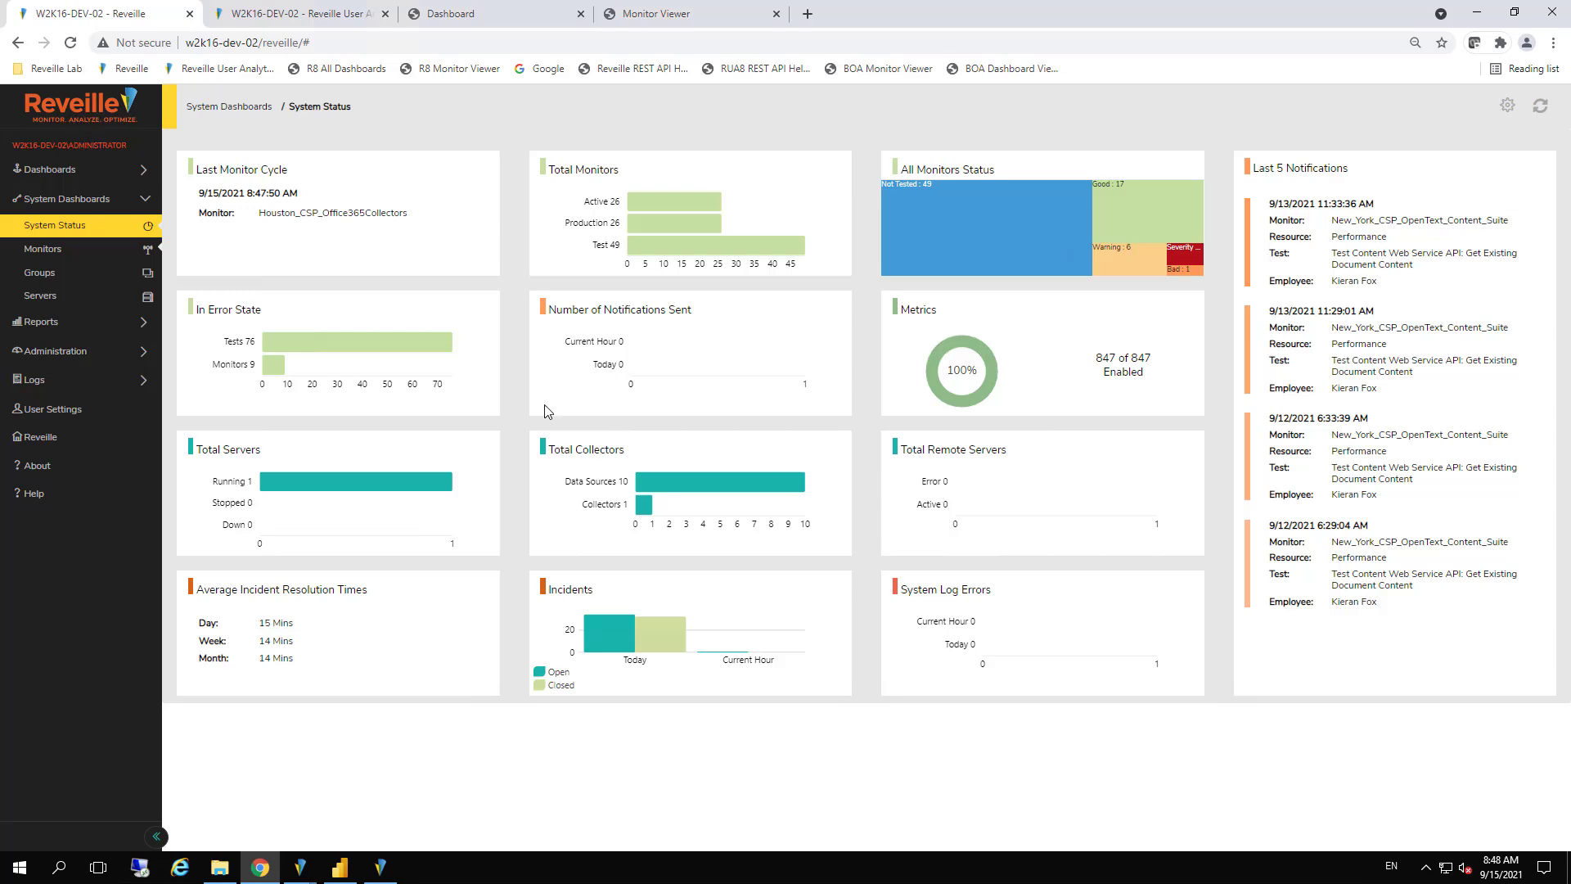
# View the monitors overview, and open the ECM_Location group's diagram
pyautogui.click(81, 248)
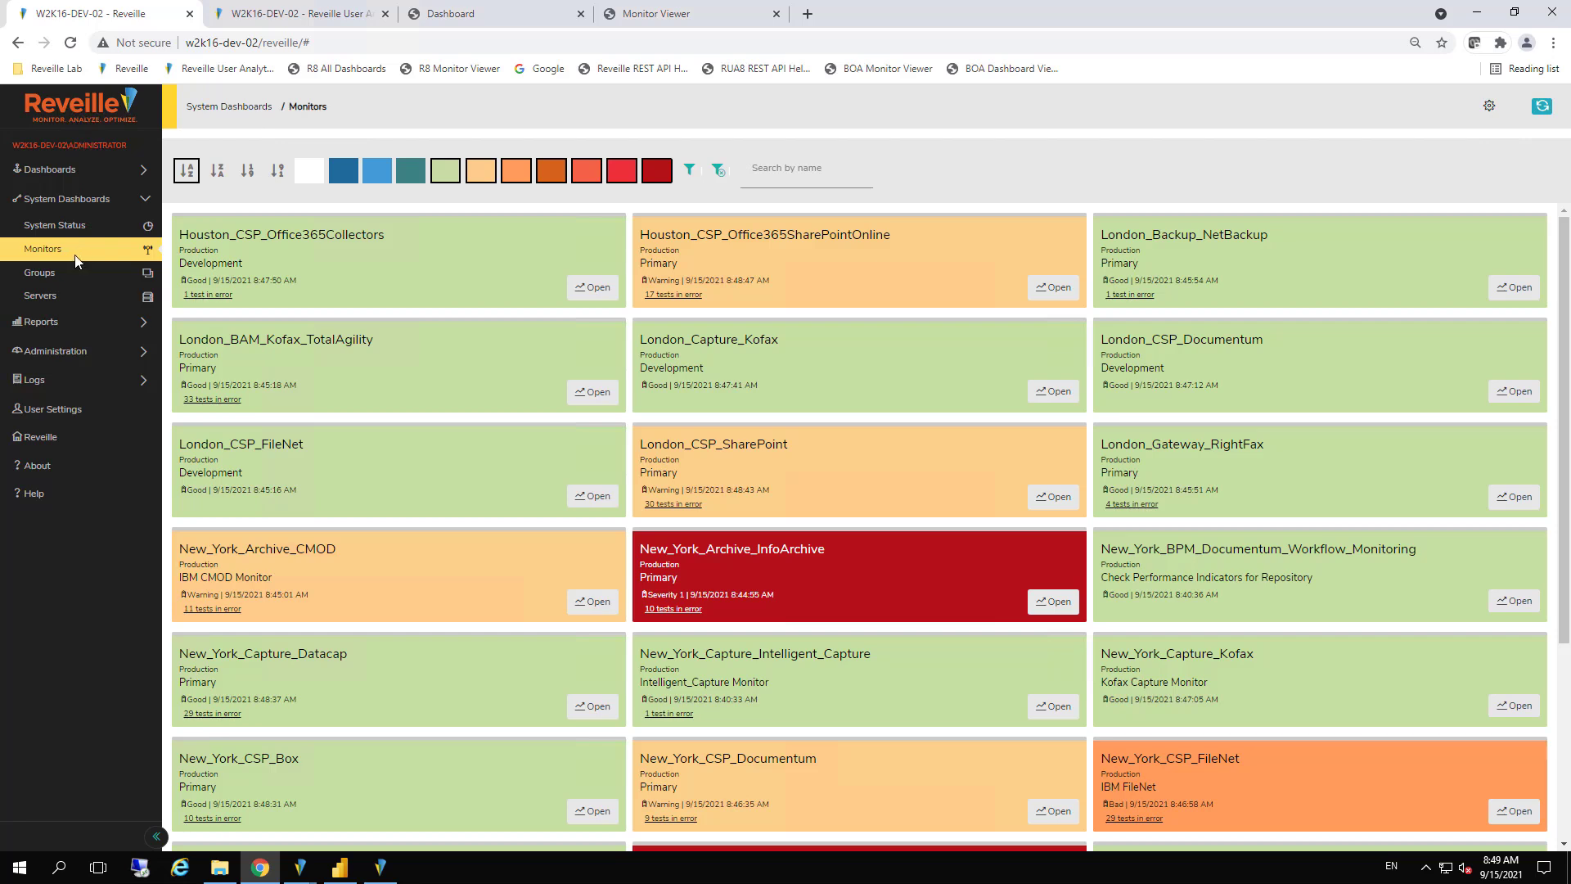
pyautogui.click(65, 272)
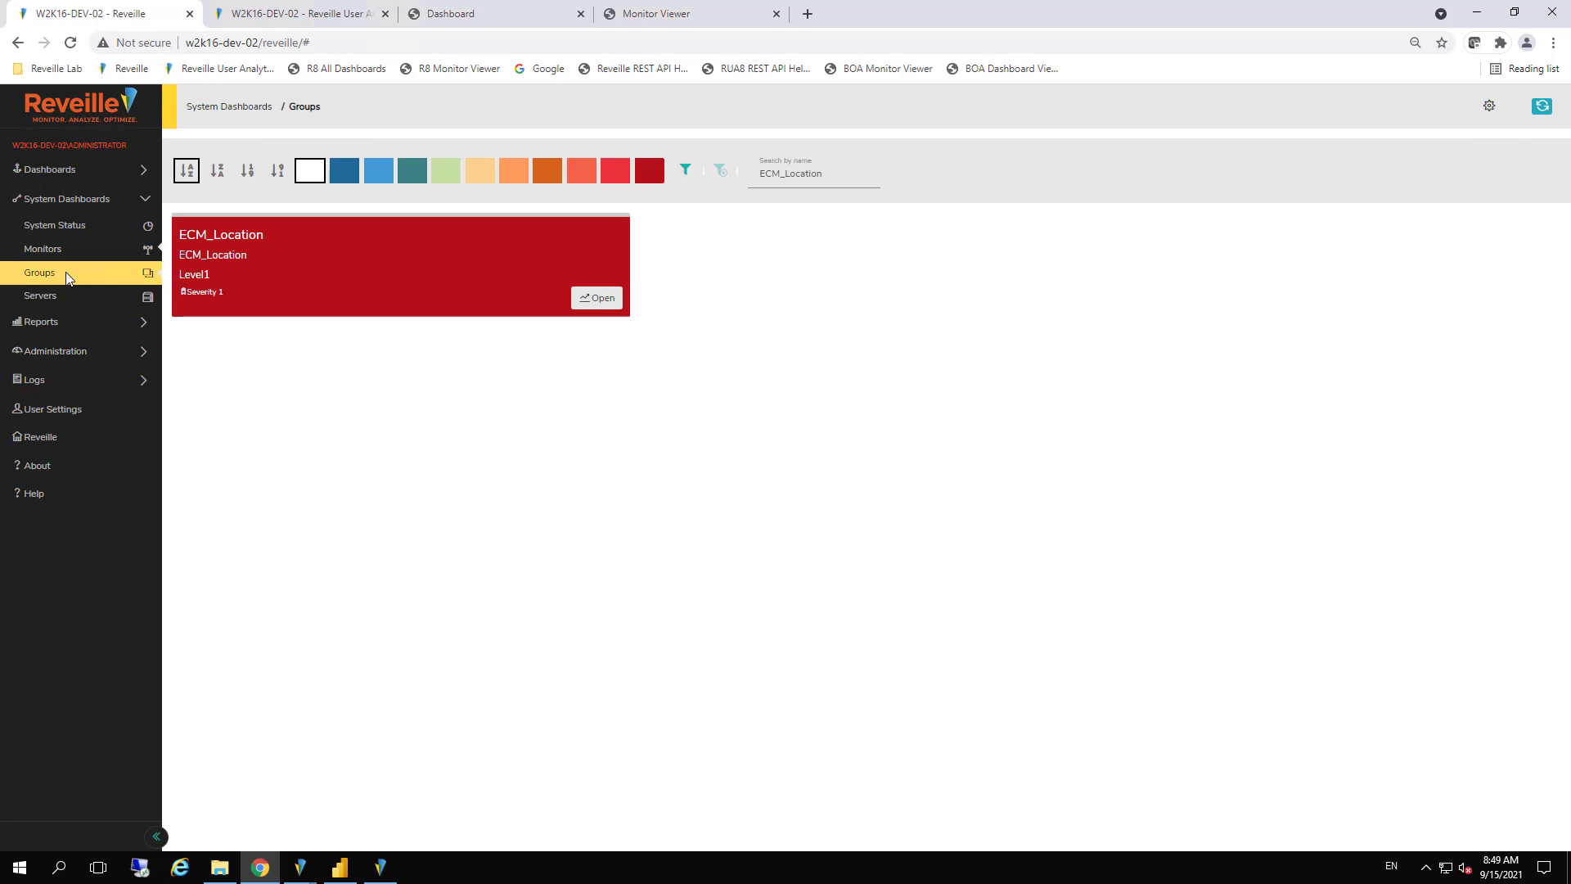
pyautogui.click(597, 299)
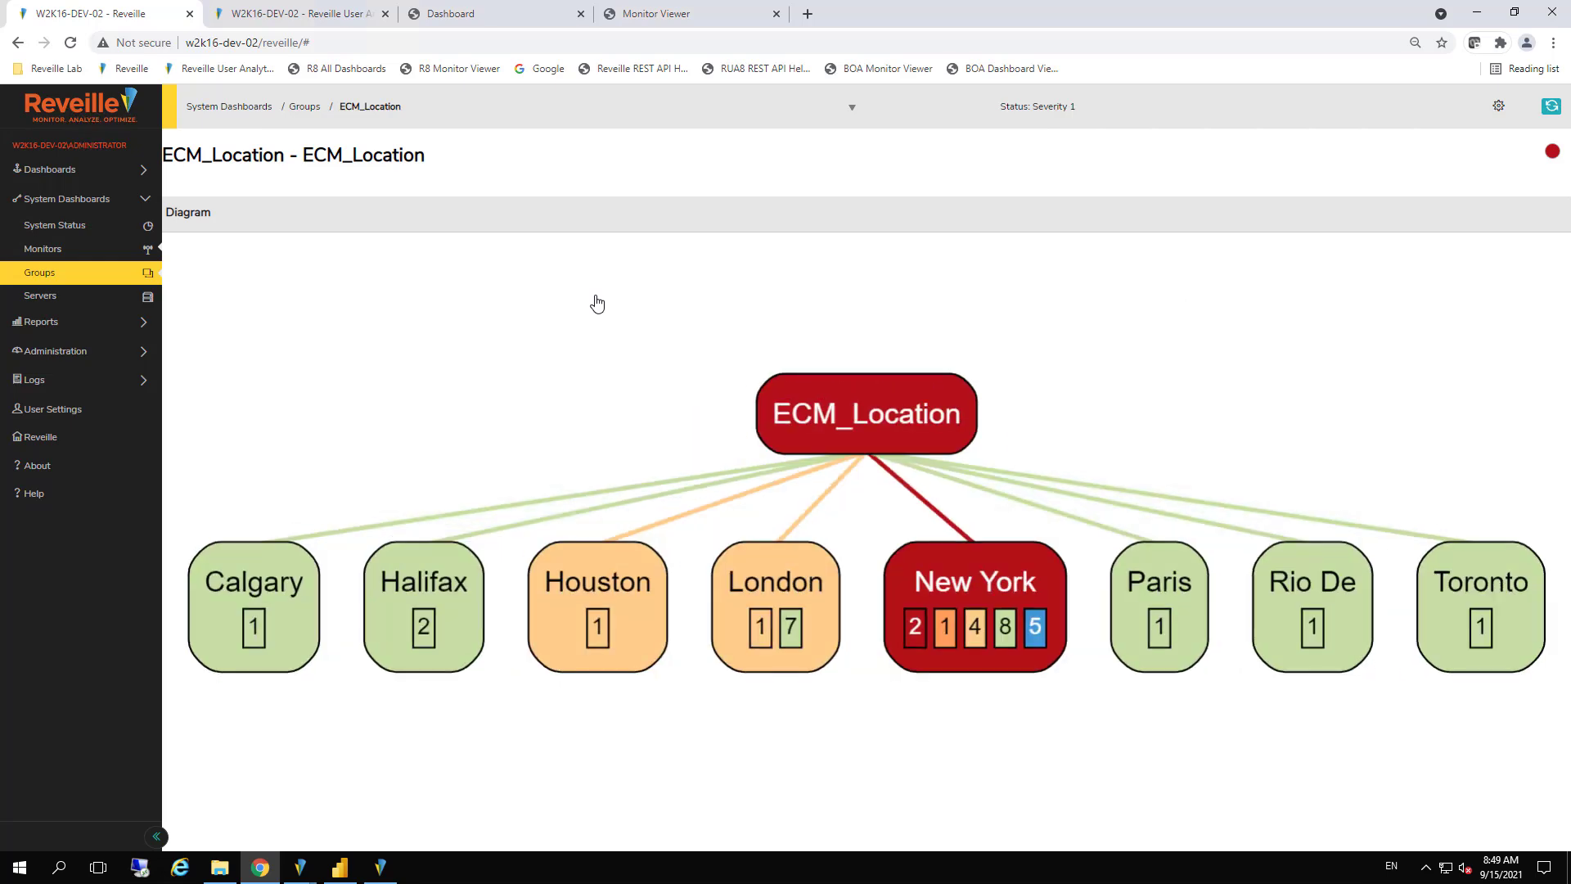
# Filter the monitors overview to exclude monitors with Good status and show only names matching "New"
pyautogui.click(27, 253)
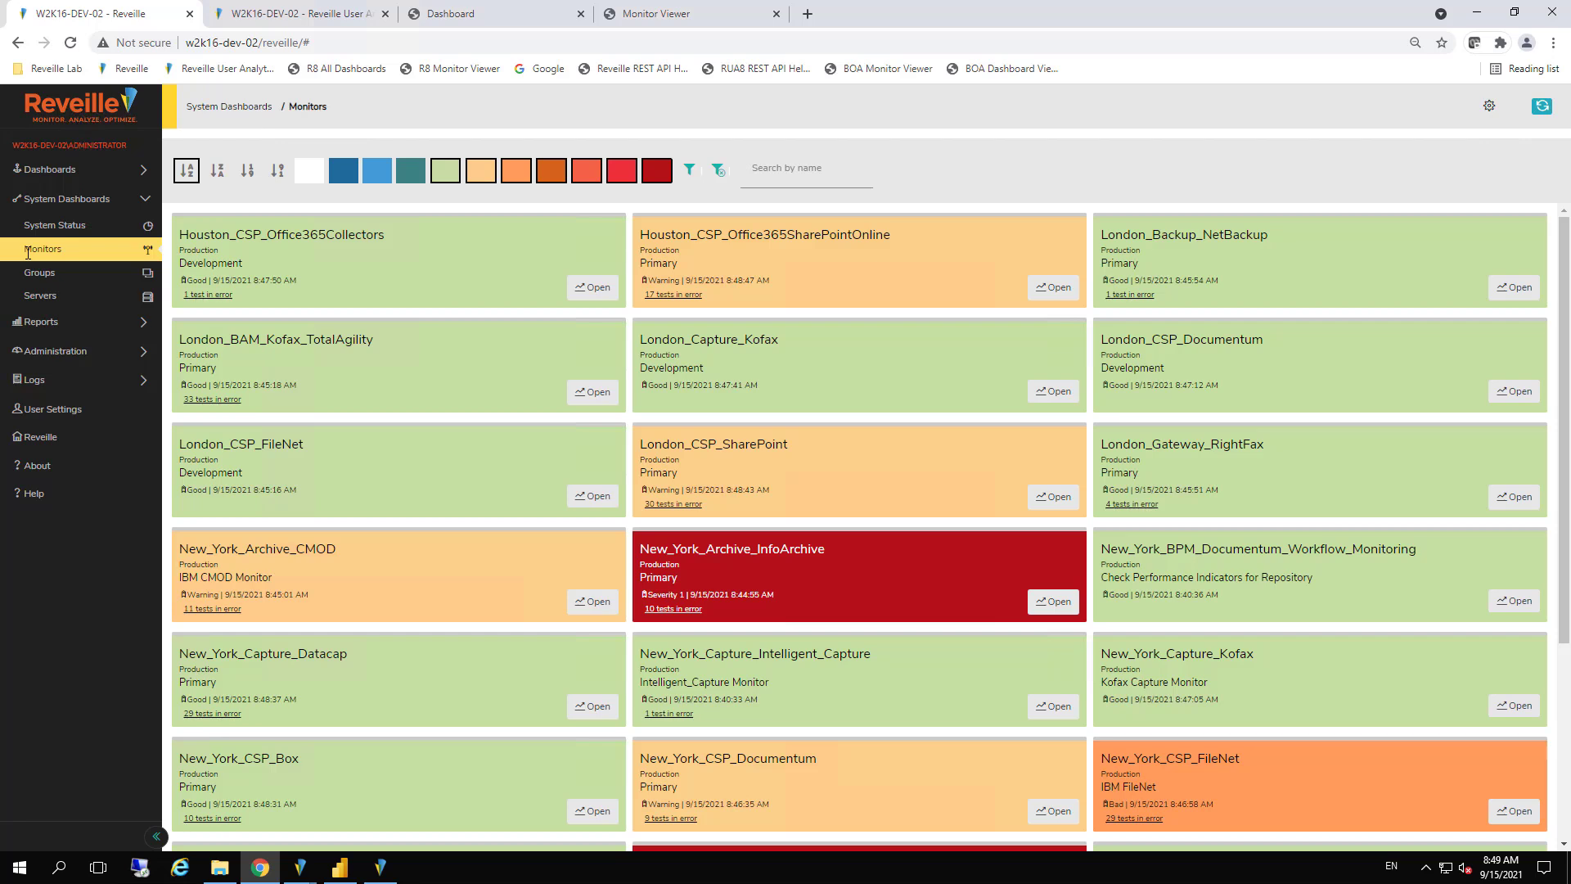
pyautogui.click(446, 172)
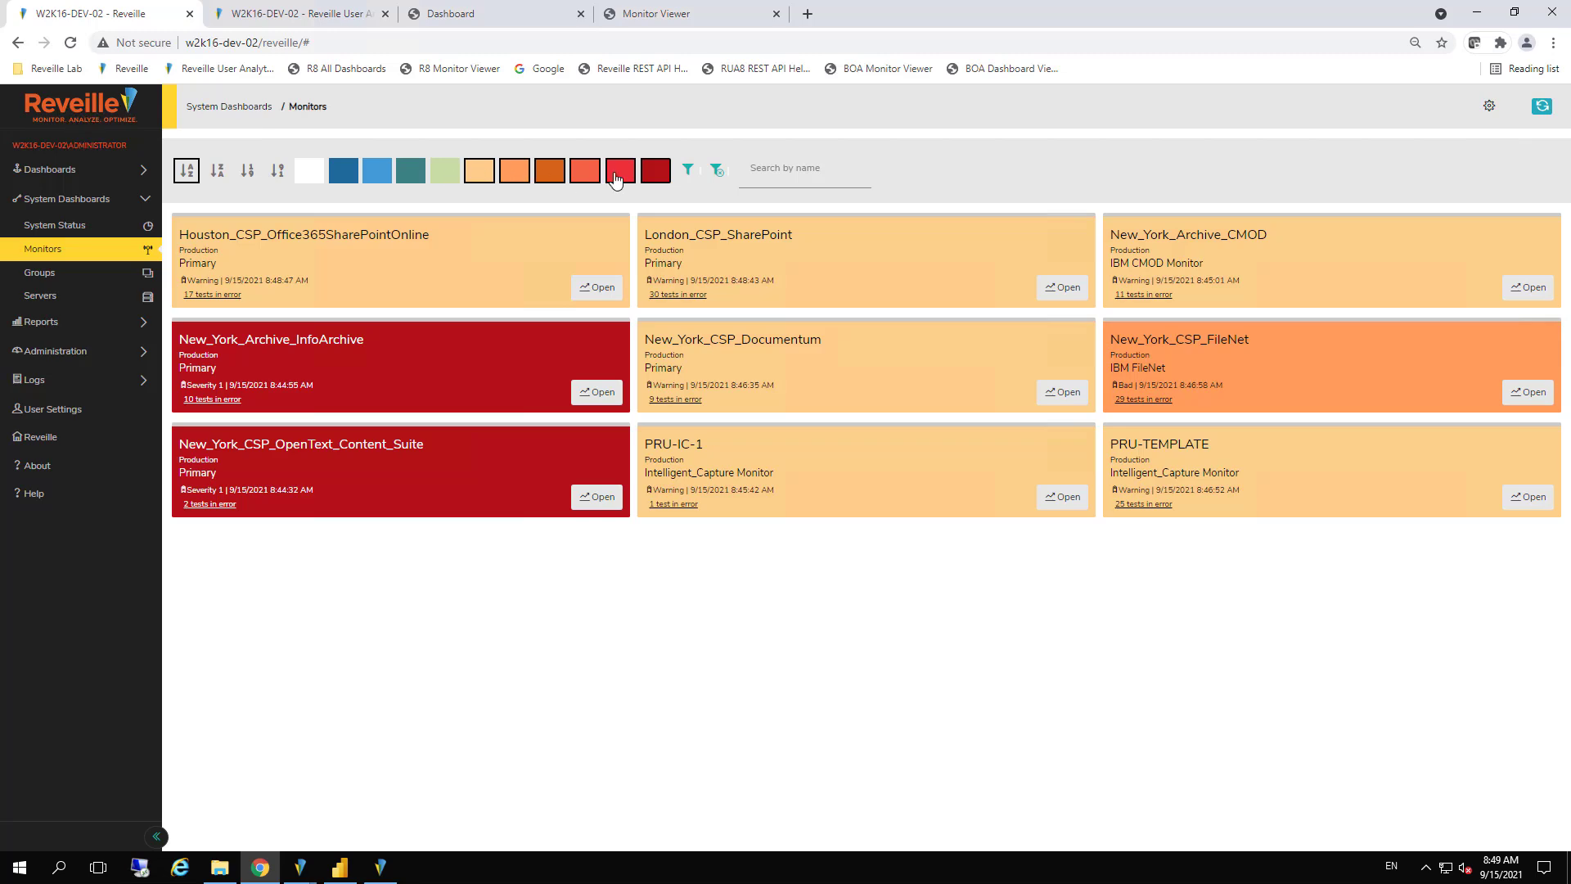
pyautogui.click(775, 172)
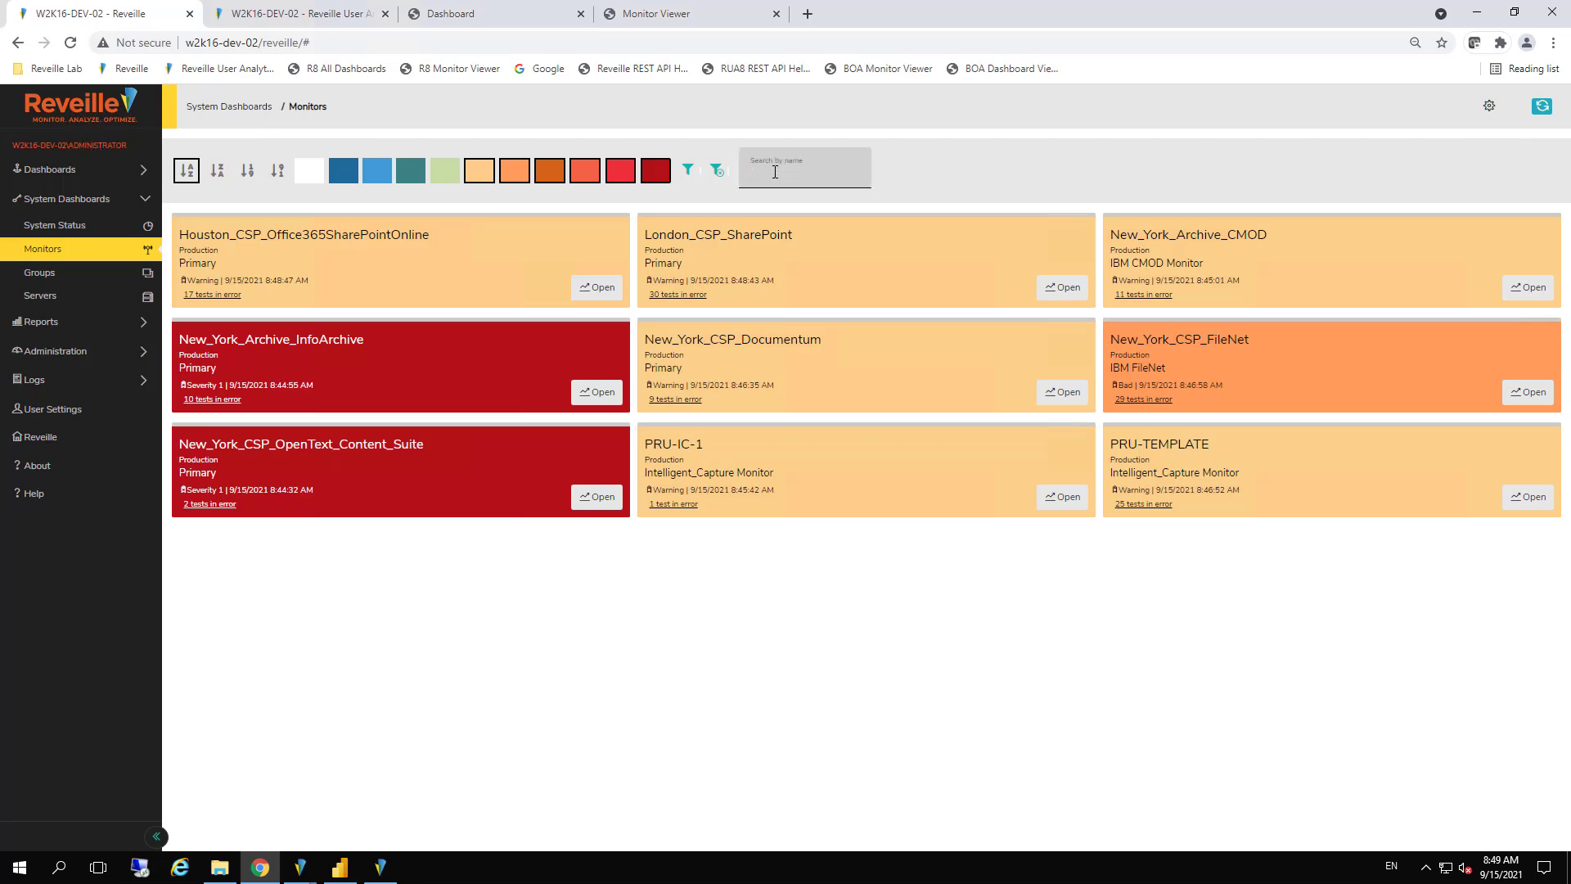
pyautogui.write('New')
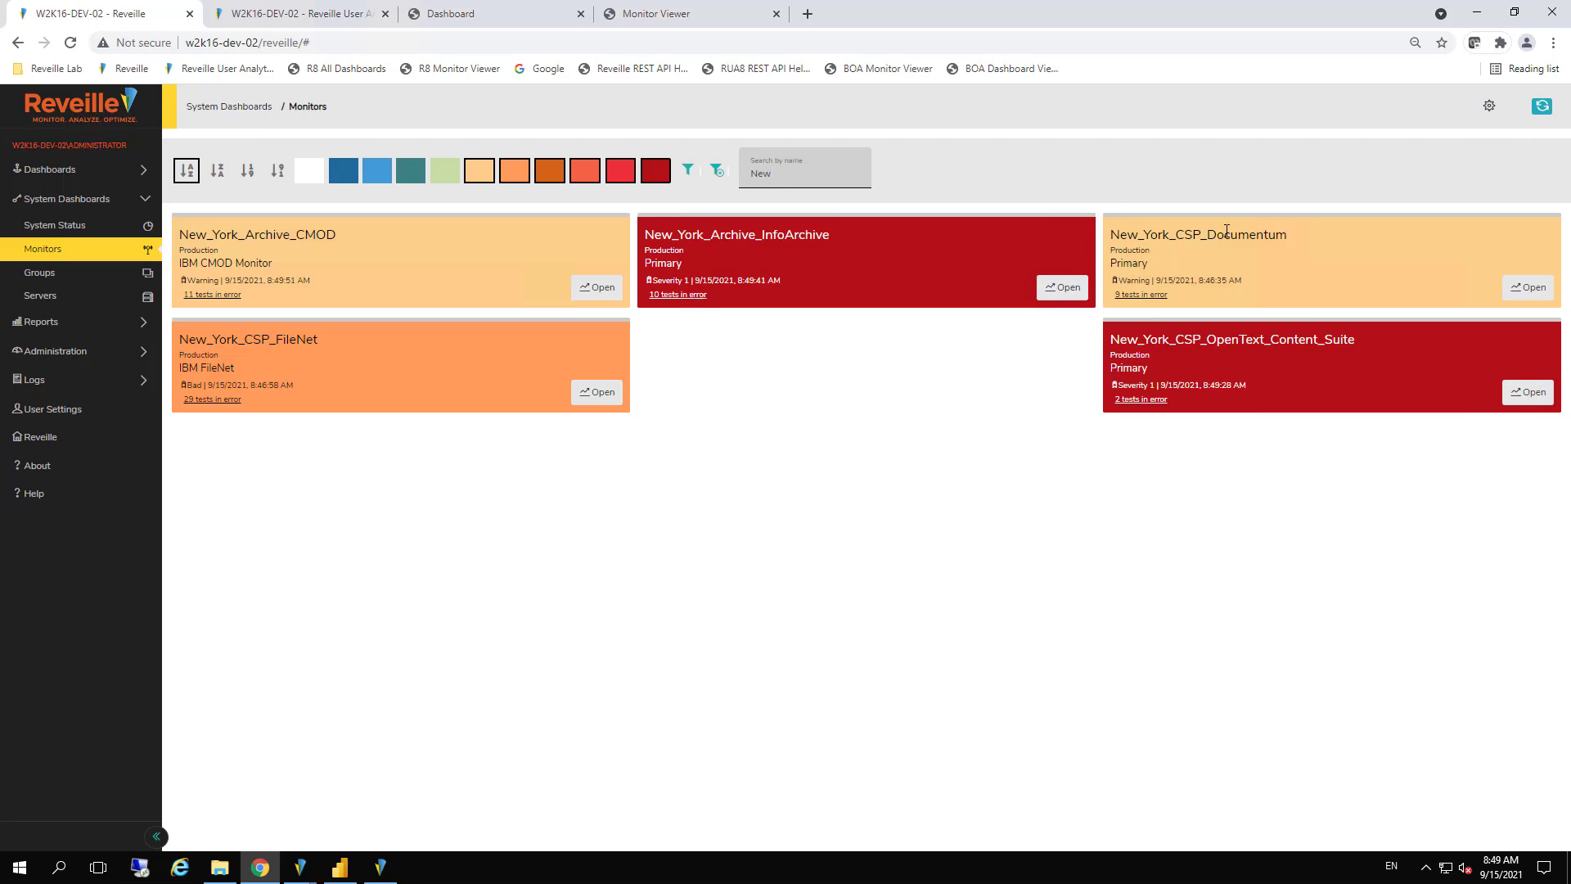
# Open the New_York_CSP_Documentum monitor and examine the Response Times test details in its status view
pyautogui.click(1542, 290)
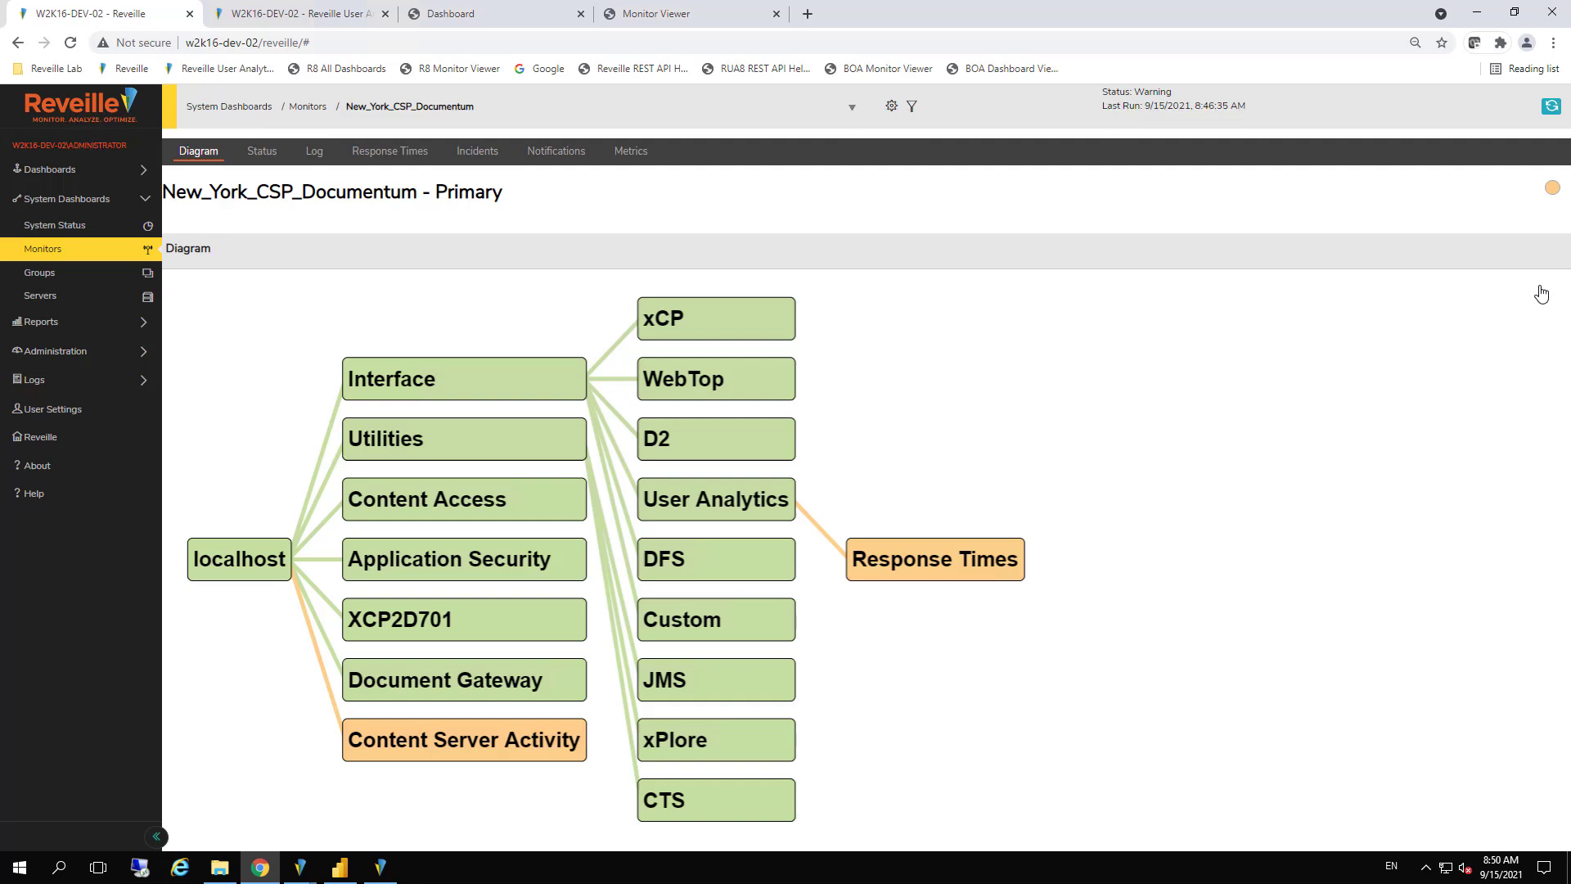
pyautogui.click(257, 159)
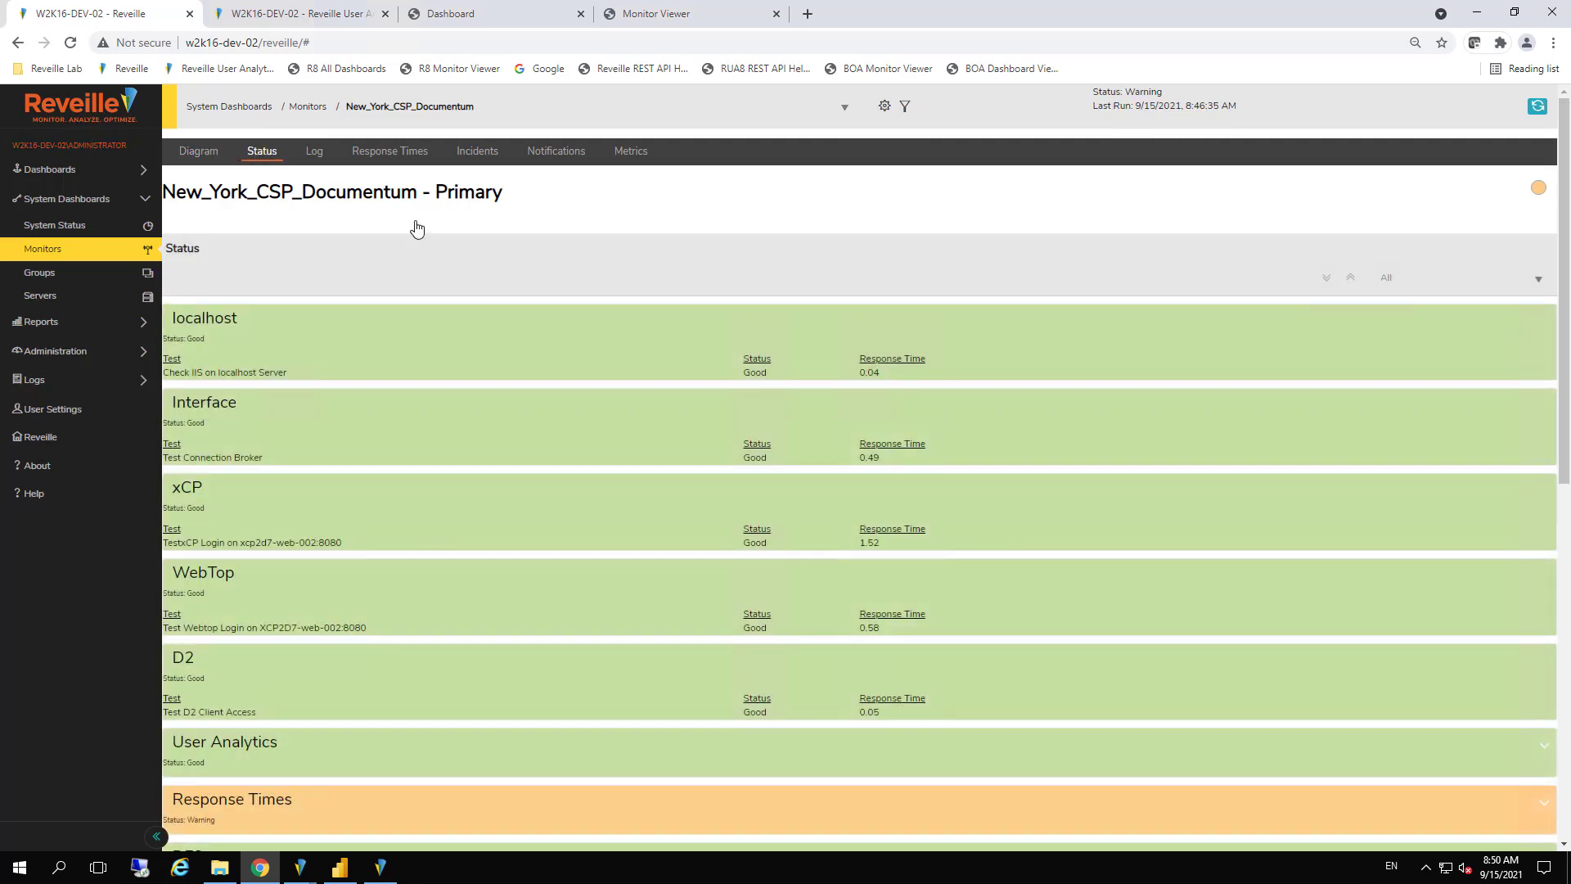
pyautogui.scroll(-1, 1566, 429)
pyautogui.scroll(-2, 1566, 428)
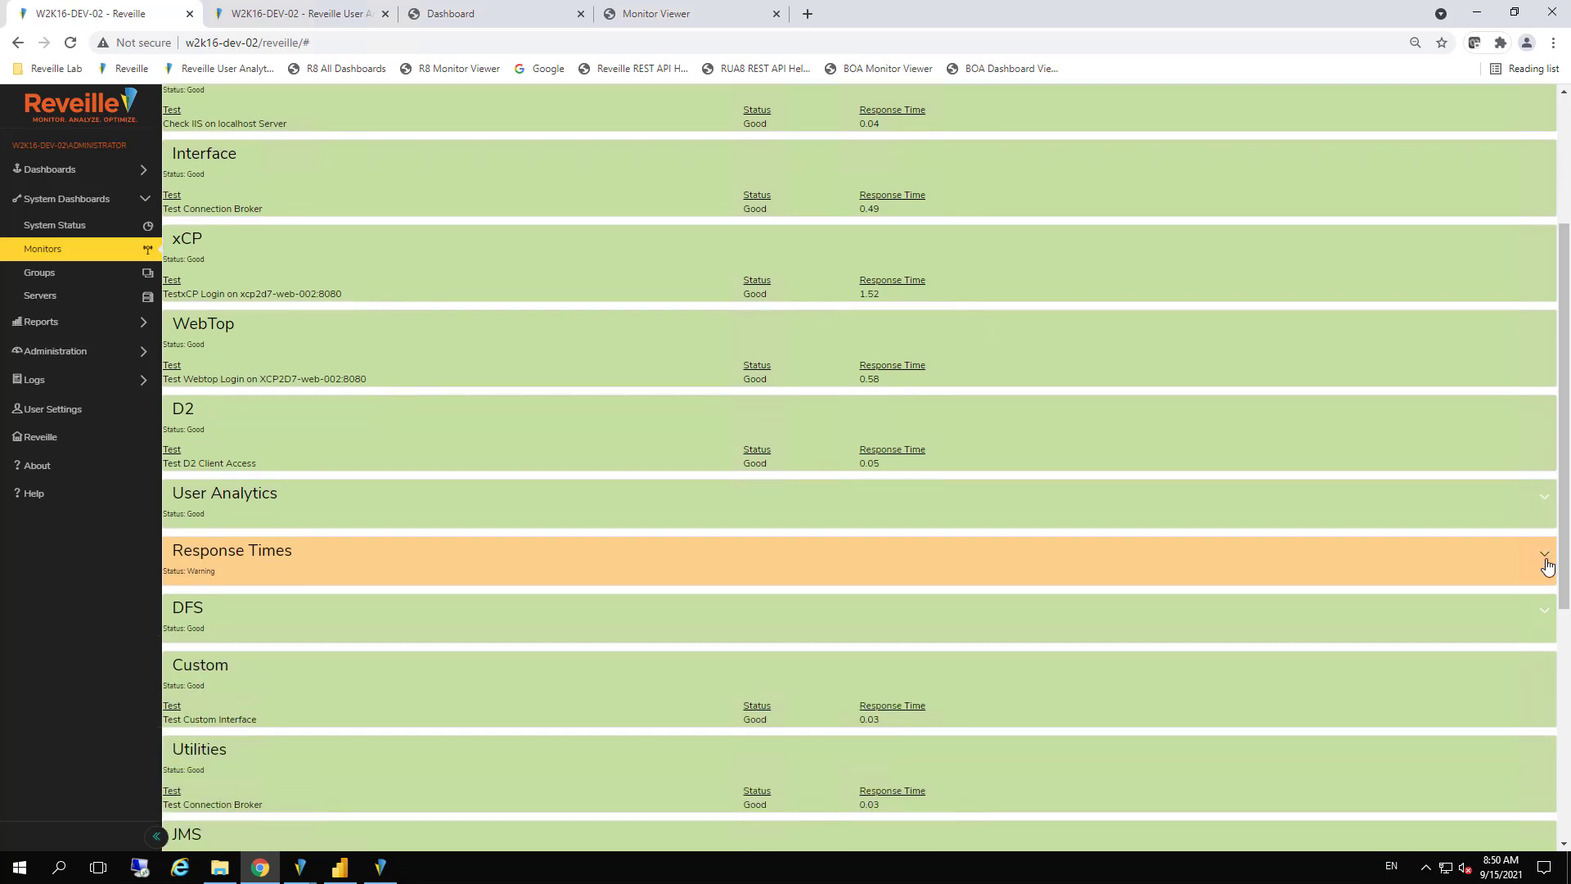
pyautogui.click(1546, 556)
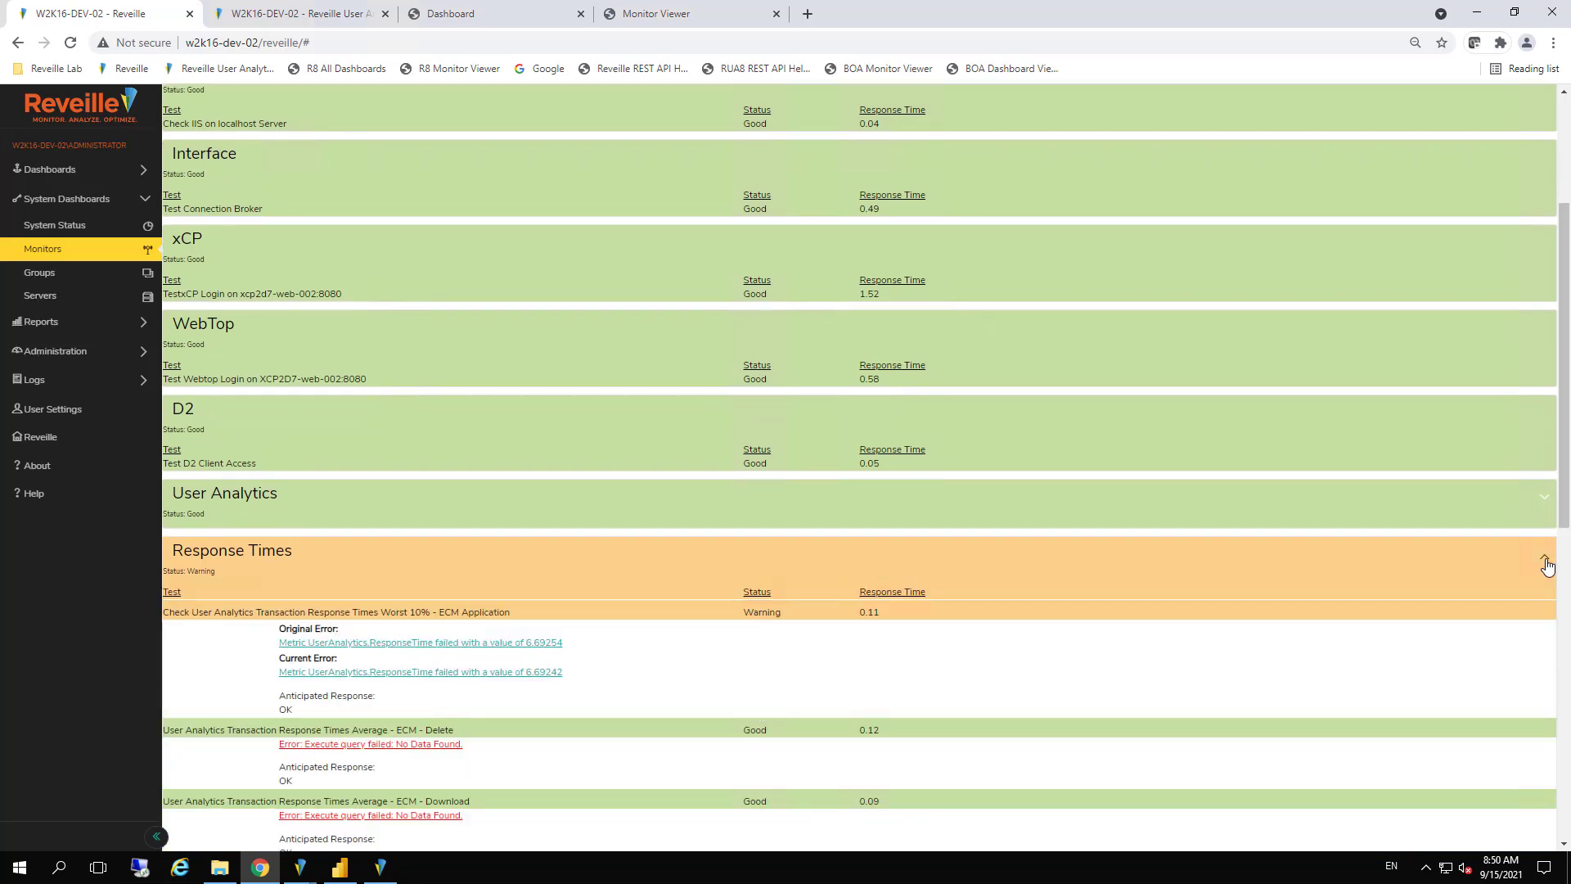
pyautogui.click(1546, 563)
pyautogui.scroll(3, 1566, 429)
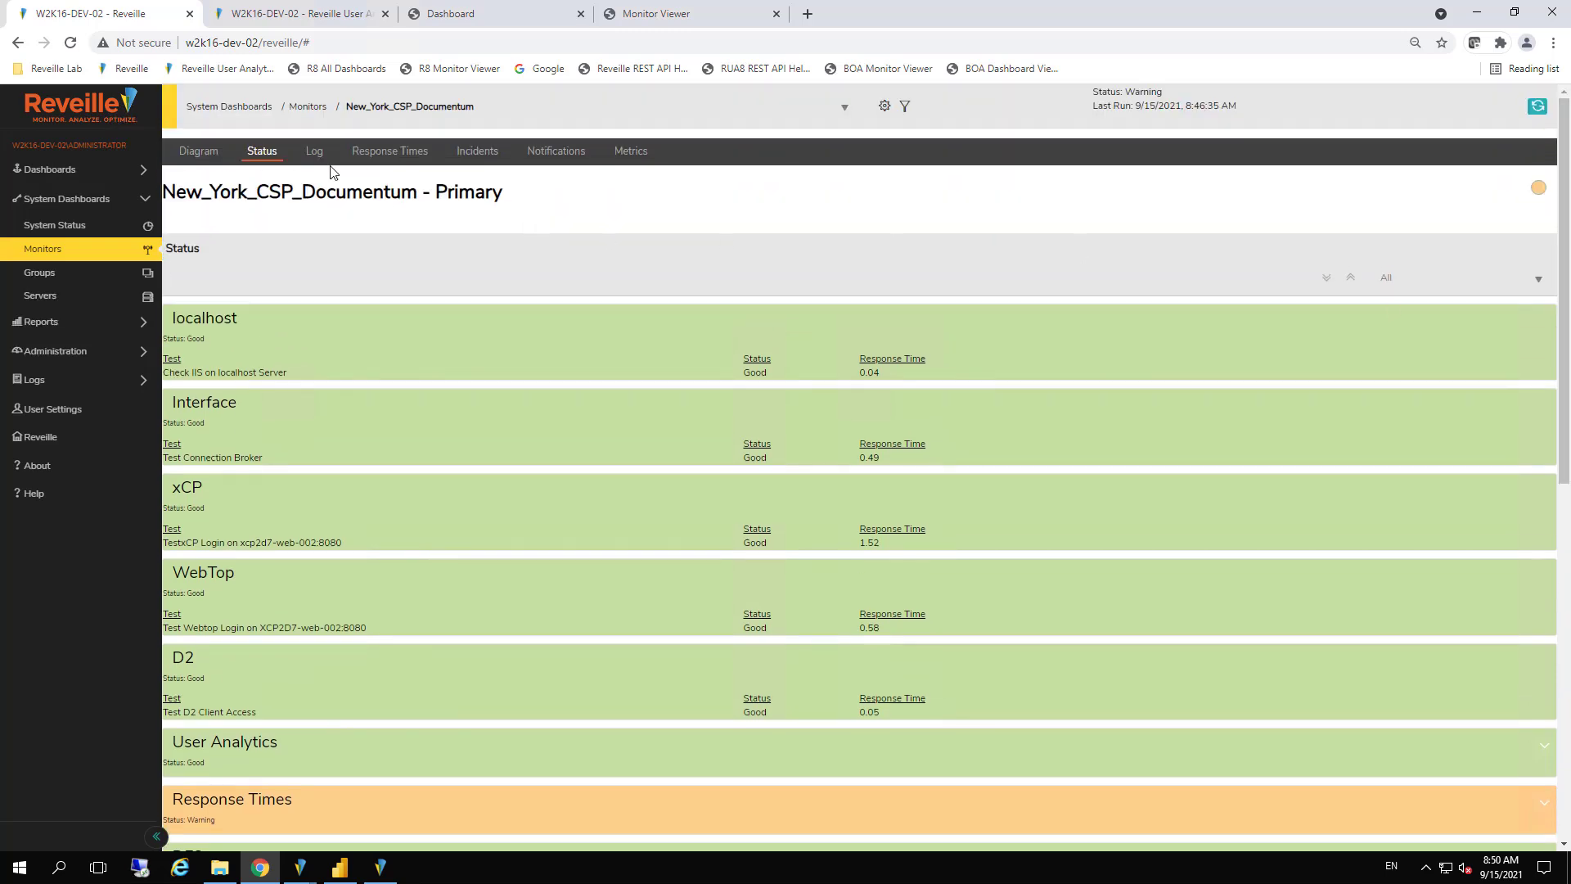
# Review the New_York_CSP_Documentum monitor's log, response times, incidents and notifications
pyautogui.click(311, 160)
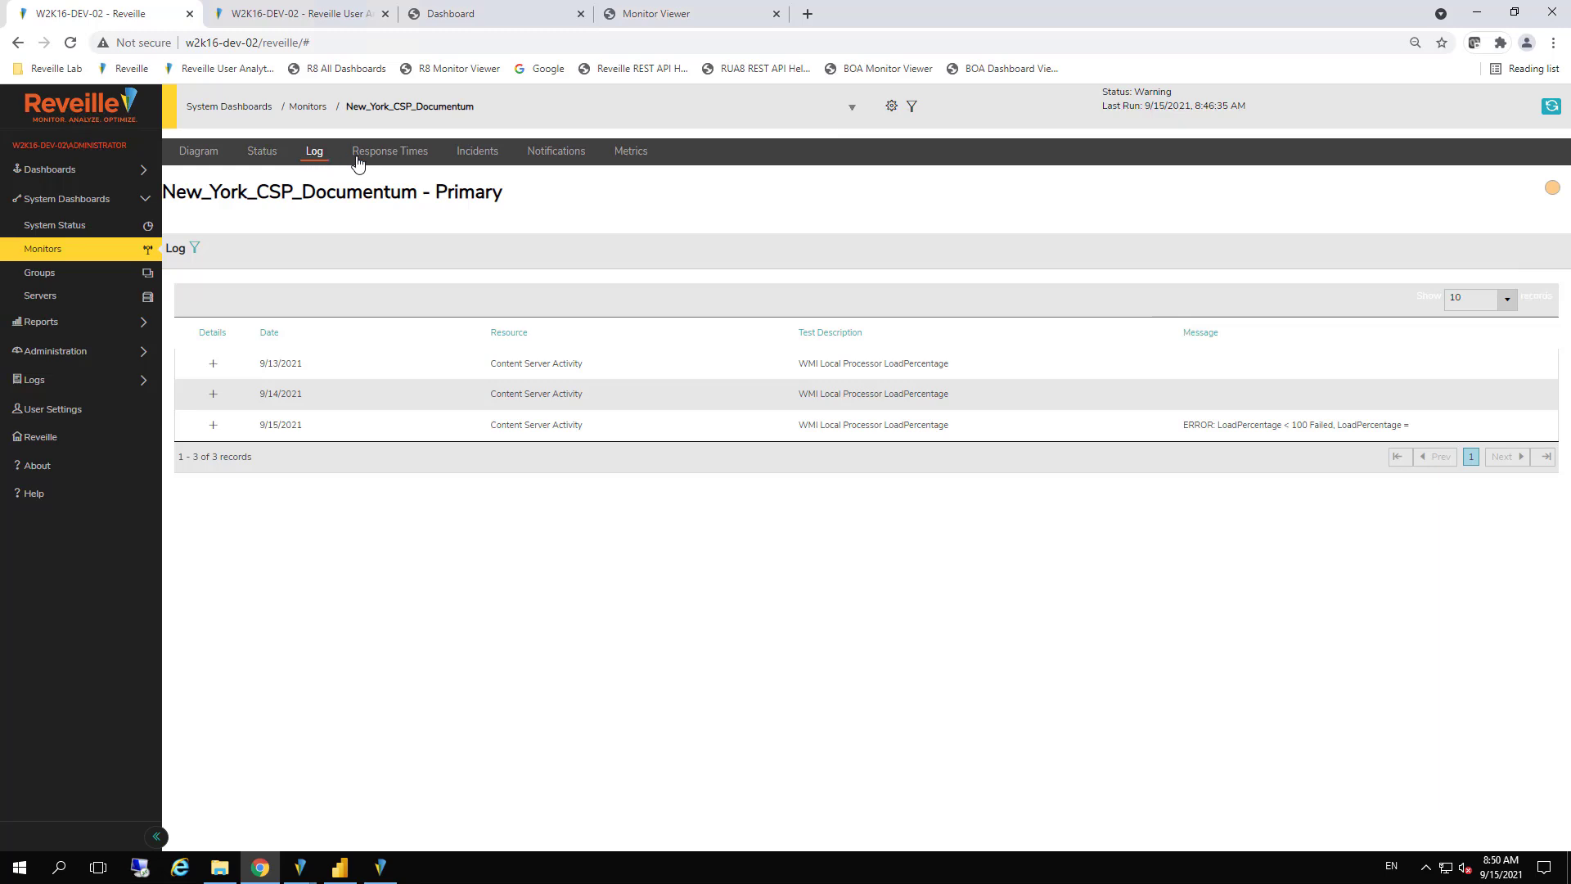
pyautogui.click(385, 160)
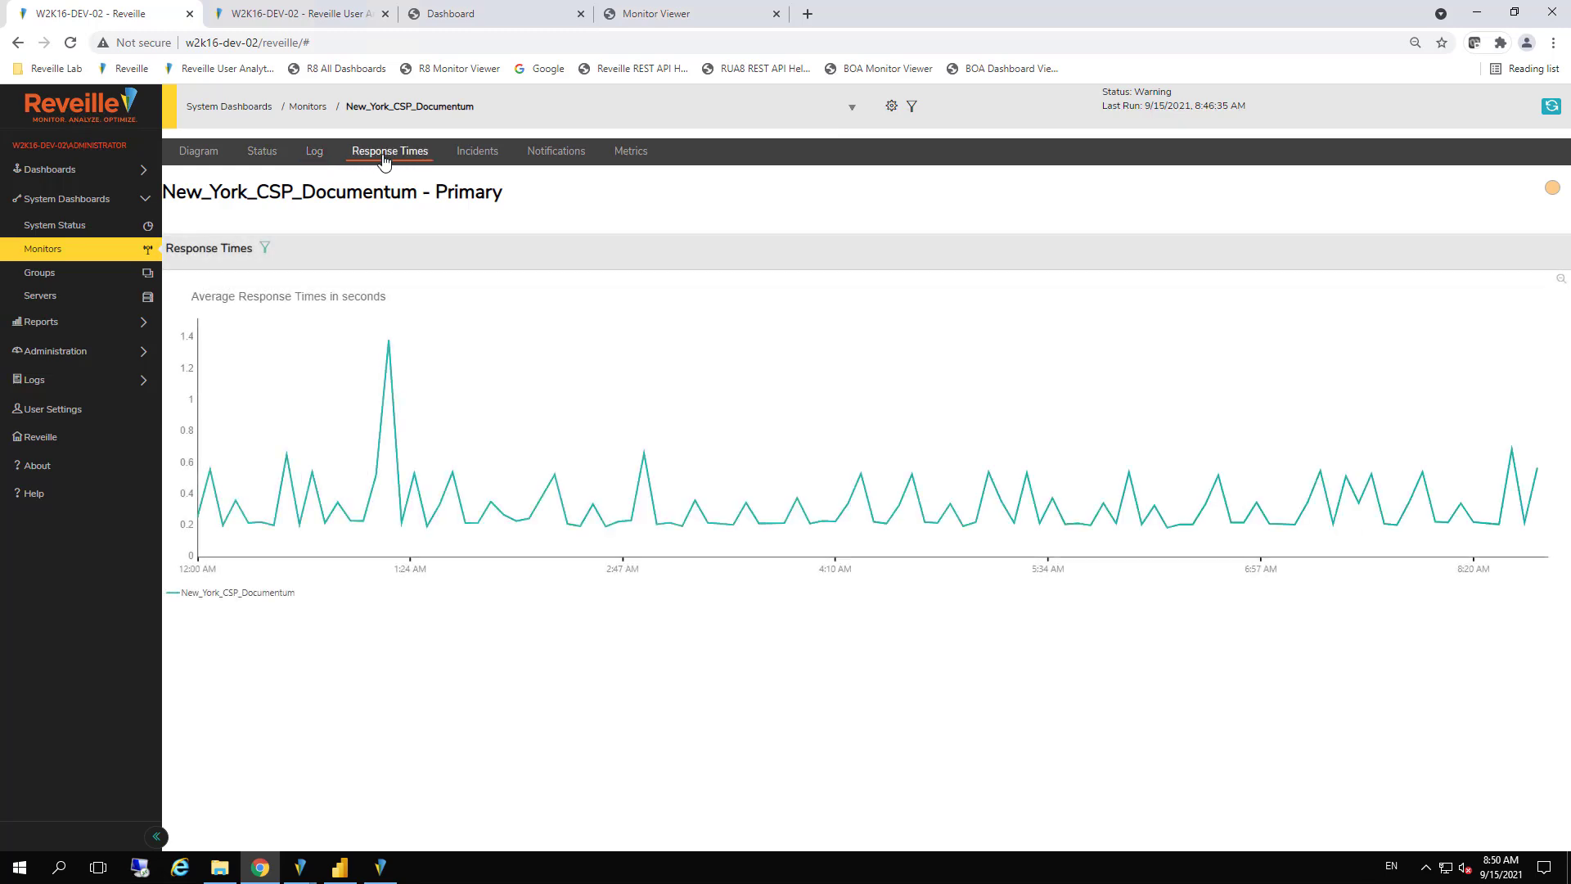
pyautogui.click(472, 156)
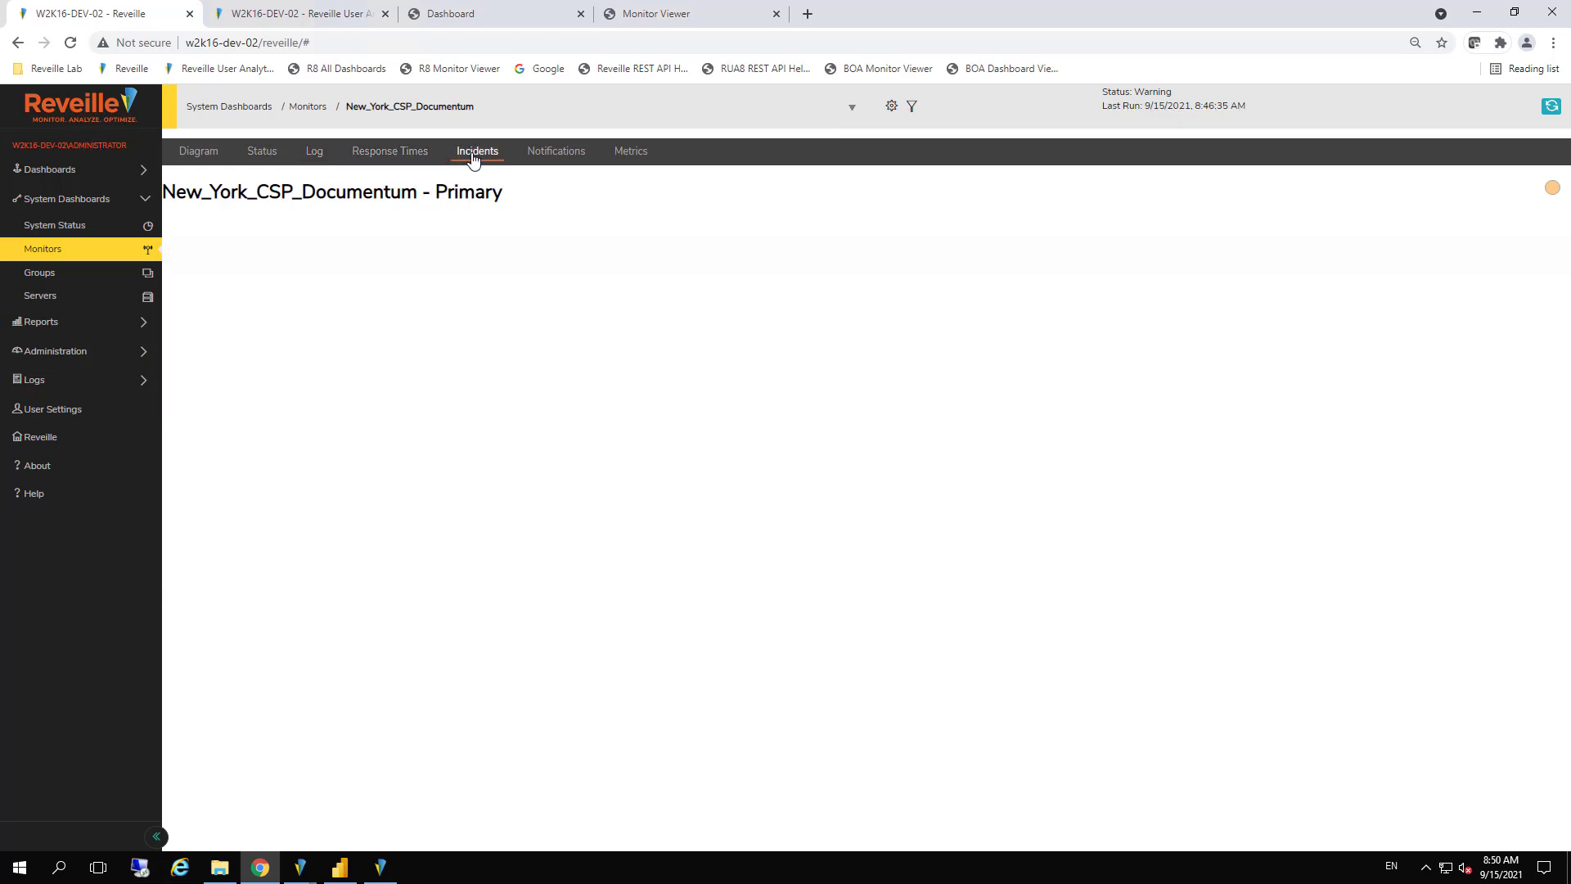
pyautogui.click(565, 155)
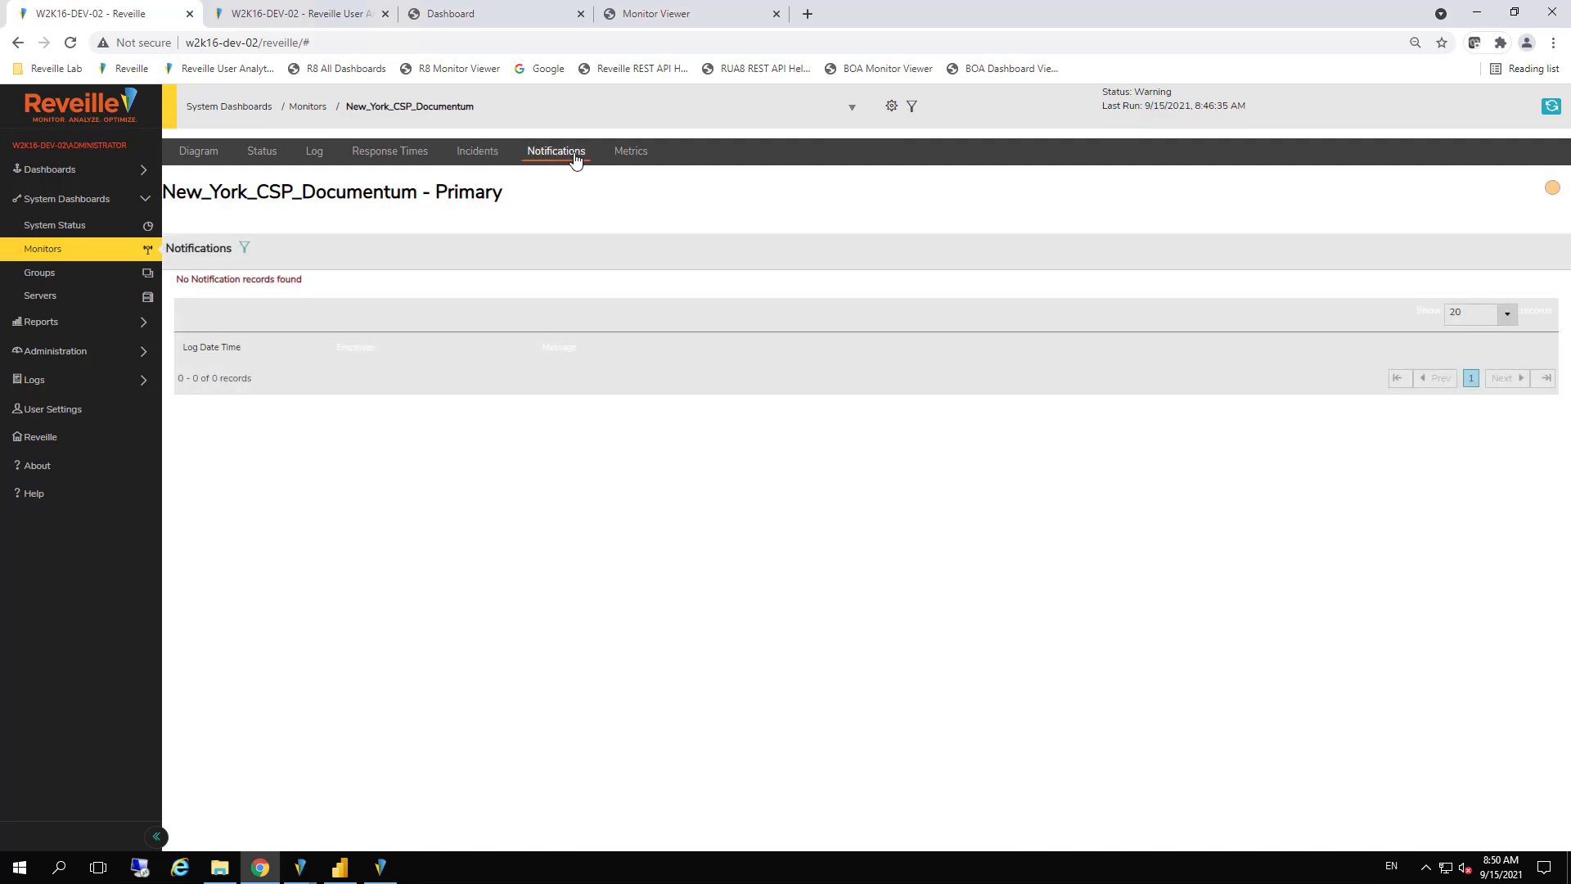
# View the monitor's metrics, reveal their filter options and list the available metrics
pyautogui.click(636, 155)
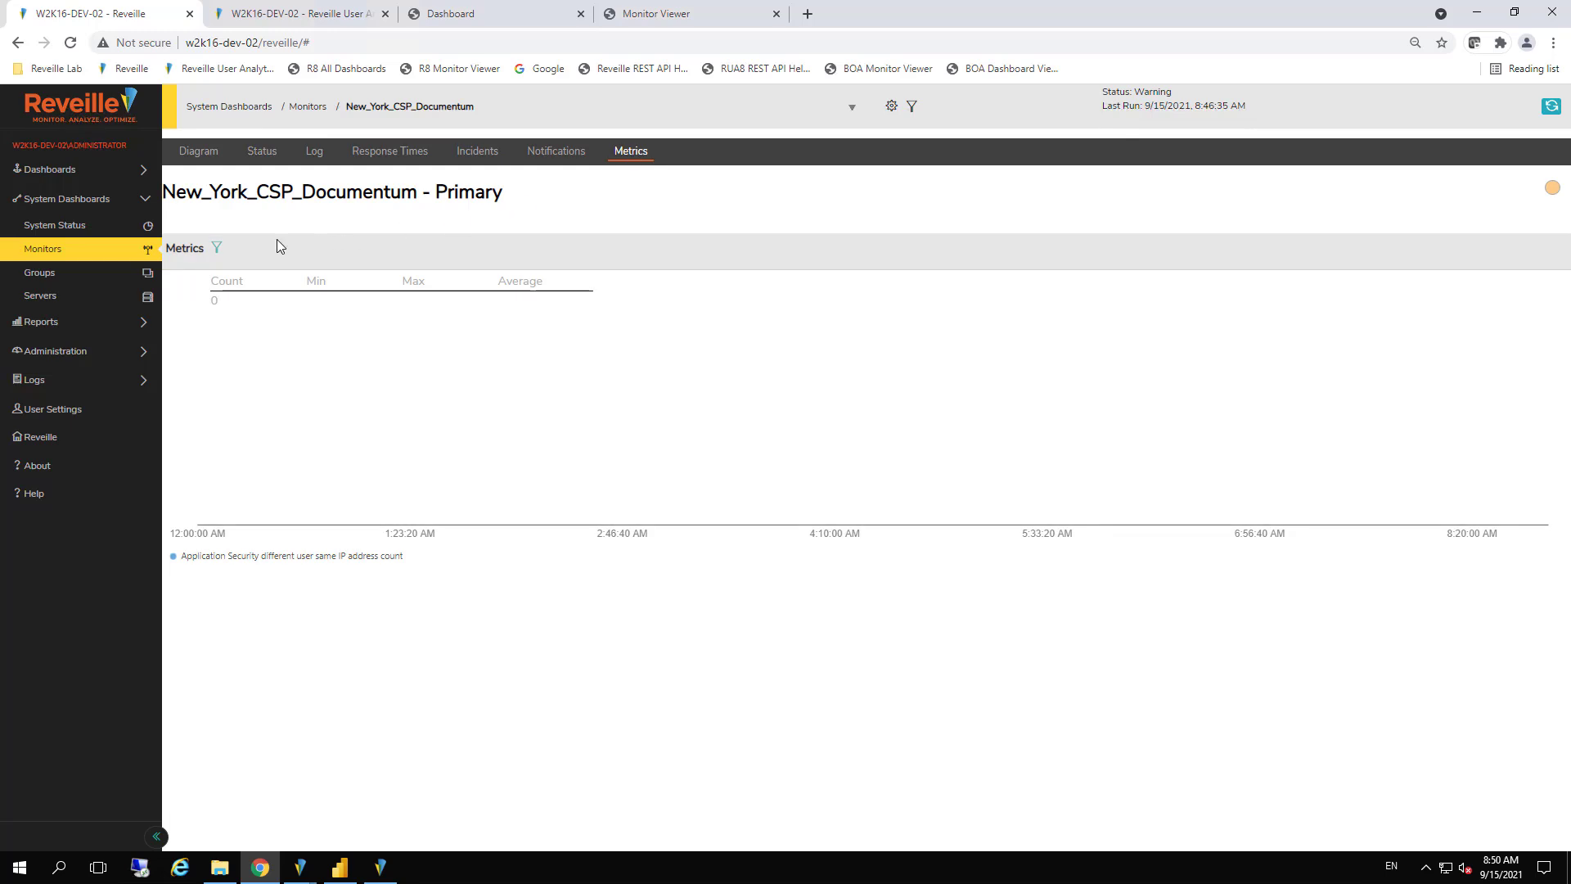
pyautogui.click(216, 248)
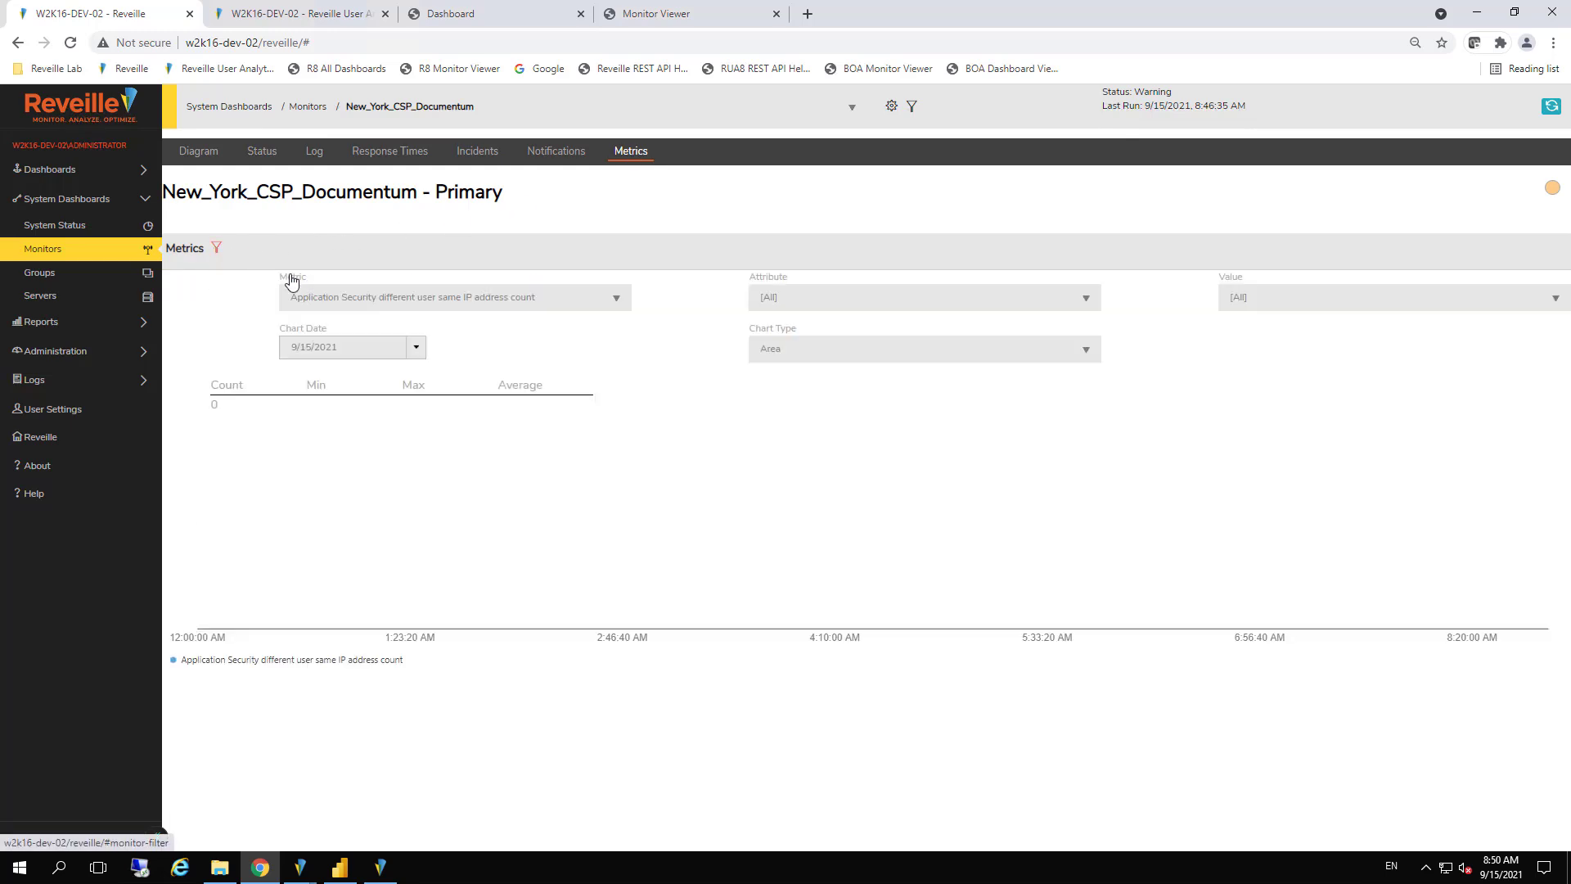
pyautogui.click(365, 301)
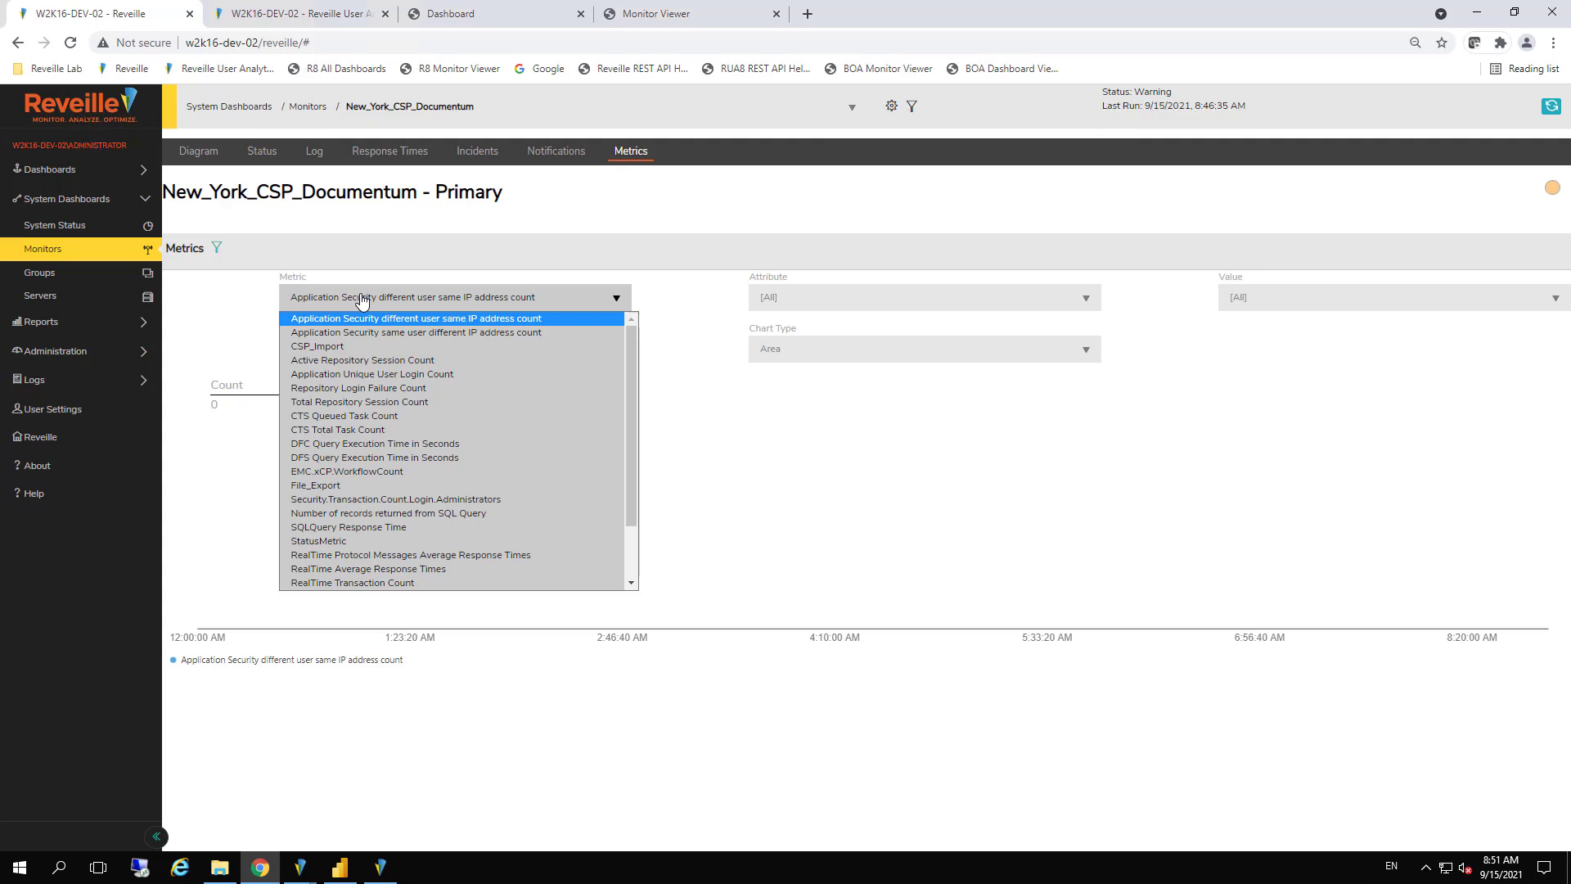
# Open the Analyze dashboard for ECM under Reveille Dashboards and review it from transaction breakdown to transaction reports
pyautogui.click(76, 201)
pyautogui.click(76, 201)
pyautogui.click(72, 173)
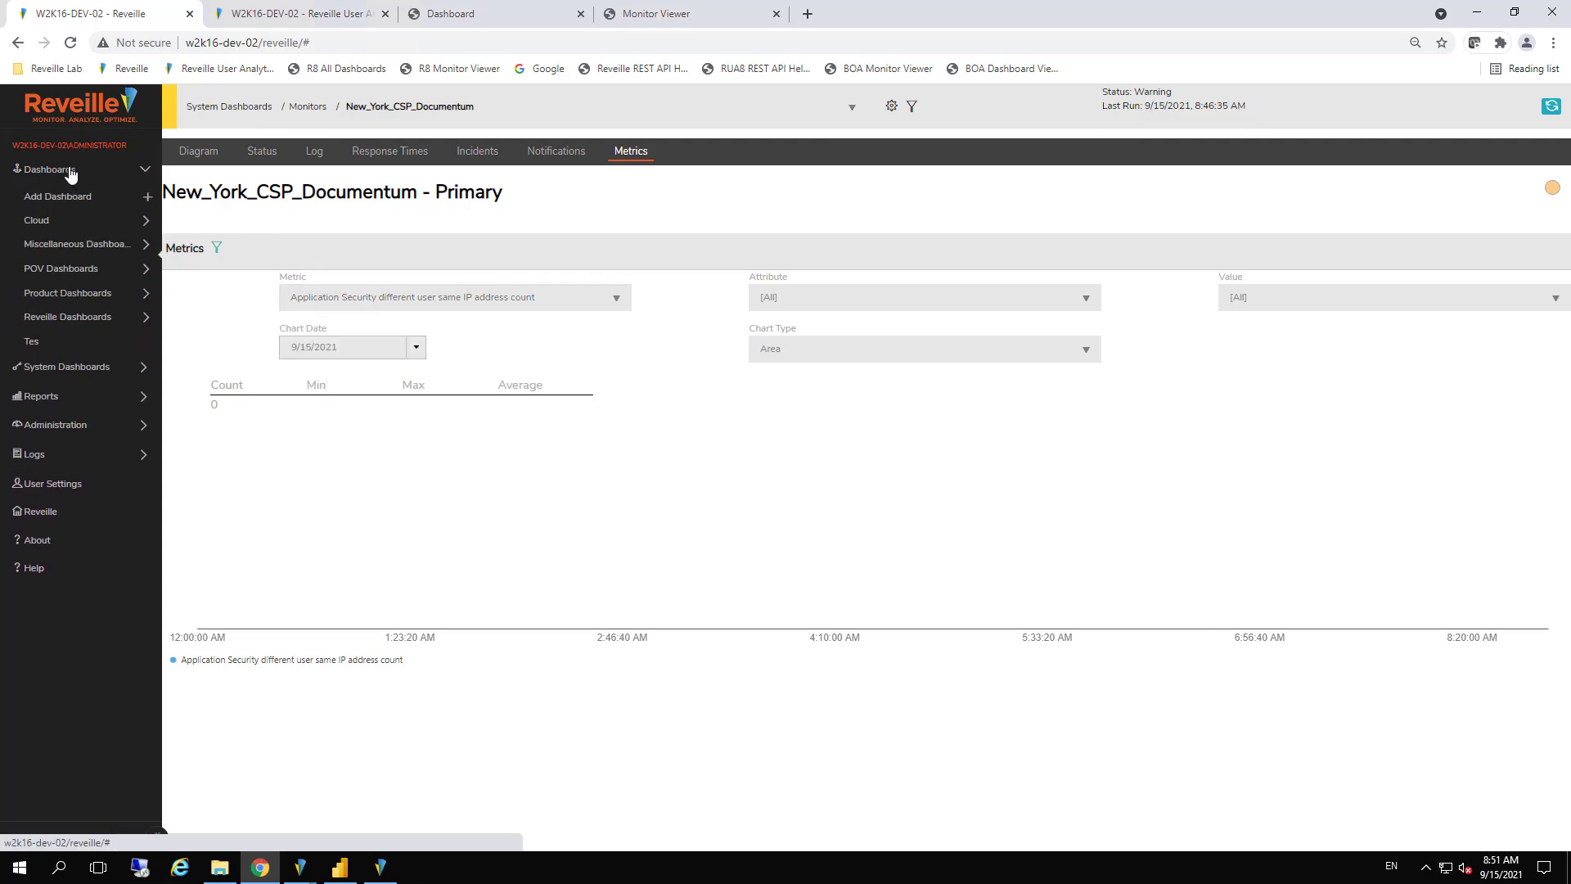
pyautogui.click(68, 317)
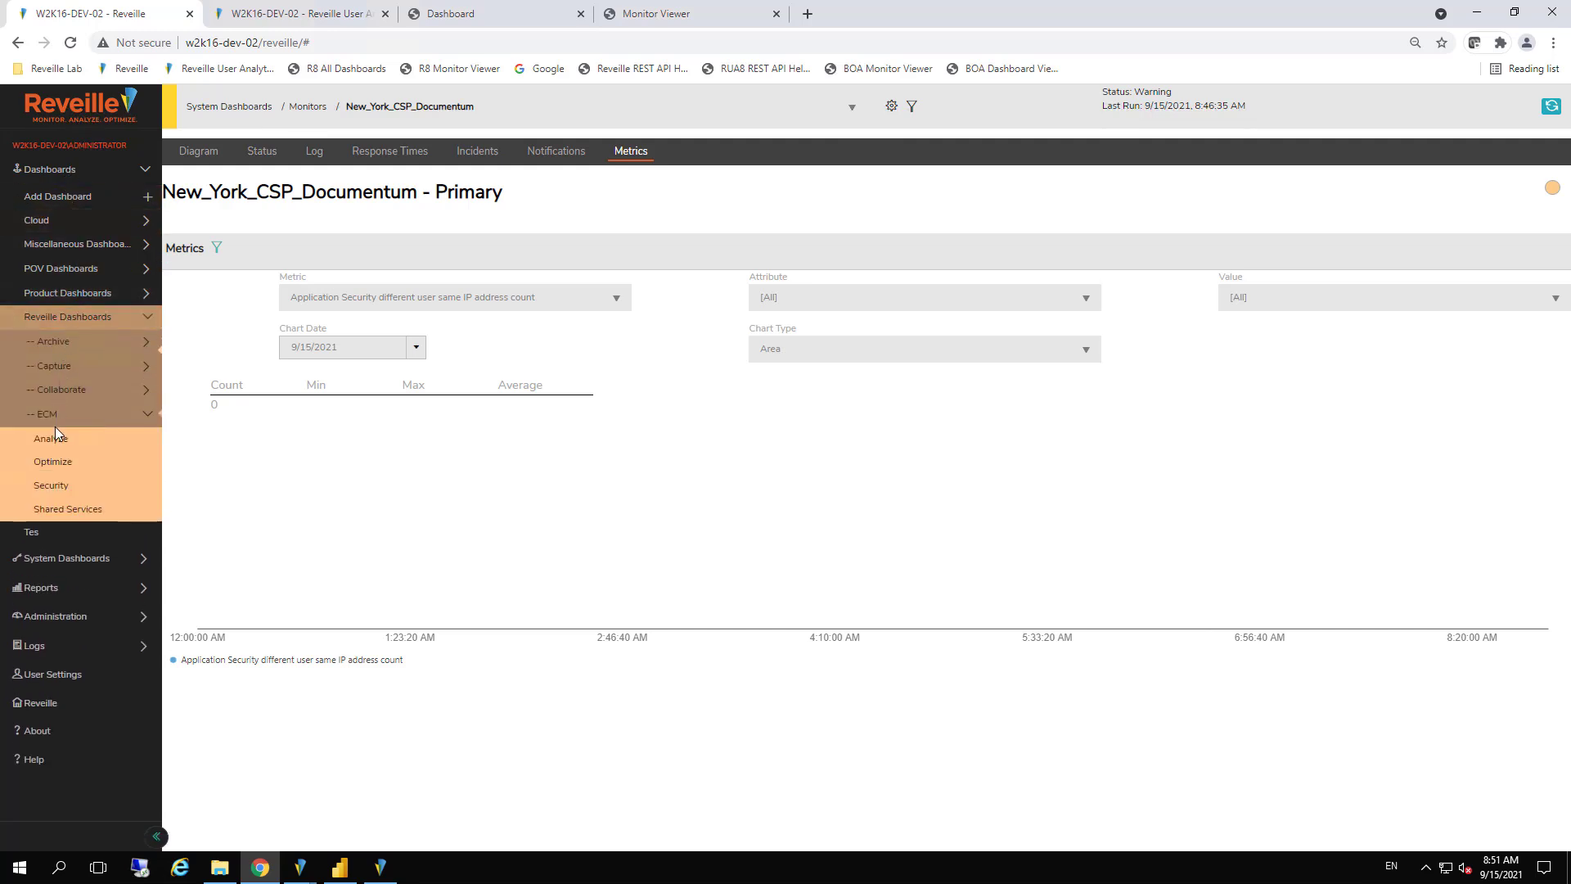
pyautogui.click(55, 433)
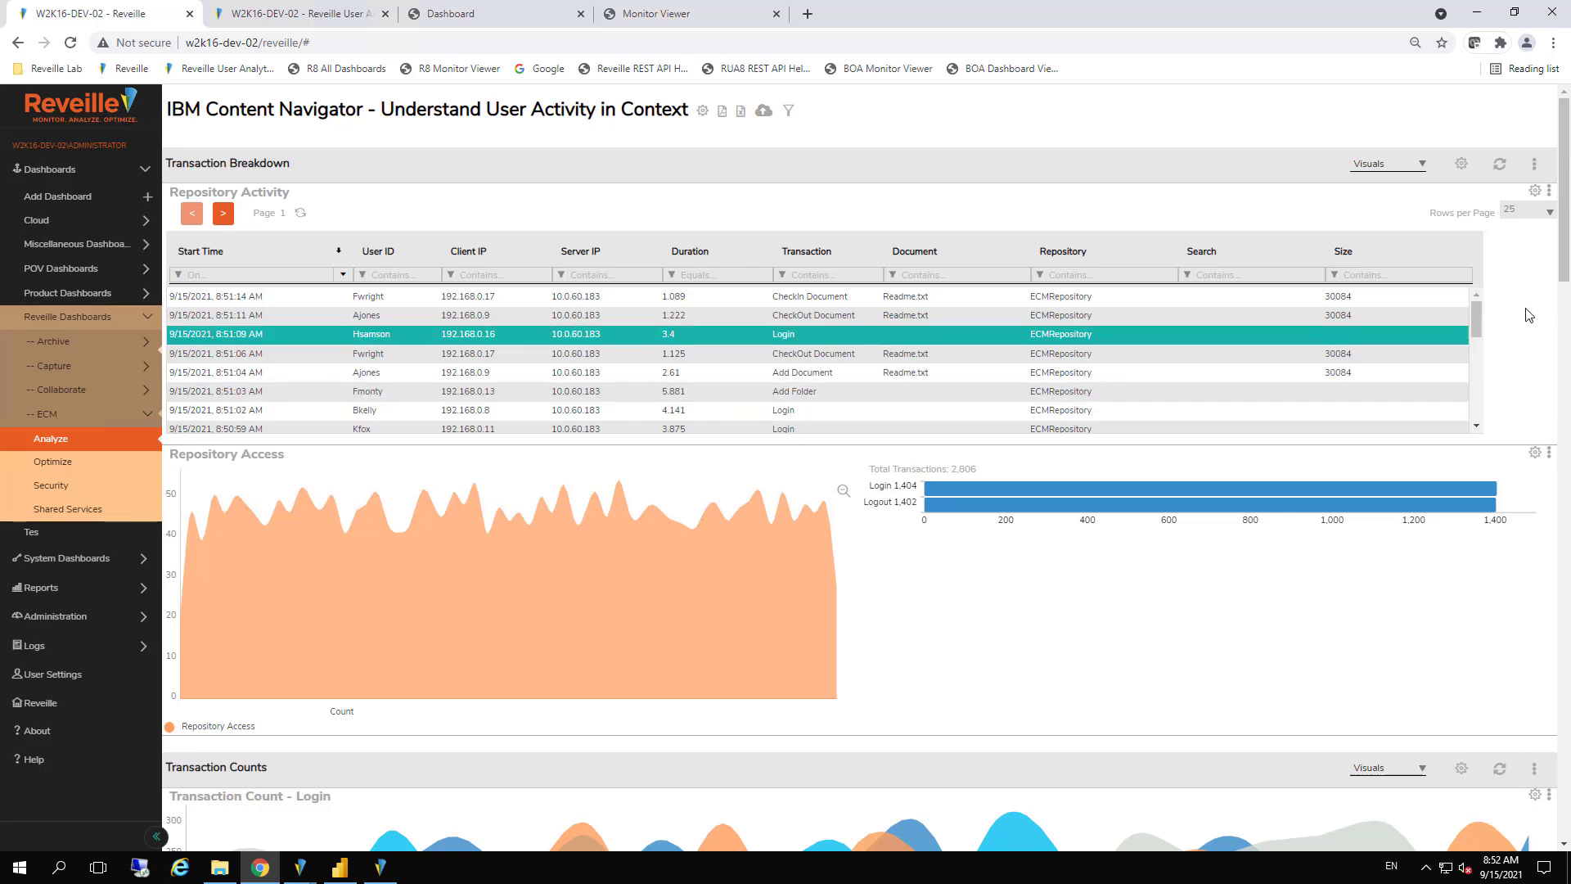
pyautogui.moveTo(1566, 288); pyautogui.dragTo(1566, 791)
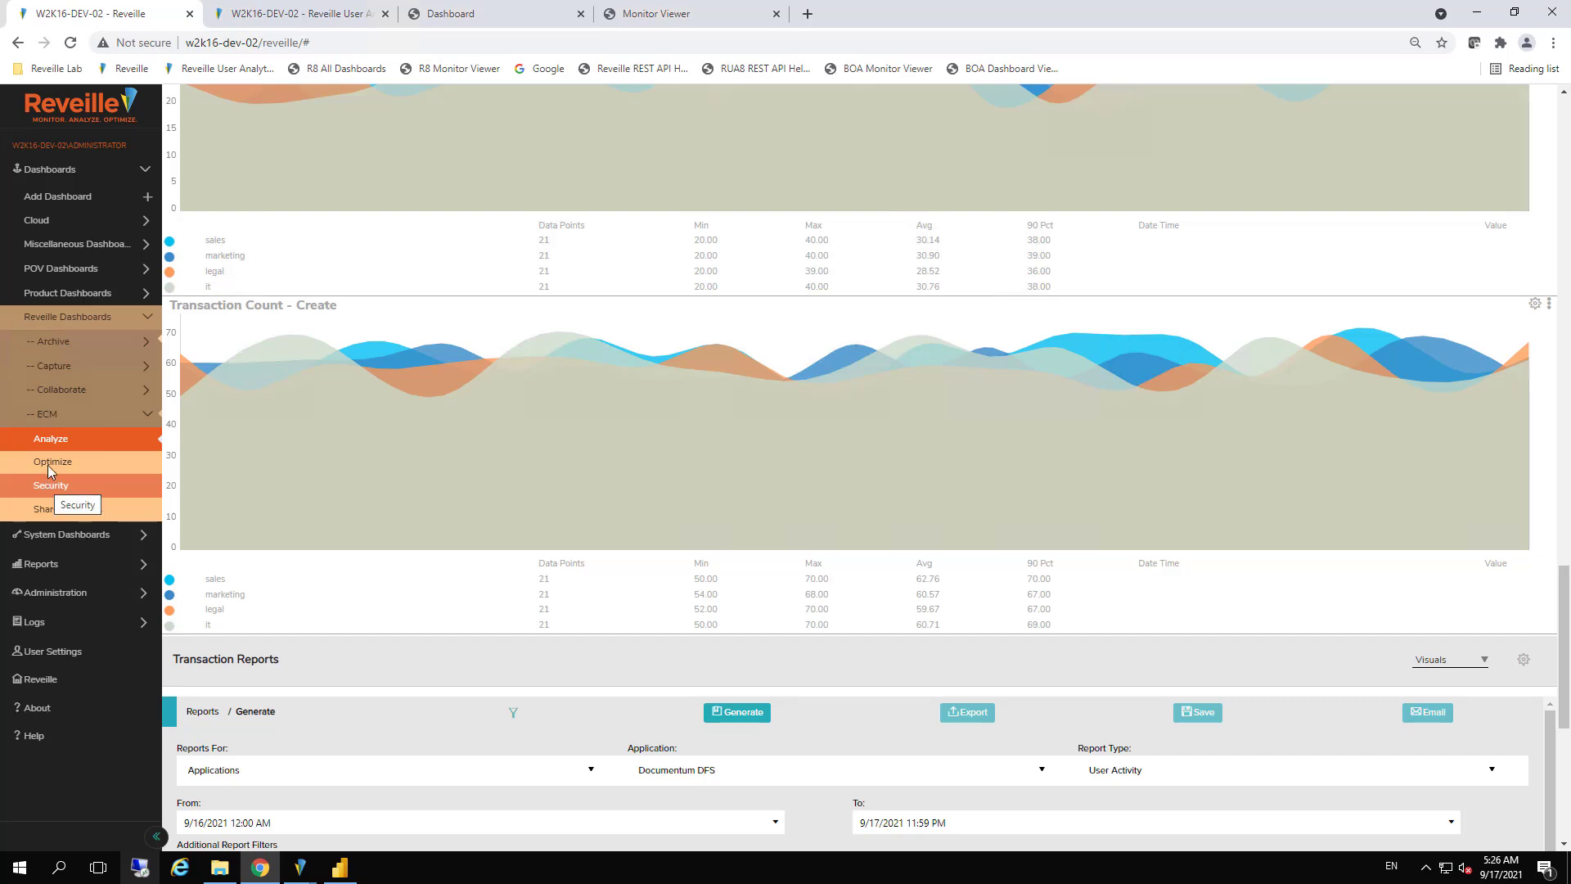
# Review the ECM Optimize dashboard's performance charts and the ECM Security dashboard's audit and compliance charts
pyautogui.click(51, 460)
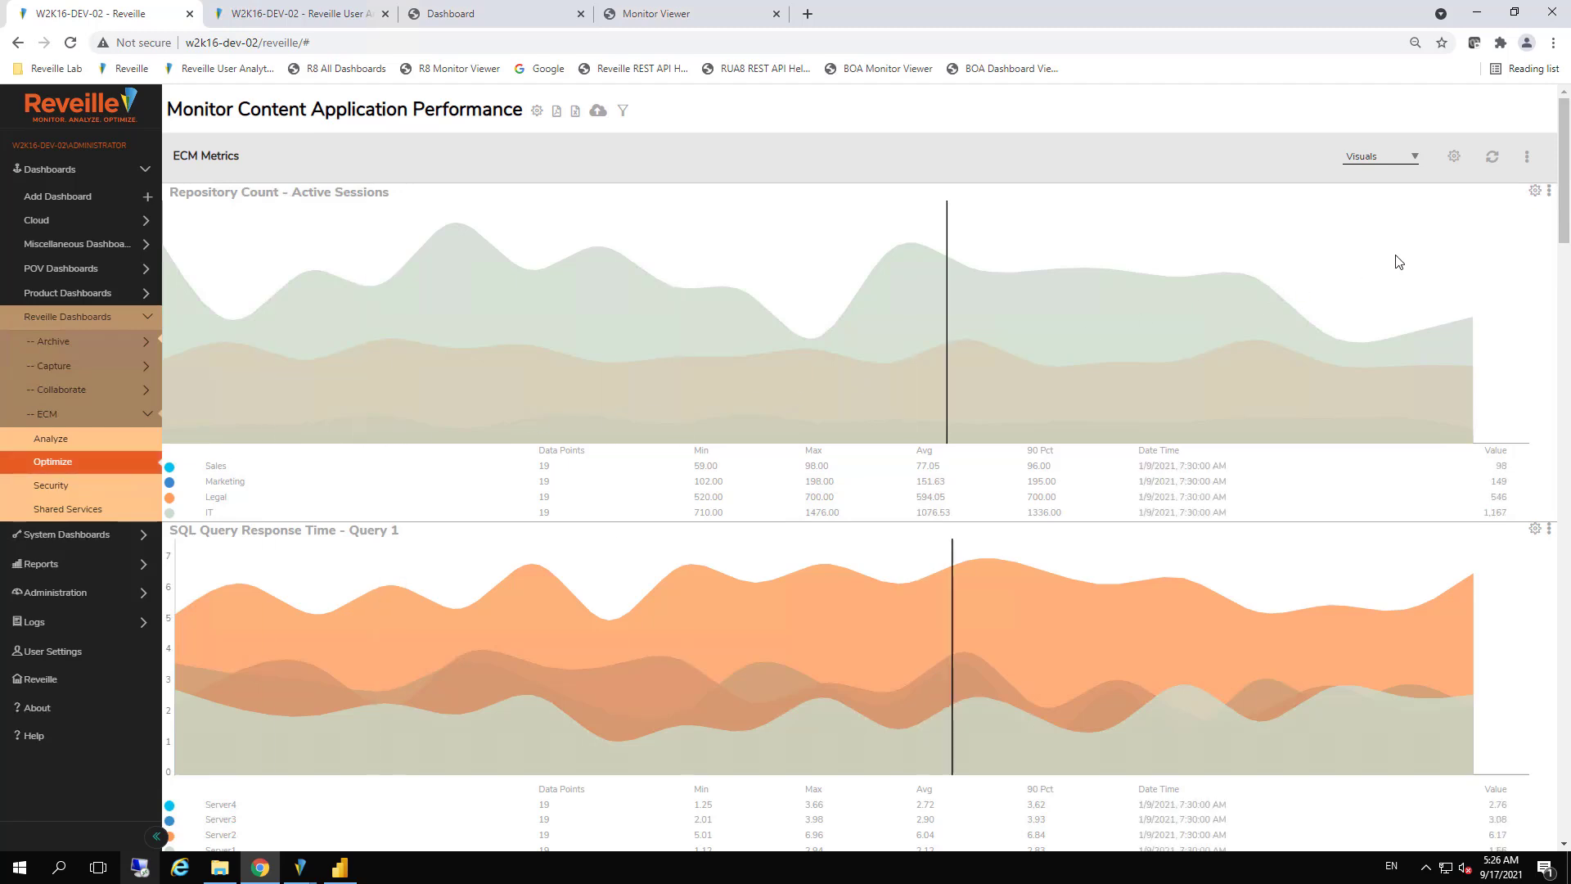
pyautogui.moveTo(1565, 221); pyautogui.dragTo(1569, 561)
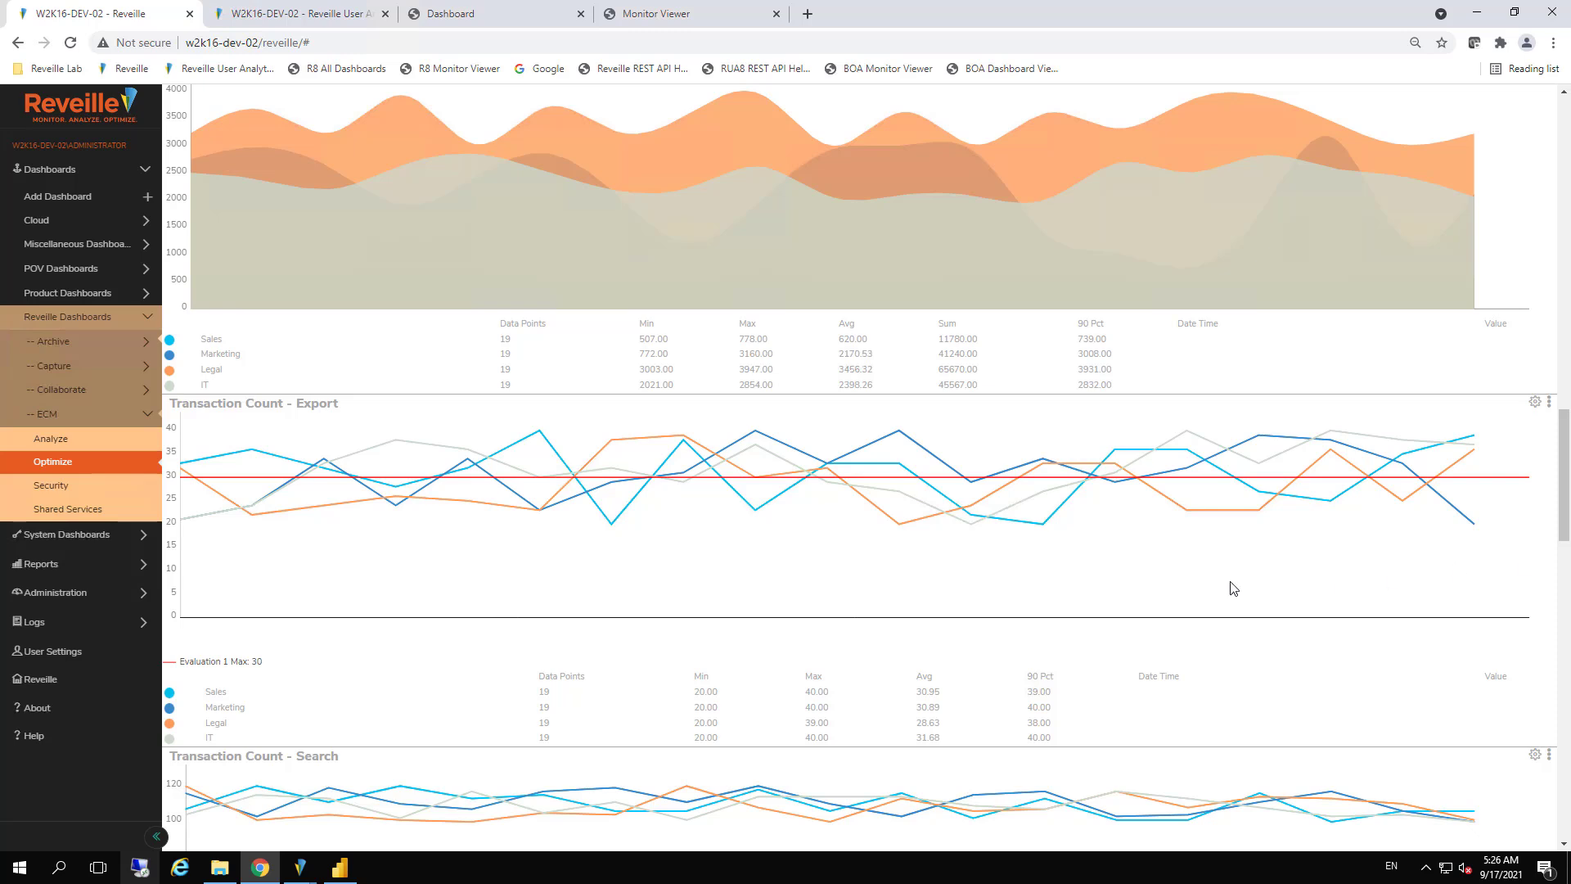
pyautogui.click(51, 486)
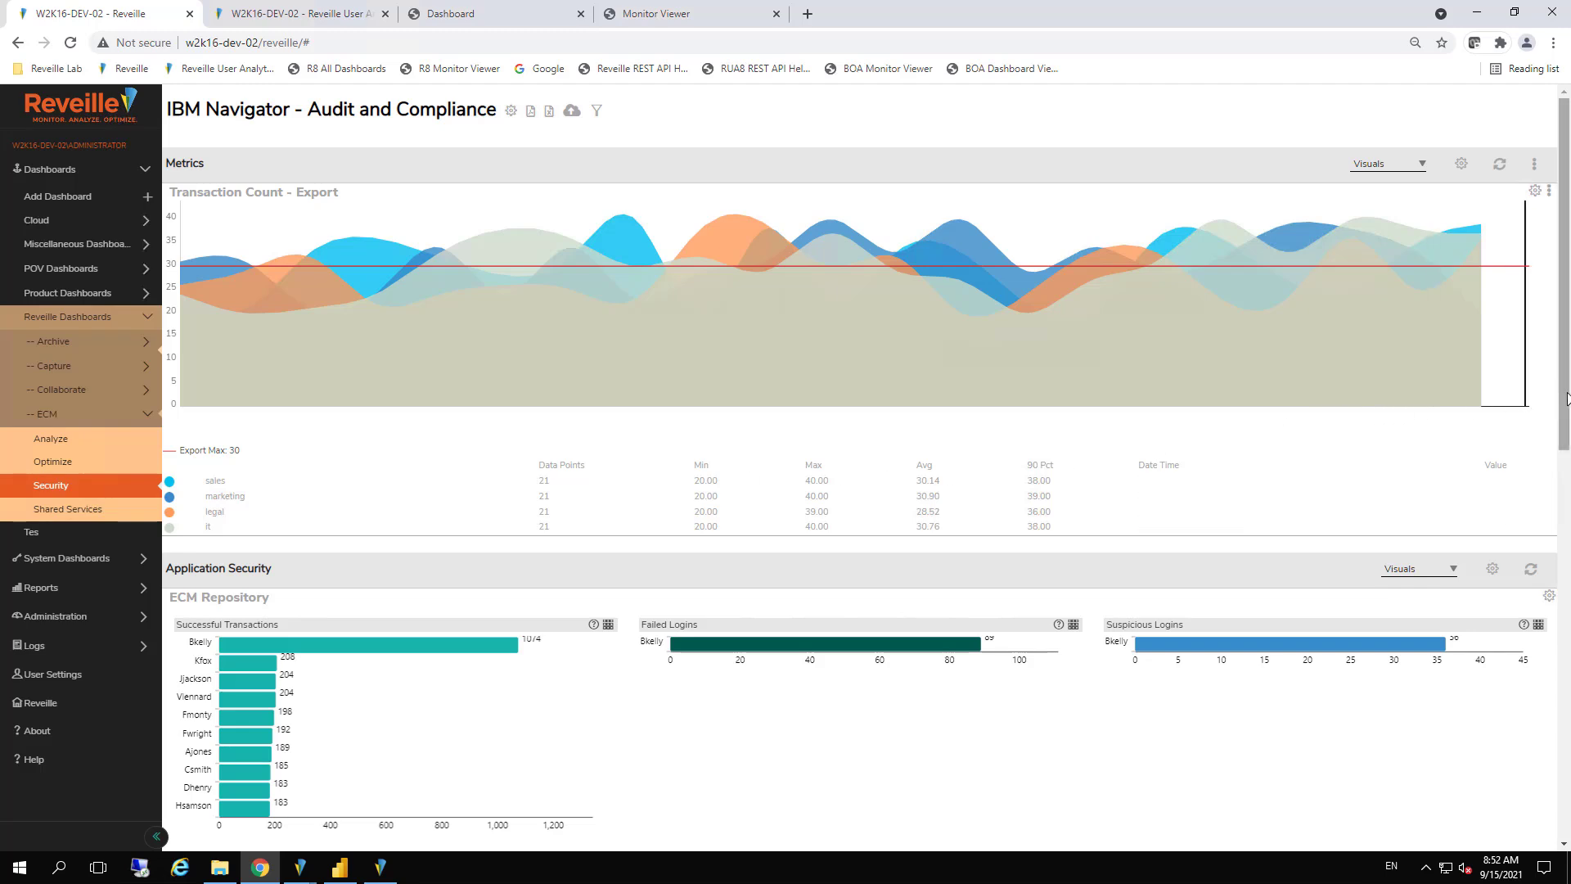
pyautogui.moveTo(1564, 419); pyautogui.dragTo(1566, 747)
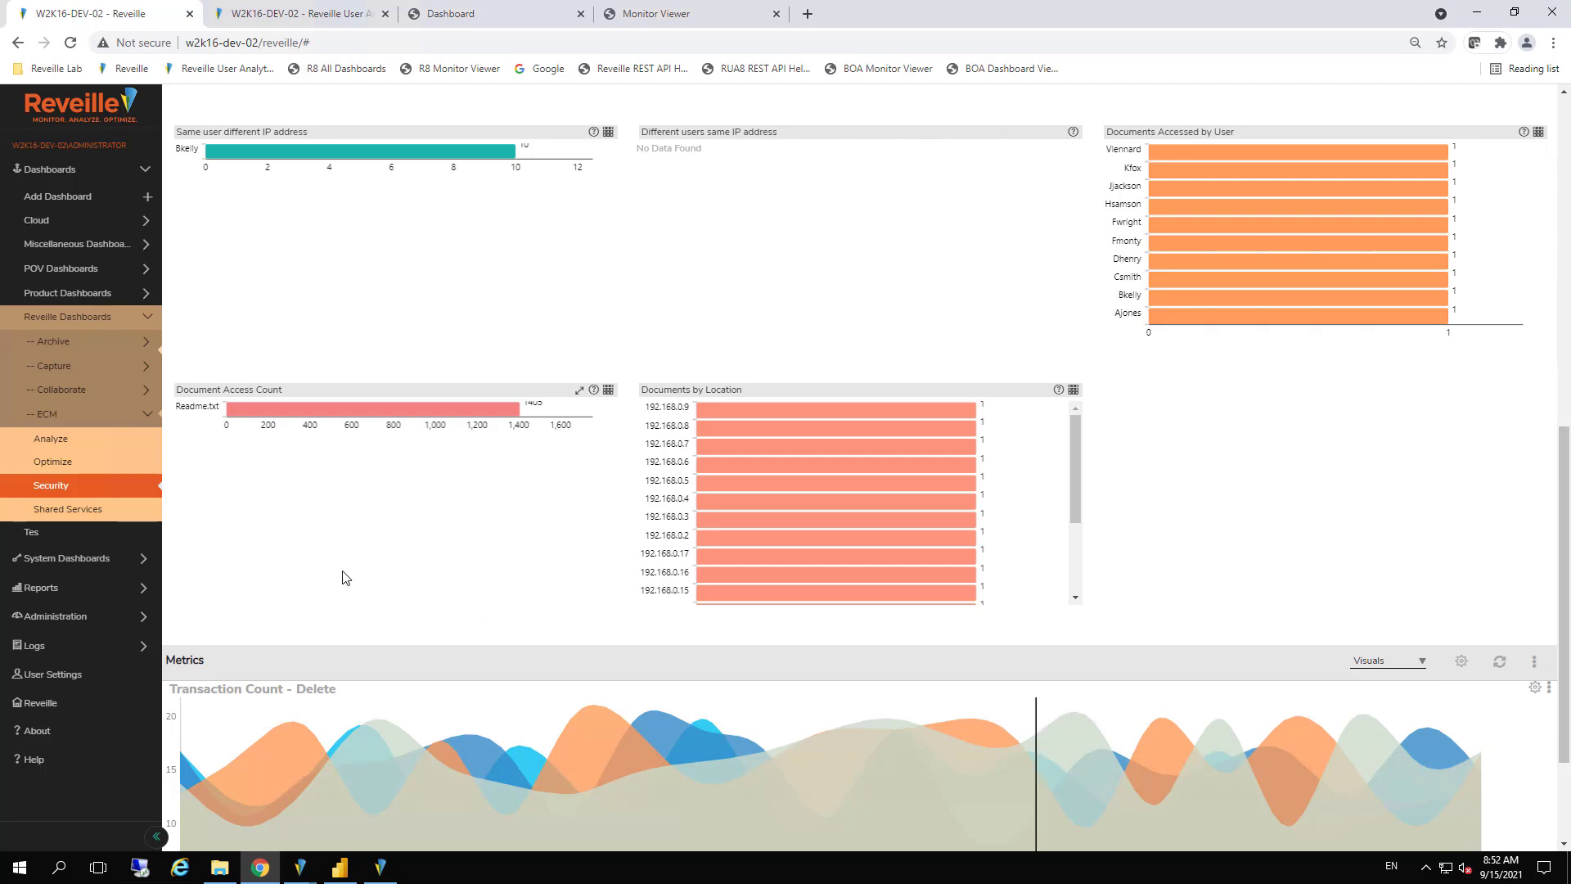
# Open the Applications report for ECM Application and review its display, transaction and filter settings
pyautogui.click(51, 312)
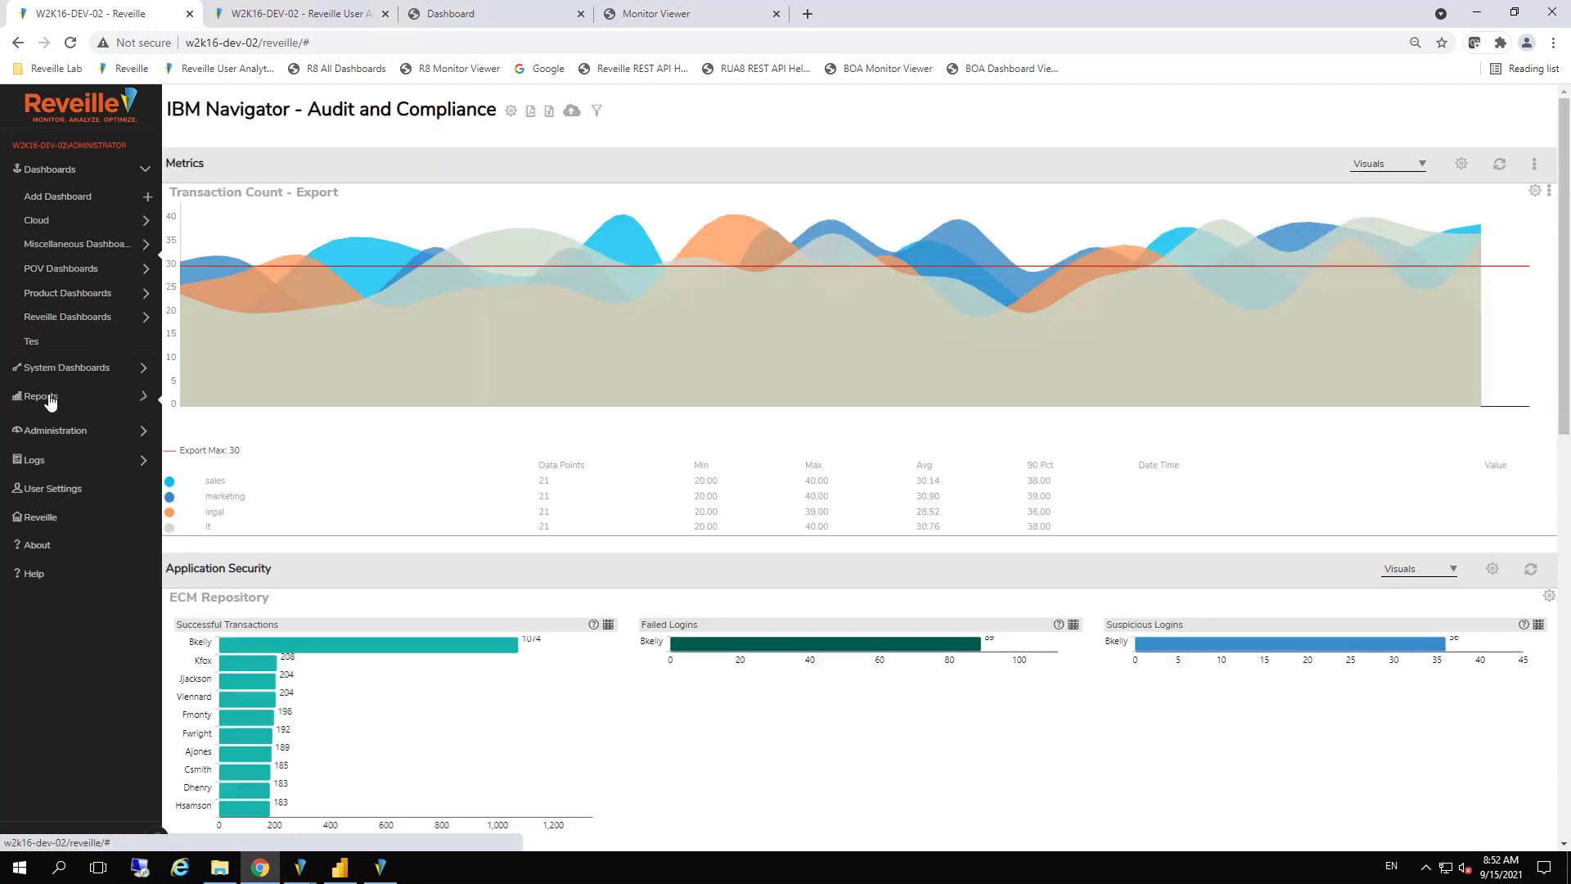
pyautogui.click(50, 399)
pyautogui.click(52, 425)
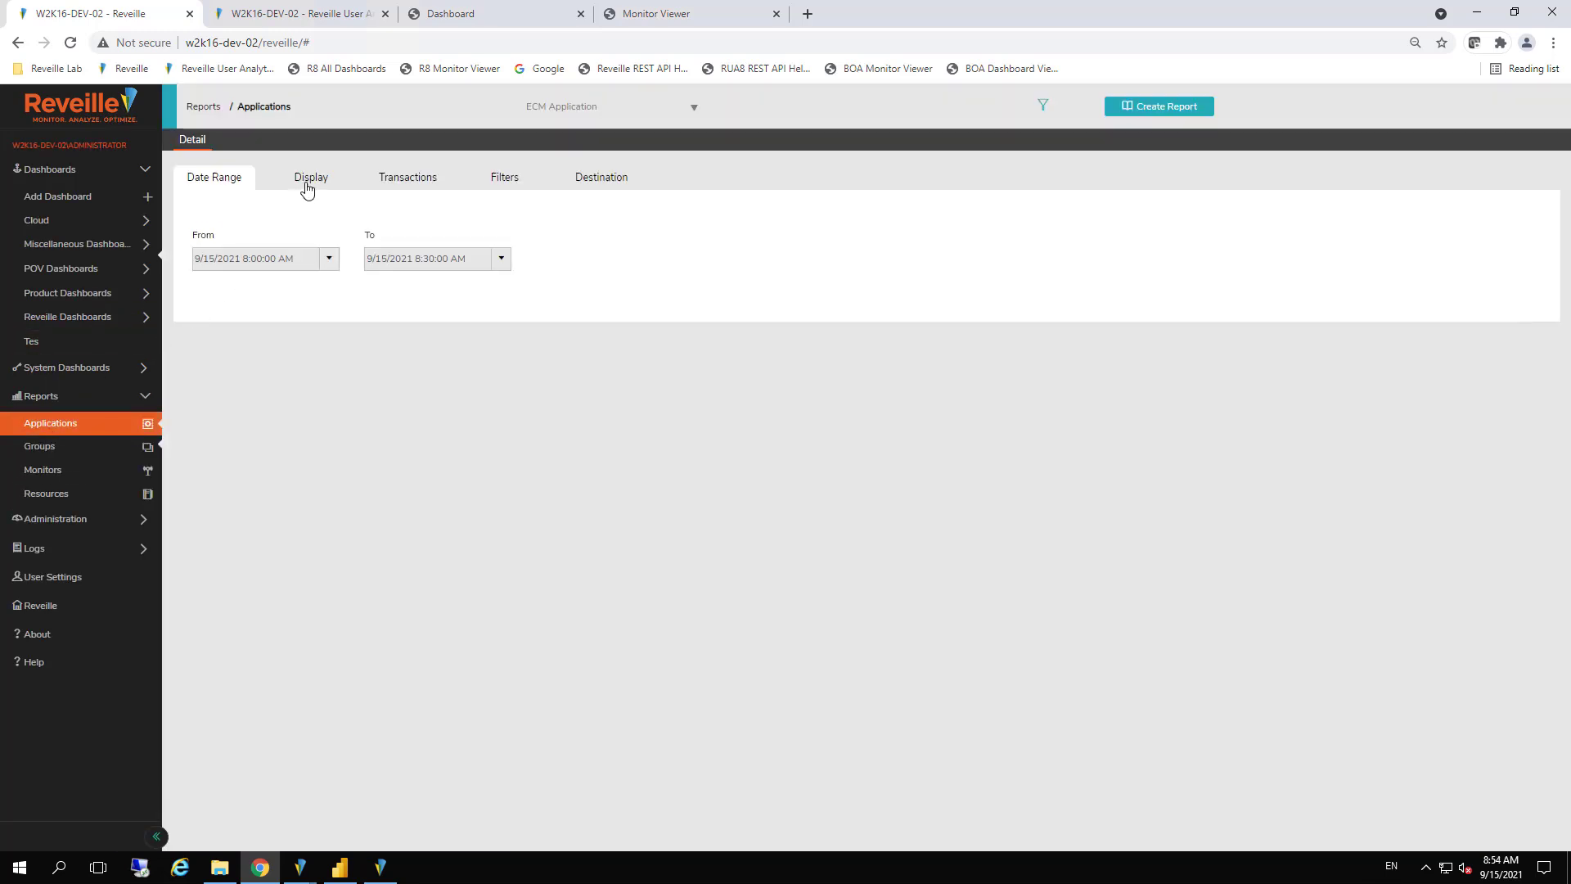
pyautogui.click(308, 189)
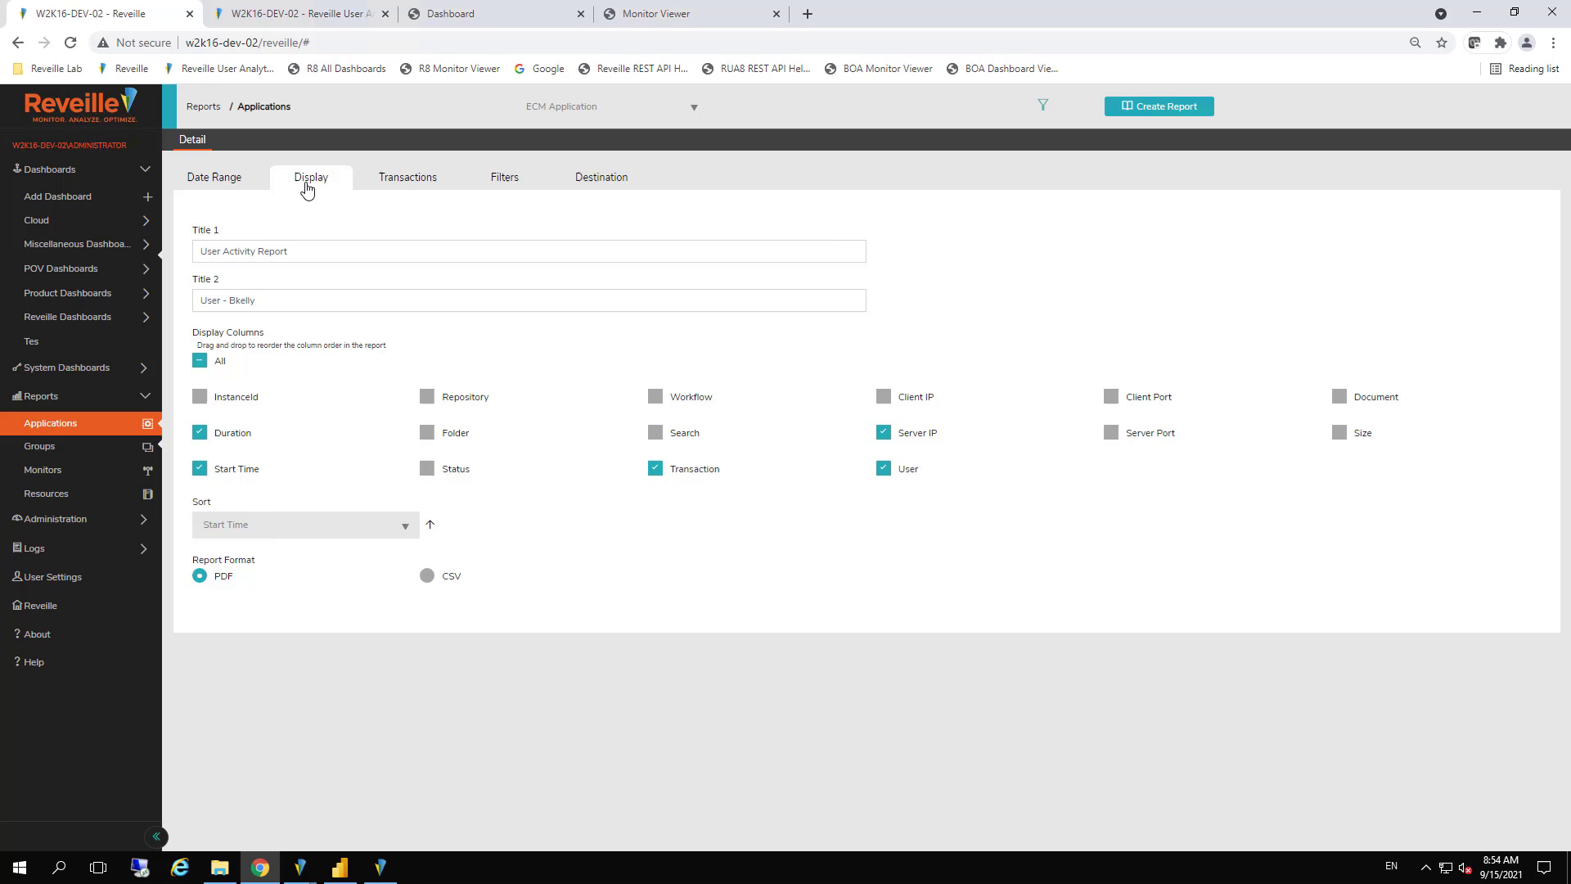
pyautogui.click(405, 188)
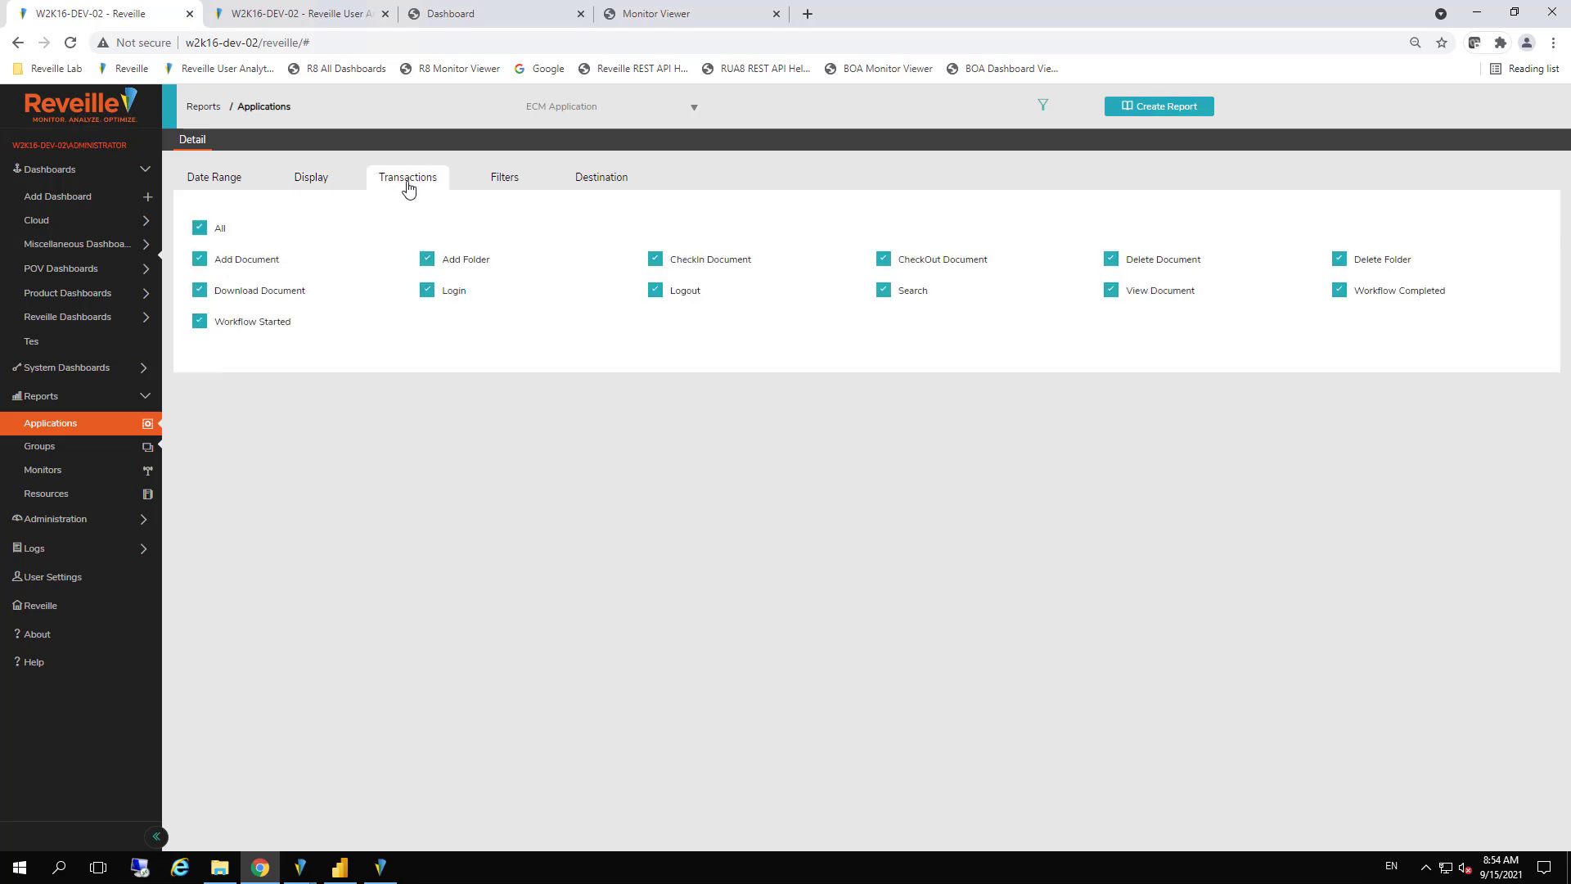
pyautogui.click(512, 185)
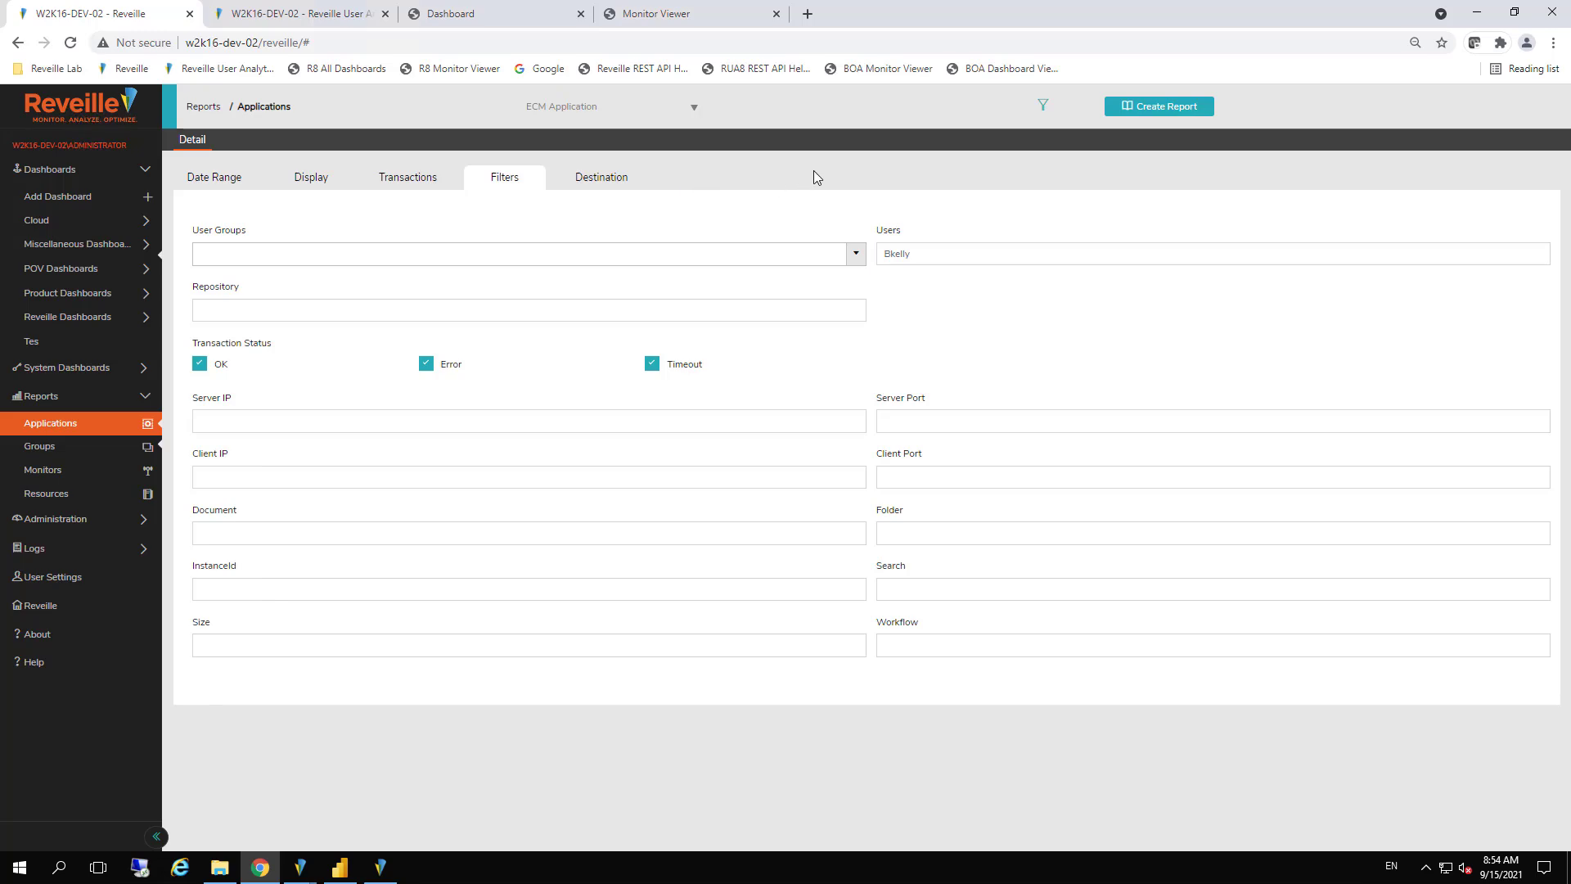
# Generate the User Activity Report for the ECM Application and hide the report settings to show it
pyautogui.click(1185, 104)
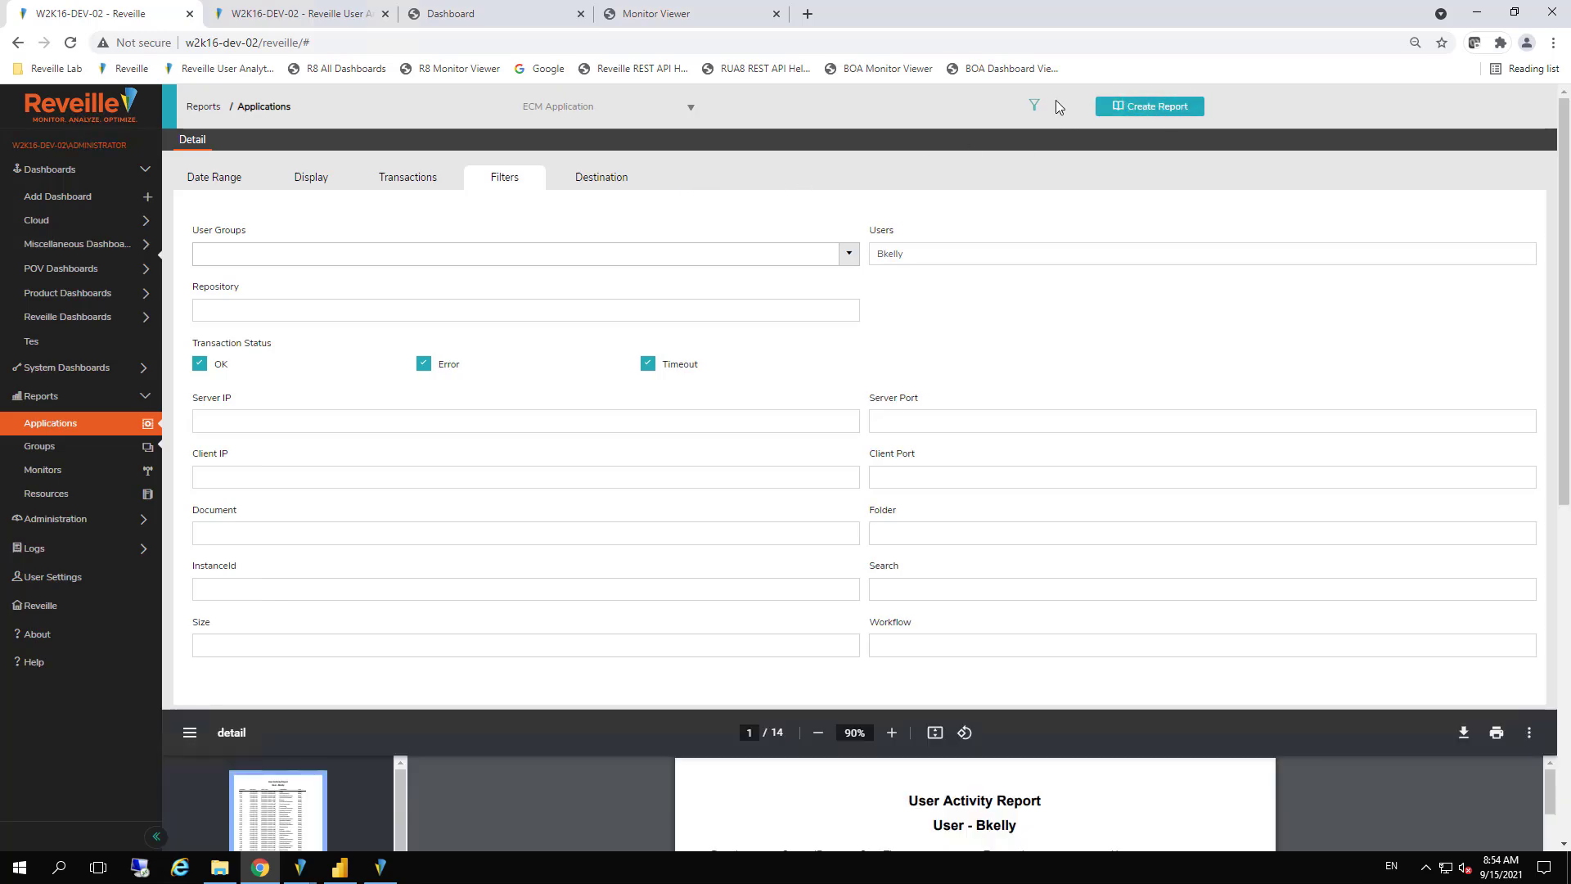
pyautogui.click(1032, 107)
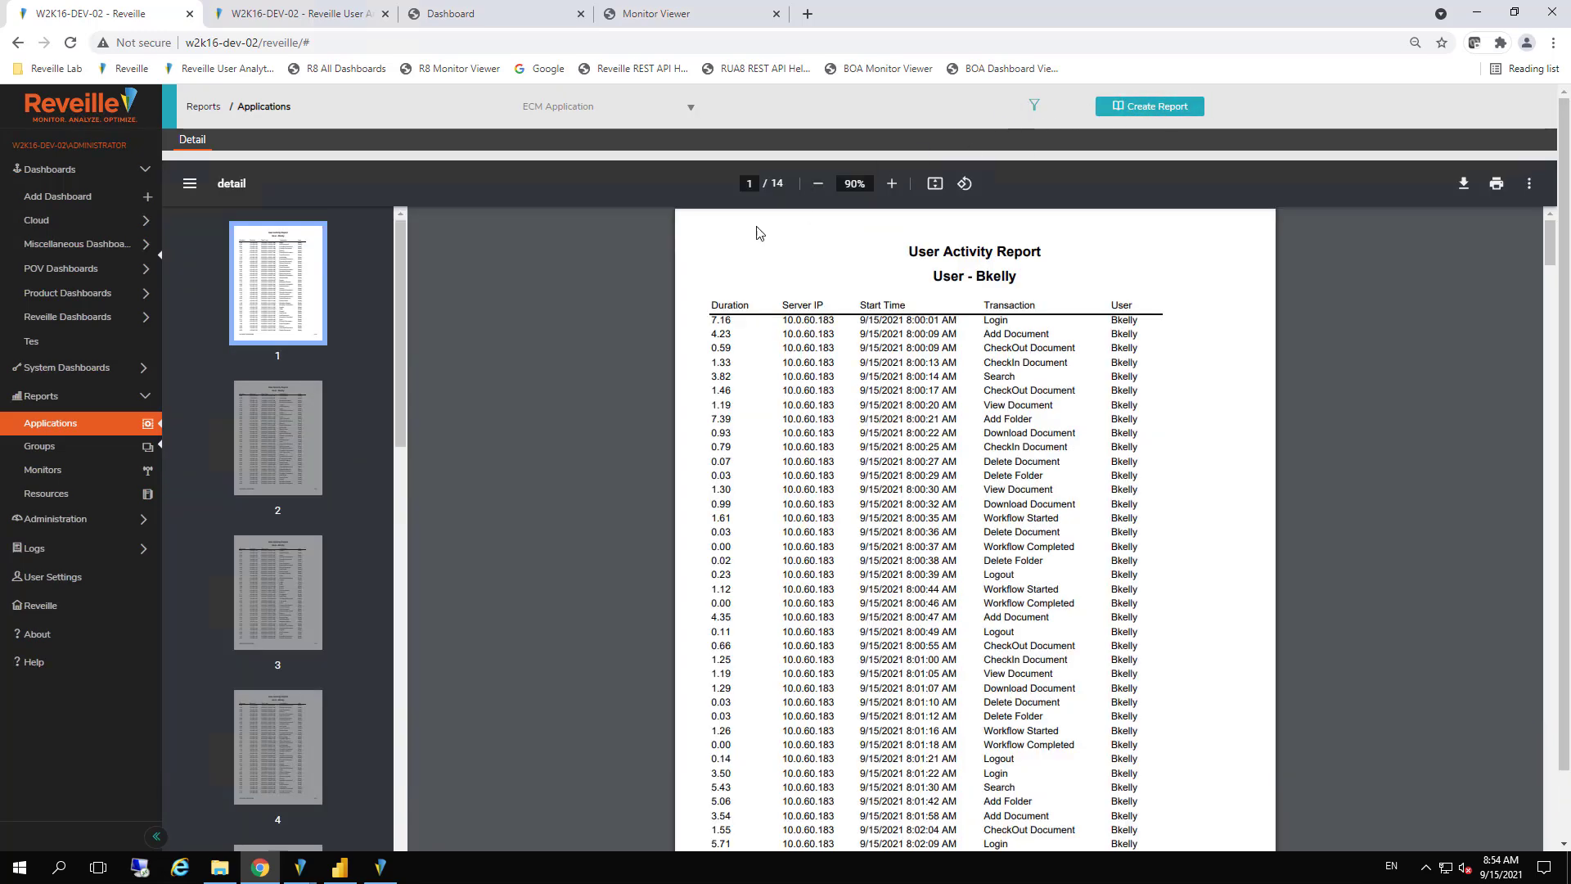
# Open the Monitors reports for New_York_CSP_Documentum - Primary, review its monthly availability, and generate its SLA report with the database default criteria
pyautogui.click(50, 471)
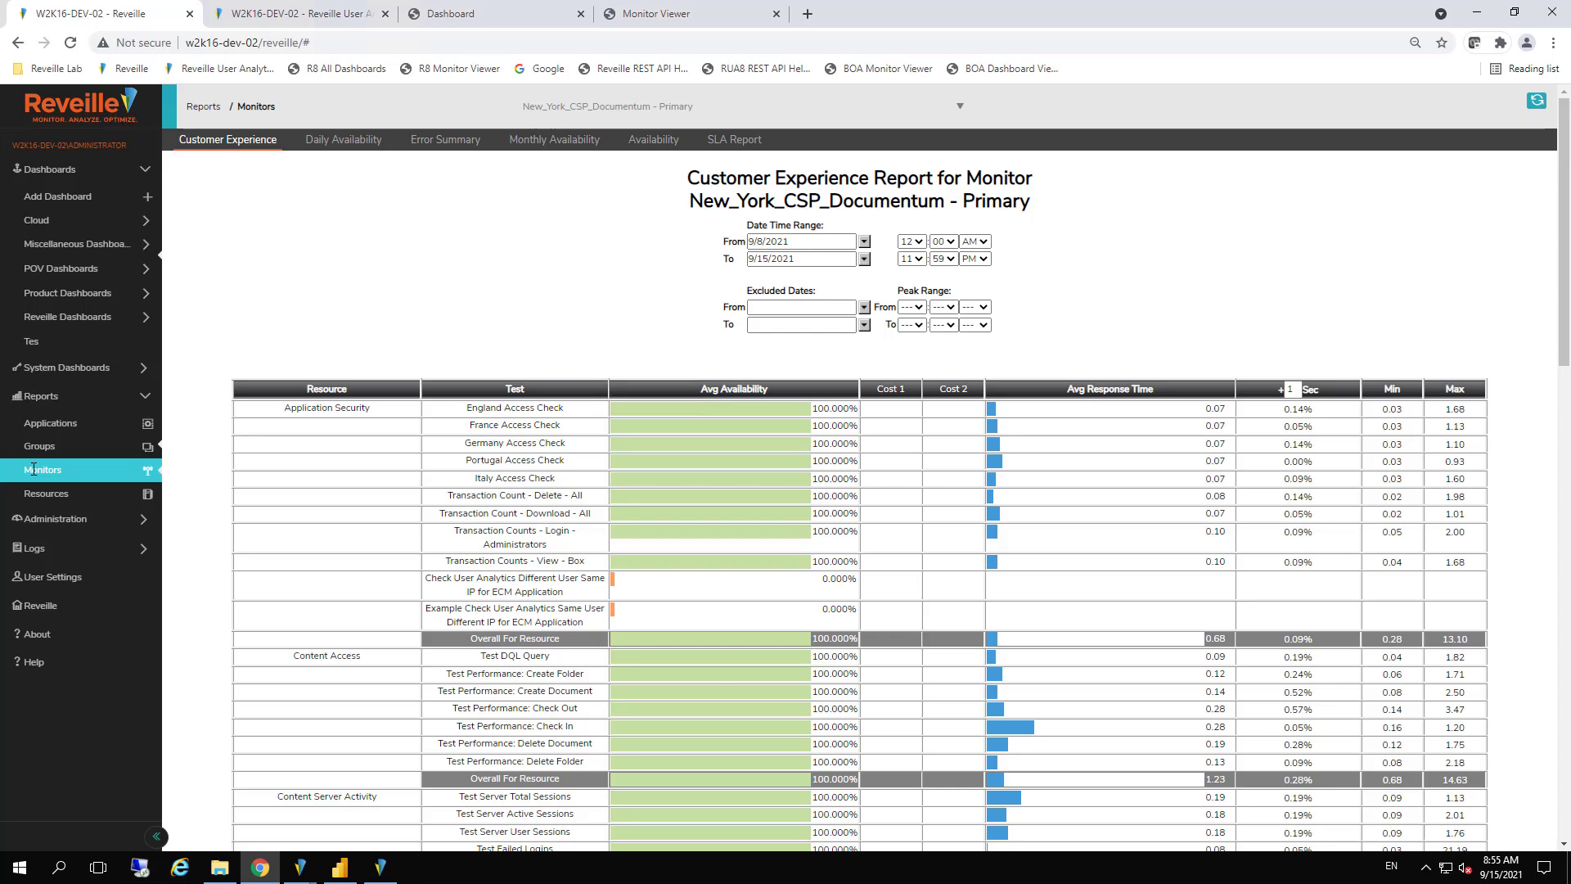
pyautogui.click(577, 146)
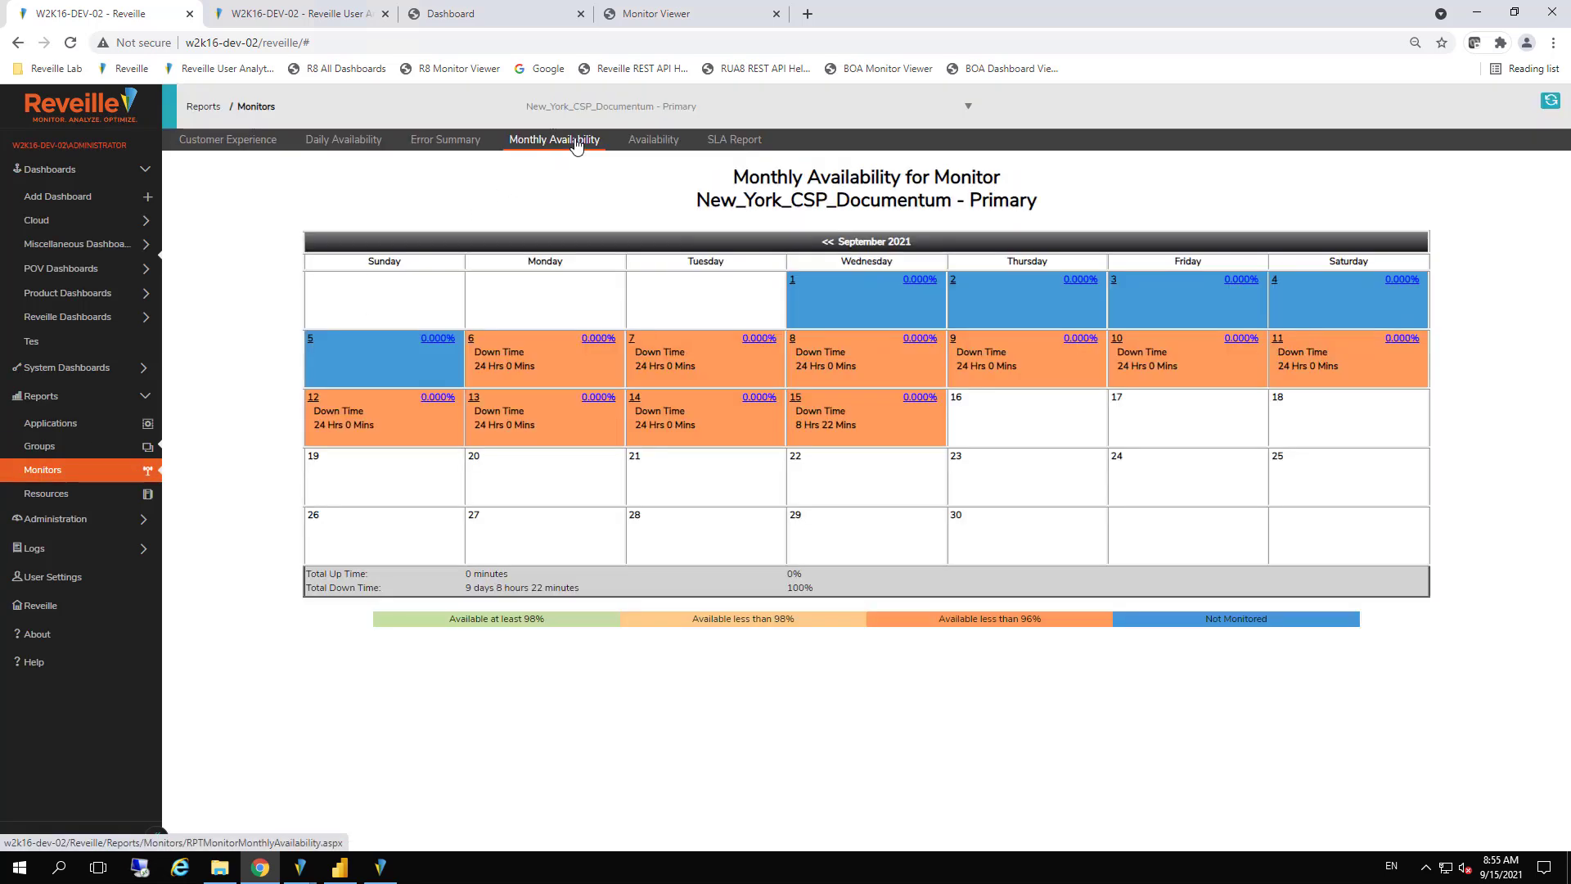
pyautogui.click(741, 143)
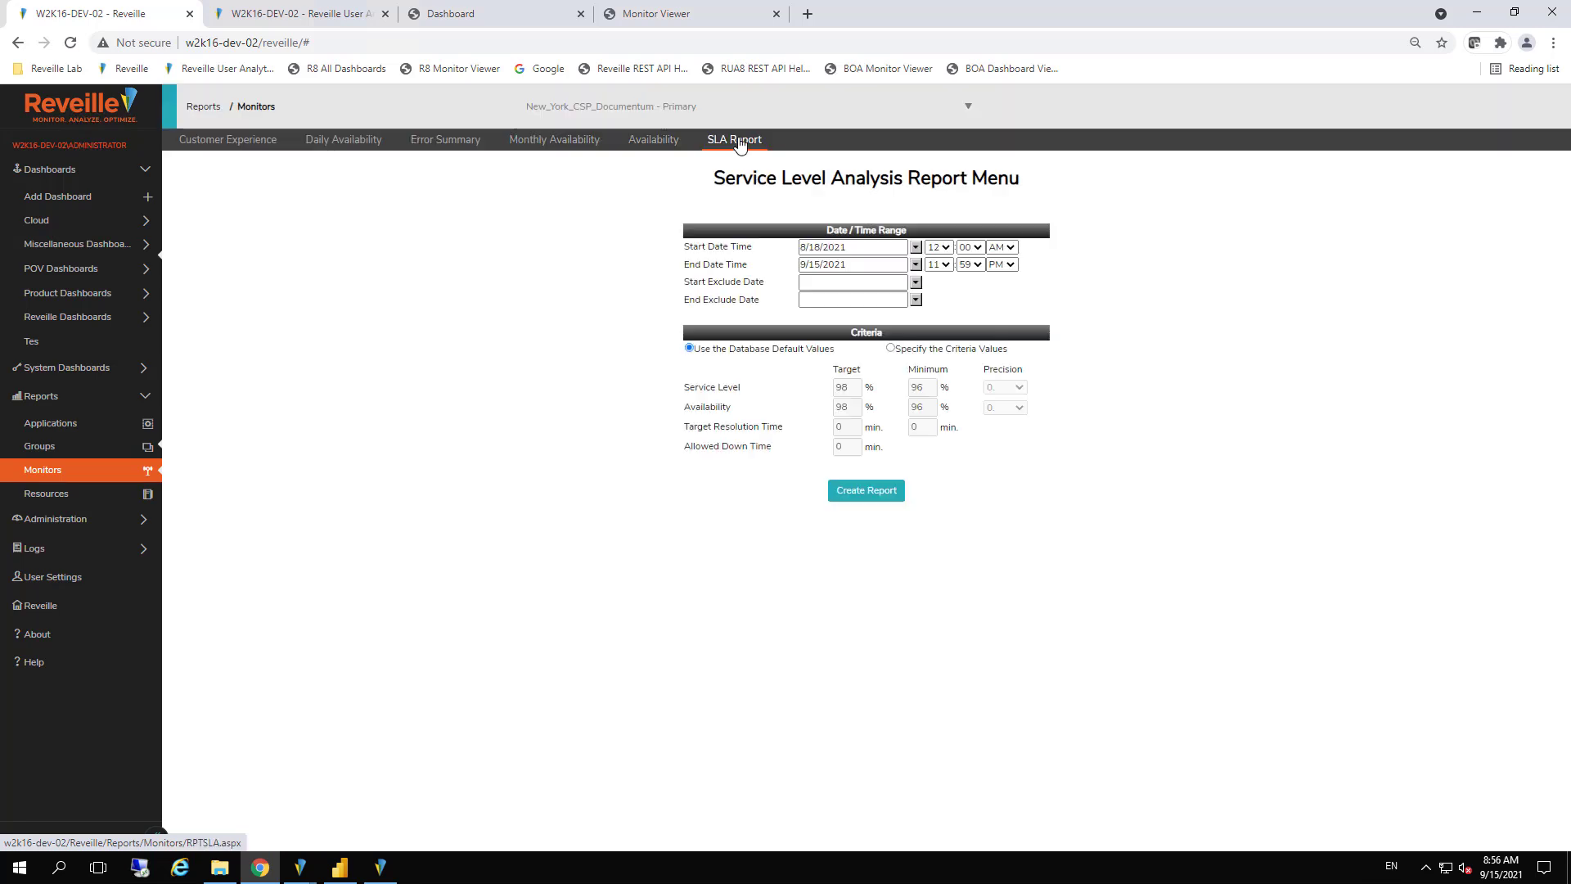
pyautogui.click(869, 507)
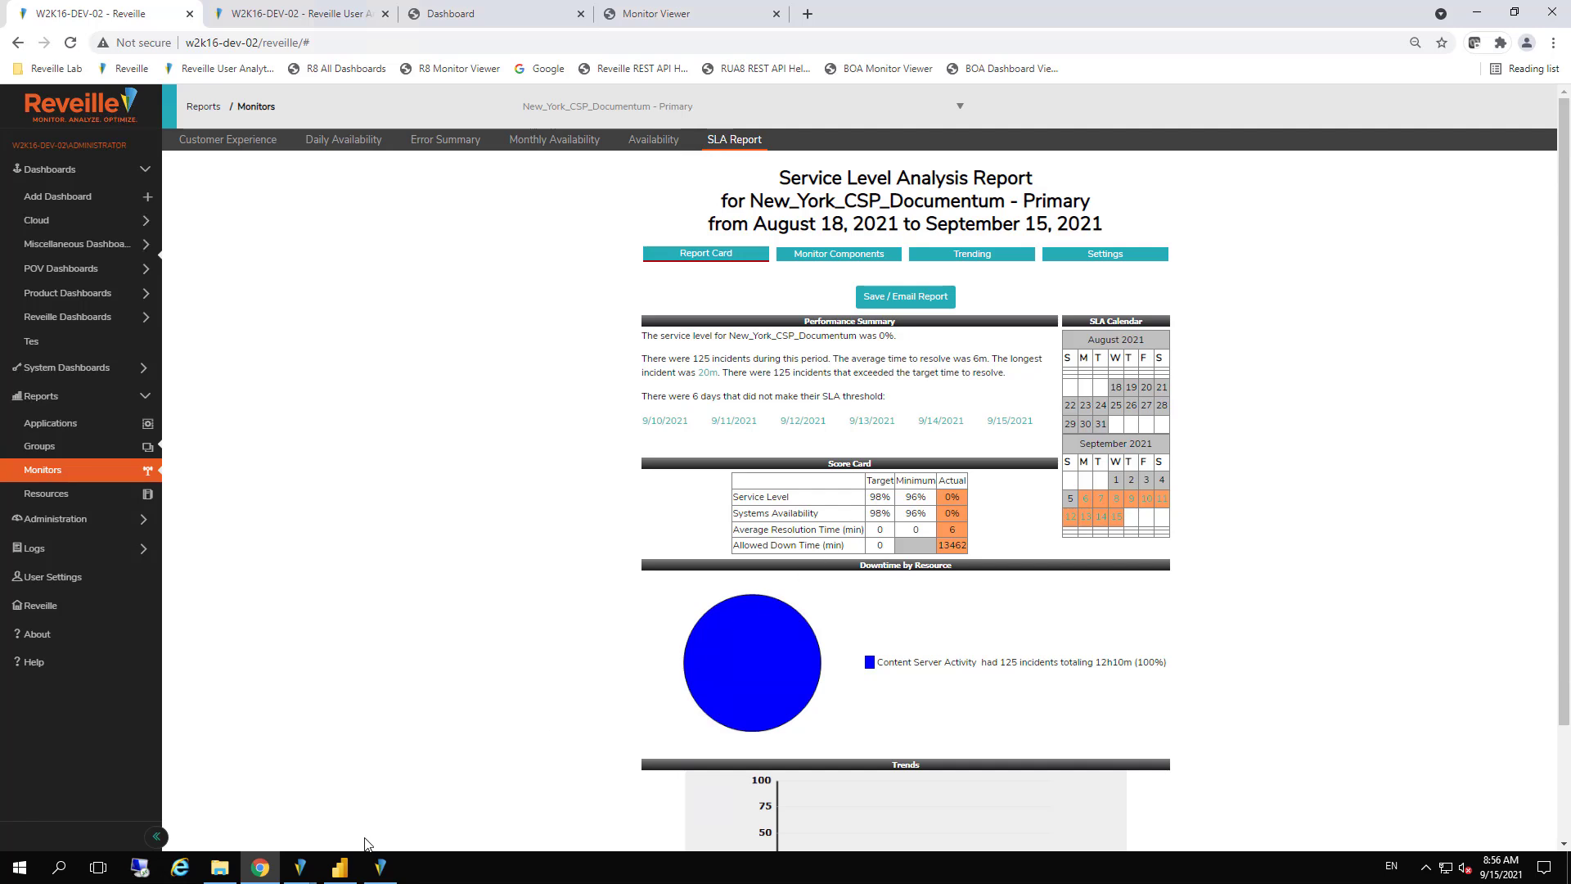
# View the System Status report in Power BI Desktop, switch to Reveille Admin, and expand the Response Times tests of New_York_CSP_Documentum
pyautogui.click(340, 868)
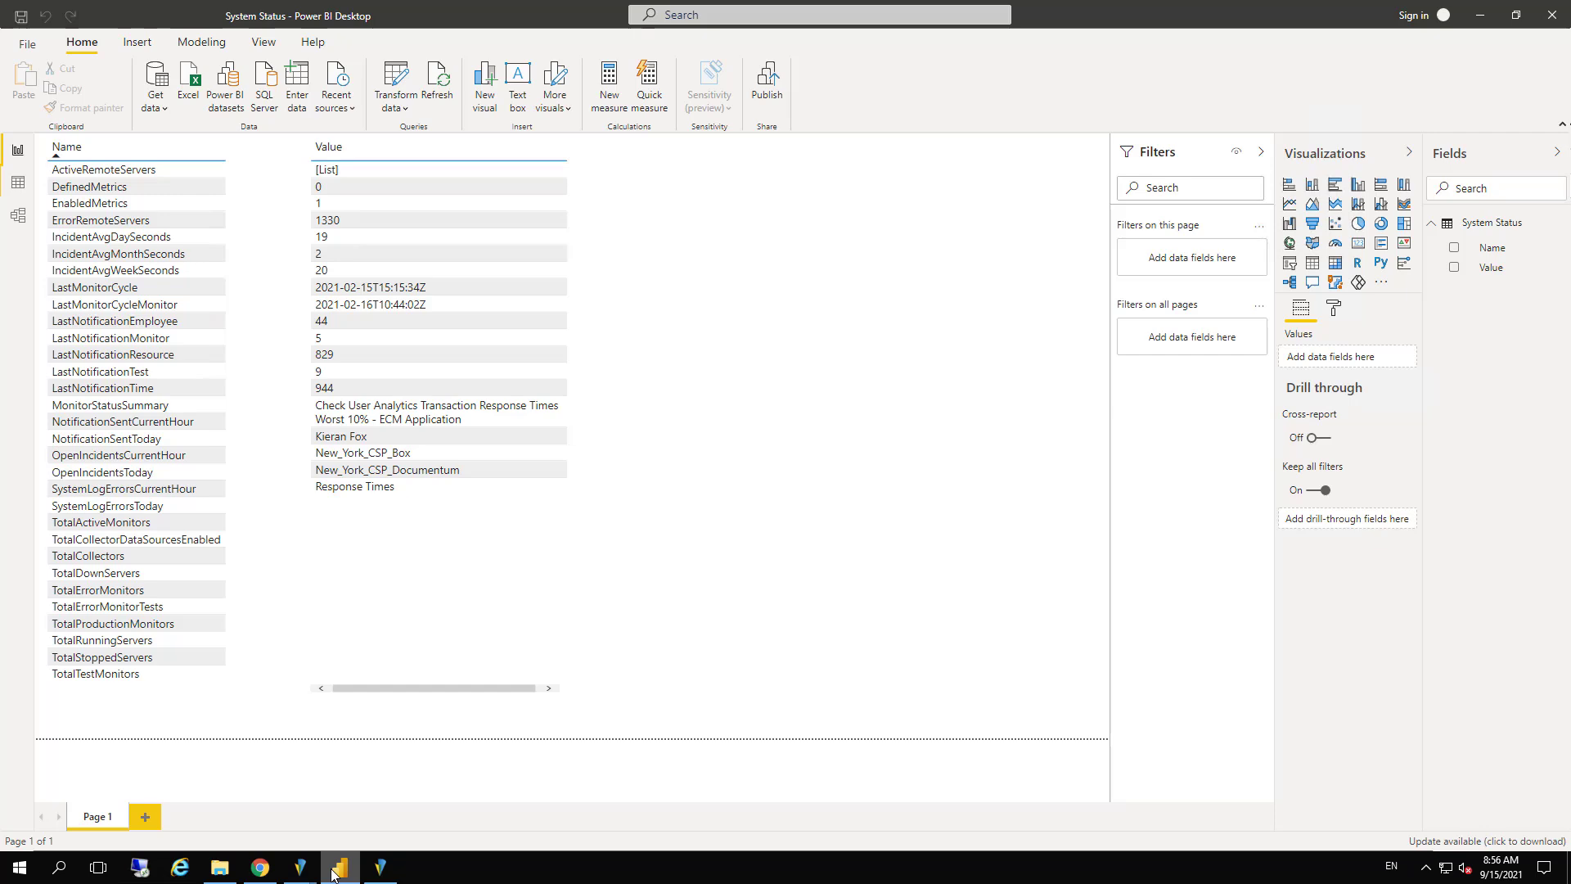
pyautogui.click(381, 868)
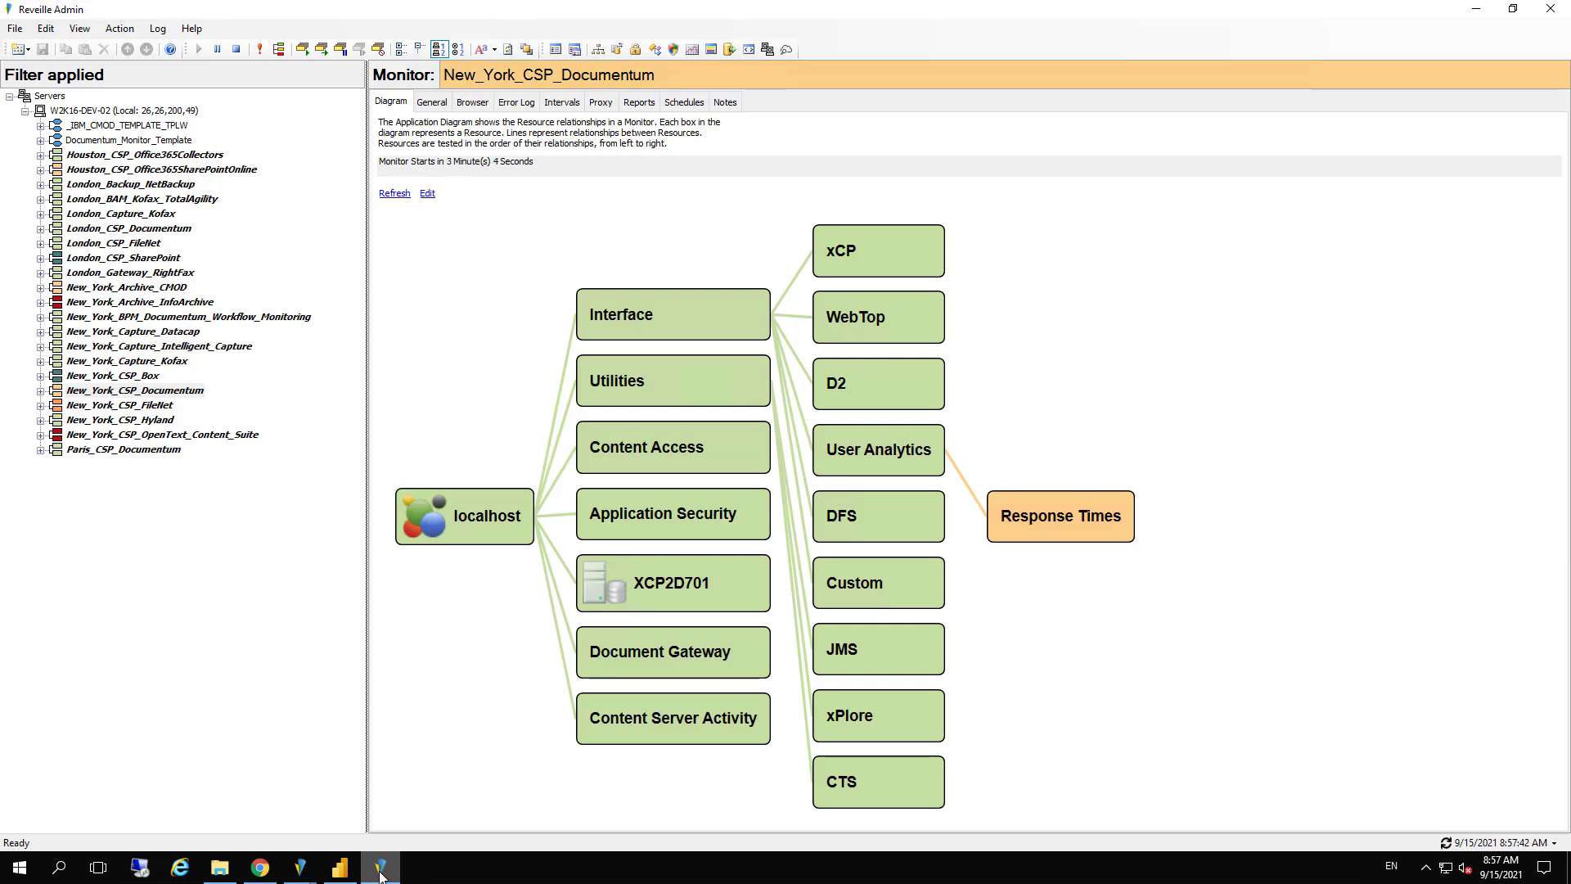
pyautogui.click(40, 391)
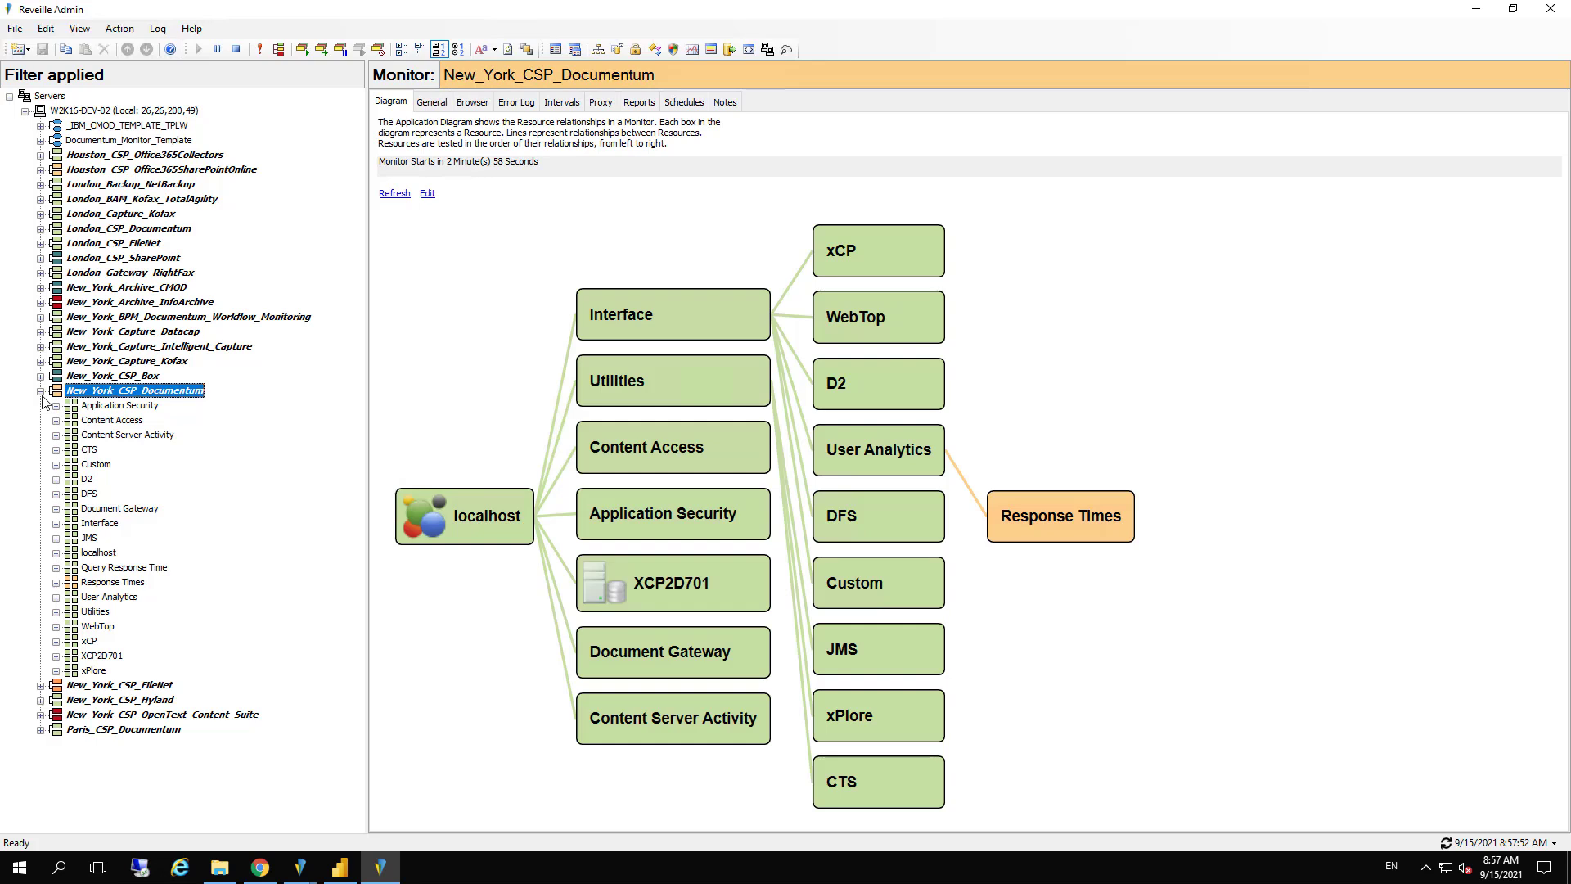
pyautogui.click(57, 583)
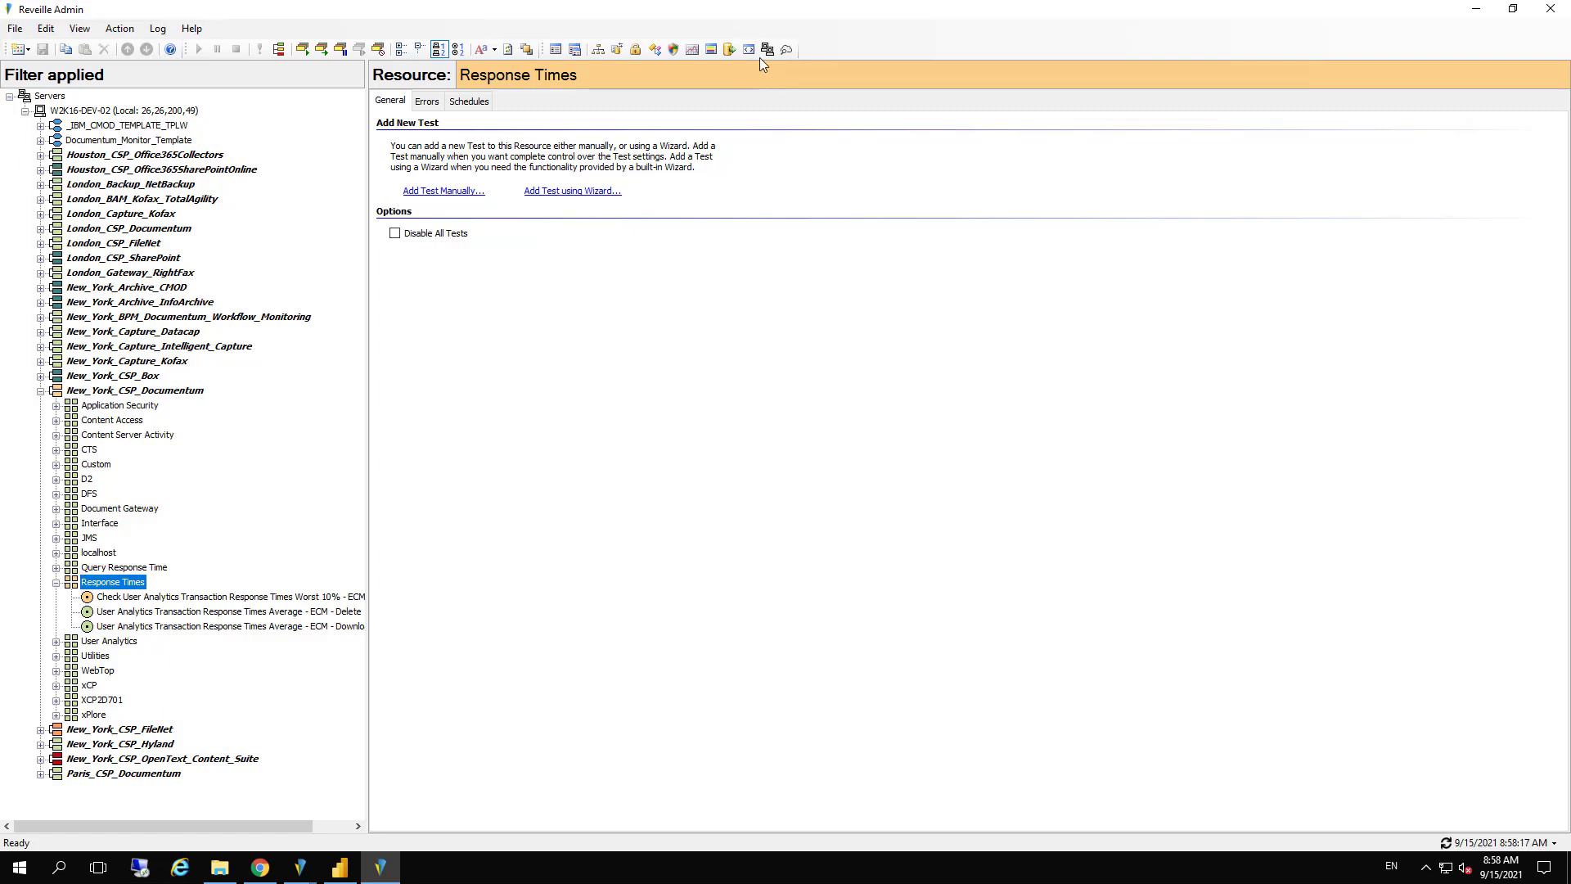
# Create Documentum_Monitor in the ECM_Monitors group from _AutoDiscover_Template_Documentum_Monitor using Auto Discover, and expand its Repository (CS) tests
pyautogui.click(787, 50)
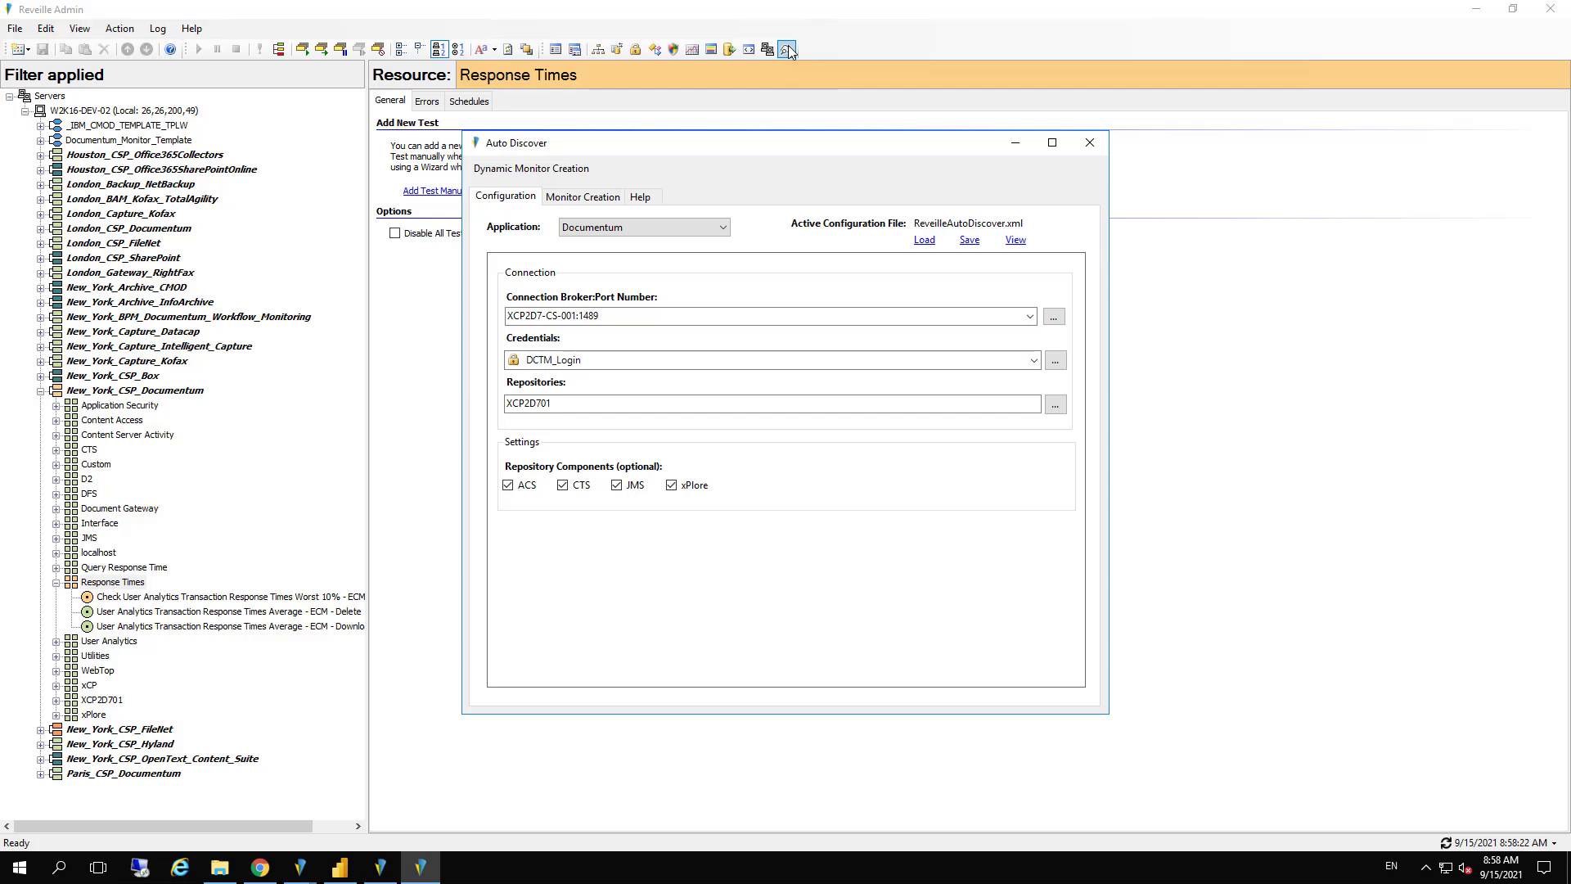
pyautogui.click(580, 203)
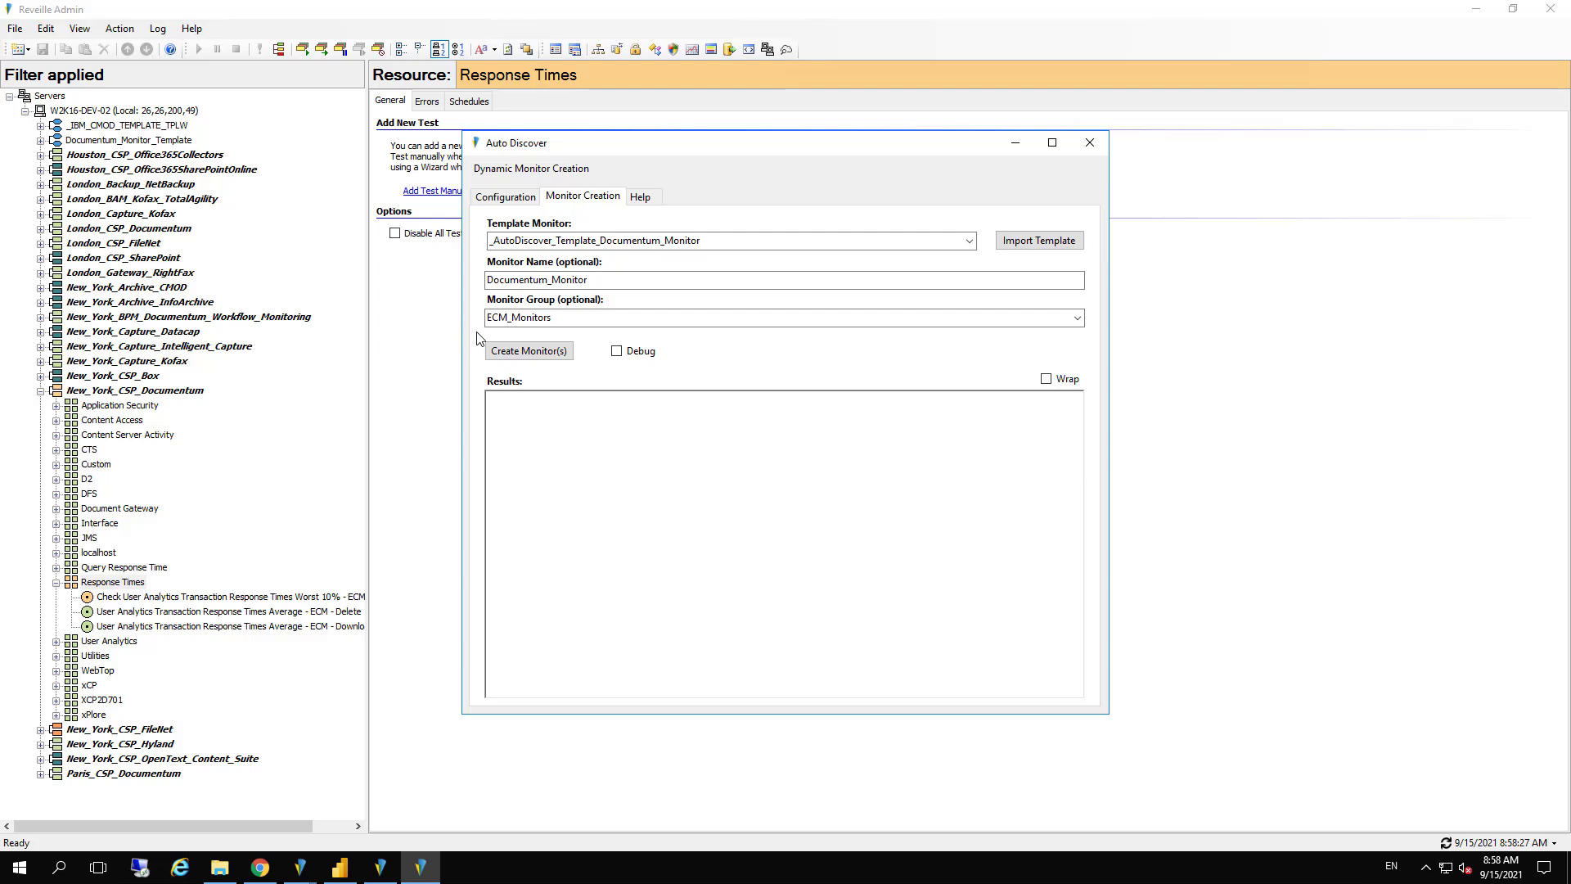
pyautogui.click(500, 355)
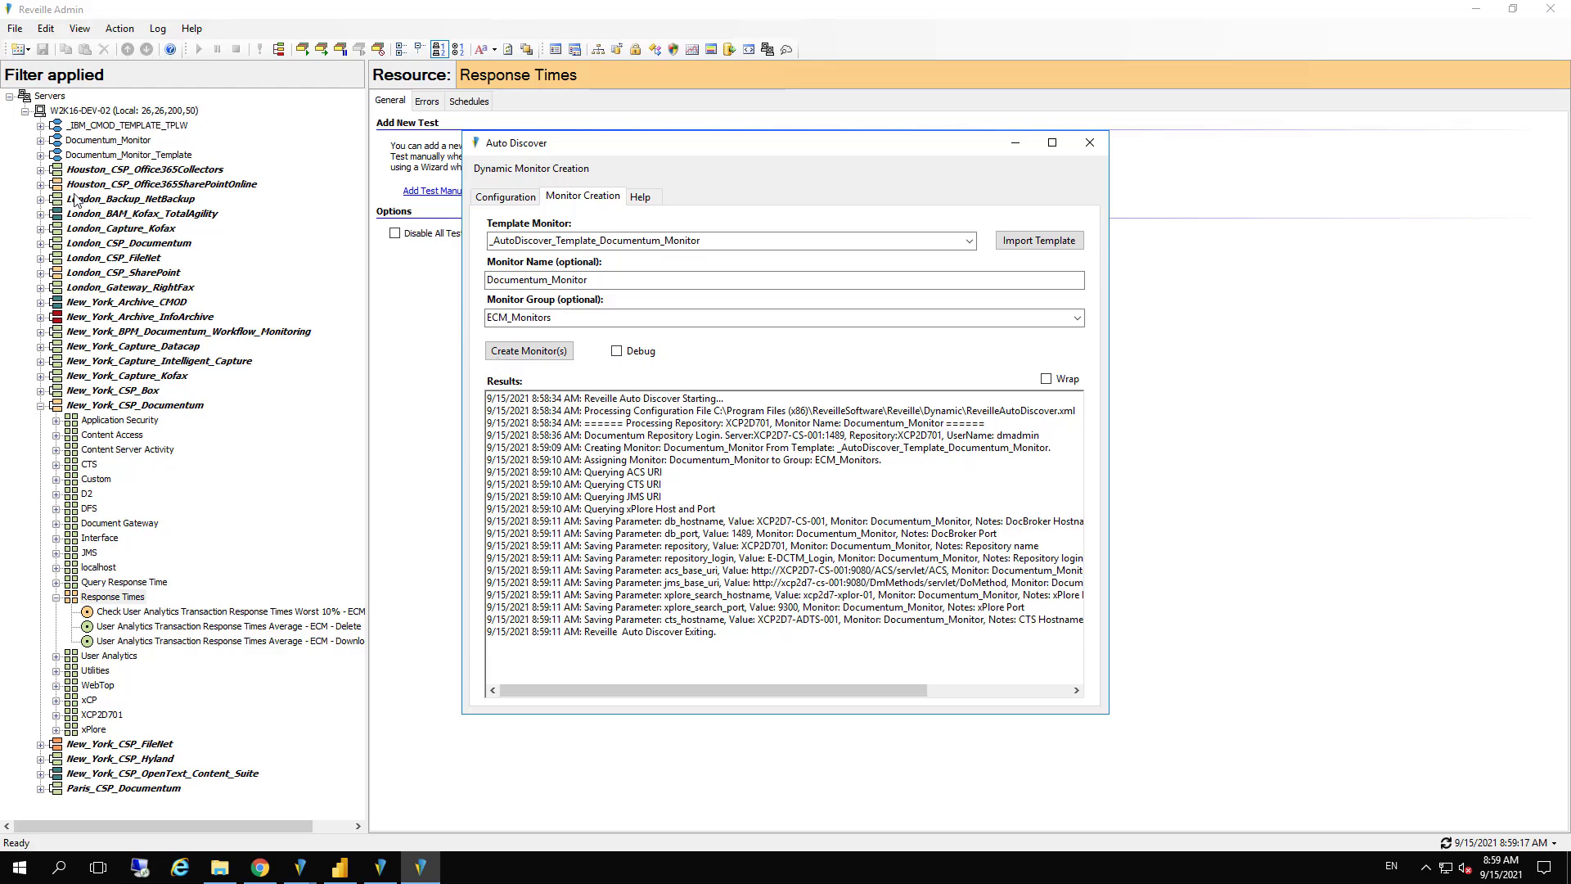
pyautogui.click(41, 141)
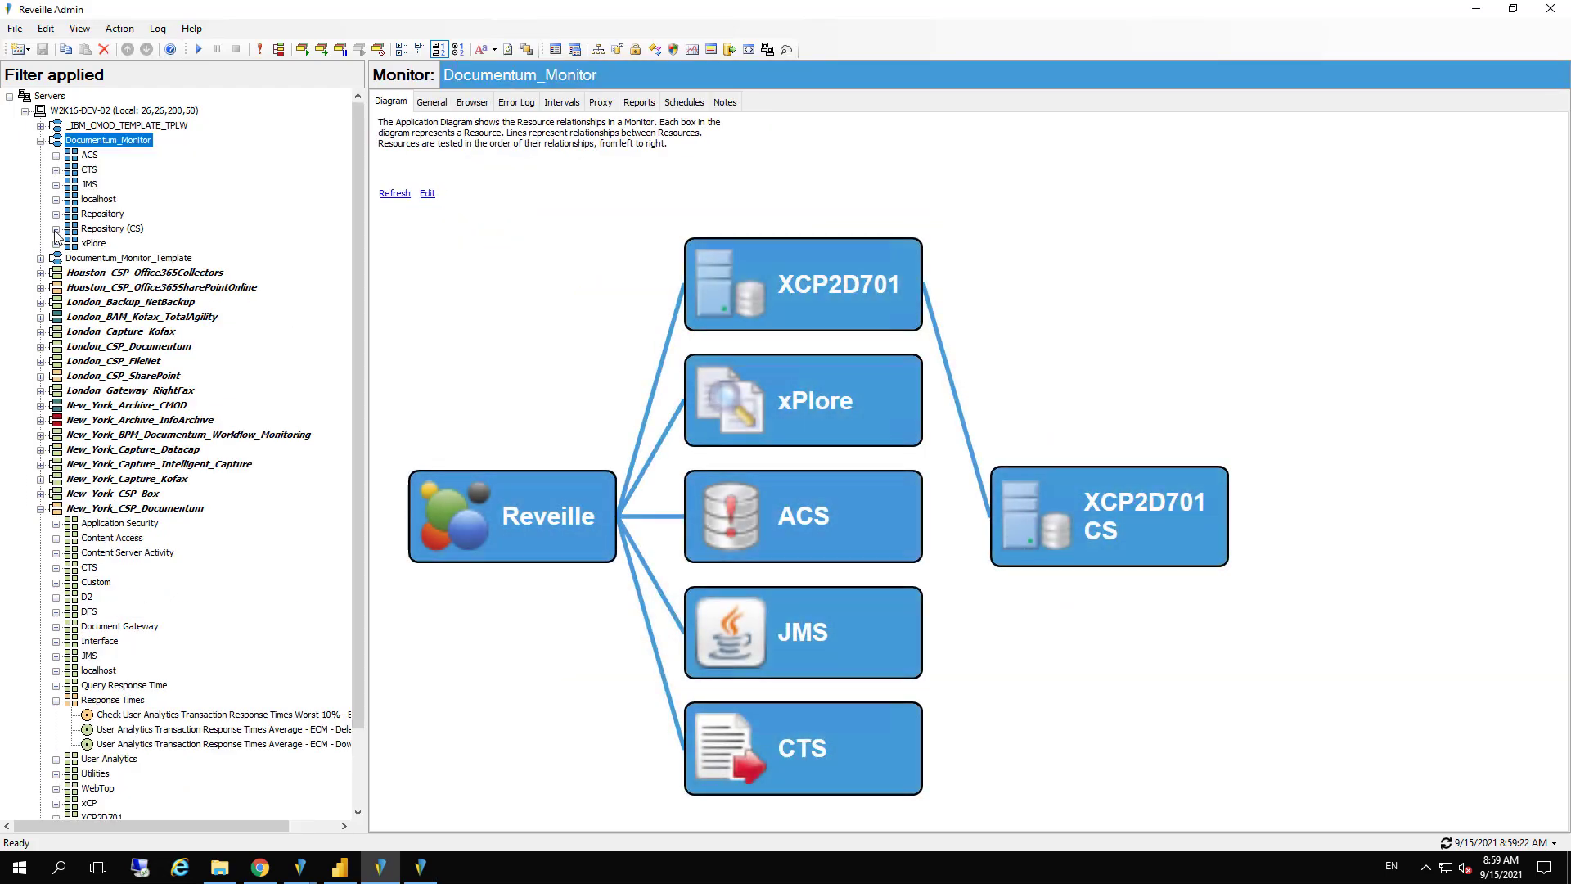
pyautogui.click(55, 230)
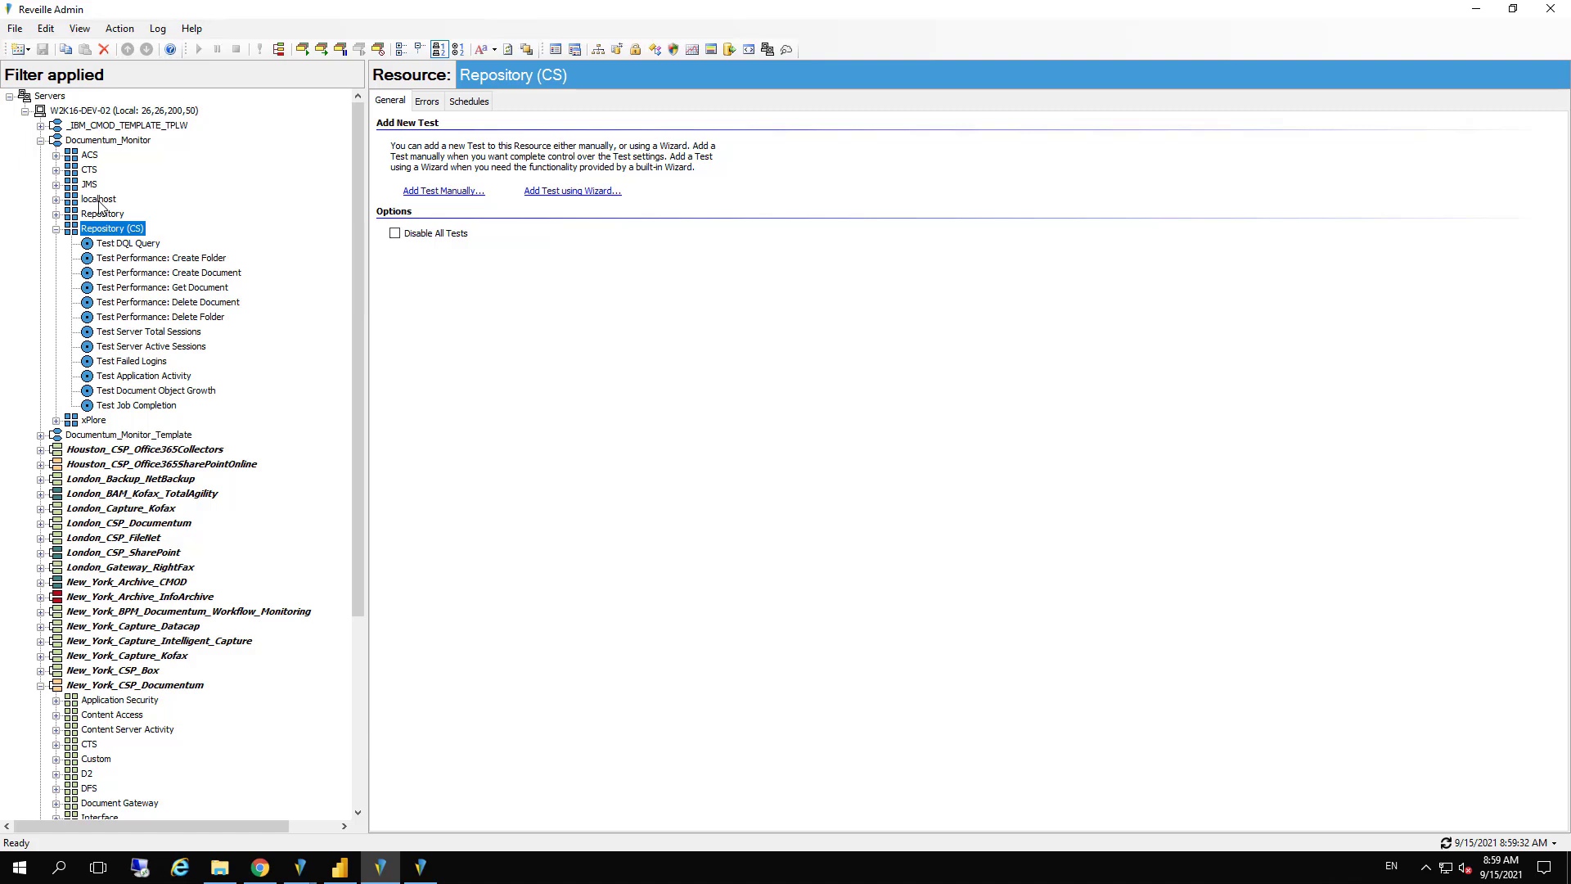
# Create a new monitor named Documentum_Monitor_2 from Documentum_Monitor_Template, keeping its existing parameters and group assignments
pyautogui.rightClick(140, 438)
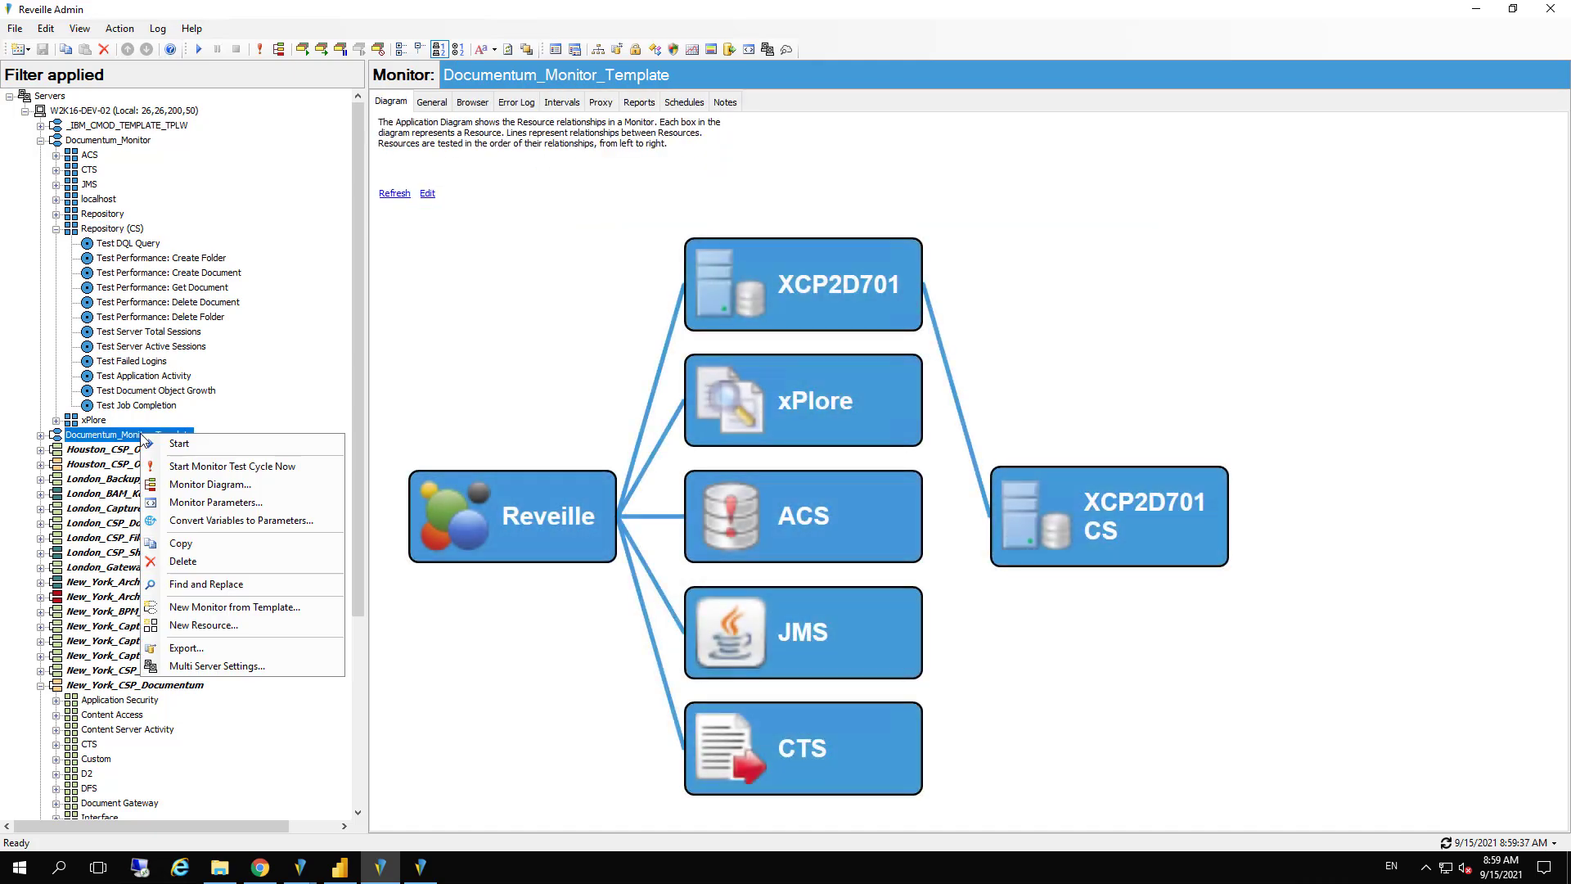
pyautogui.click(234, 607)
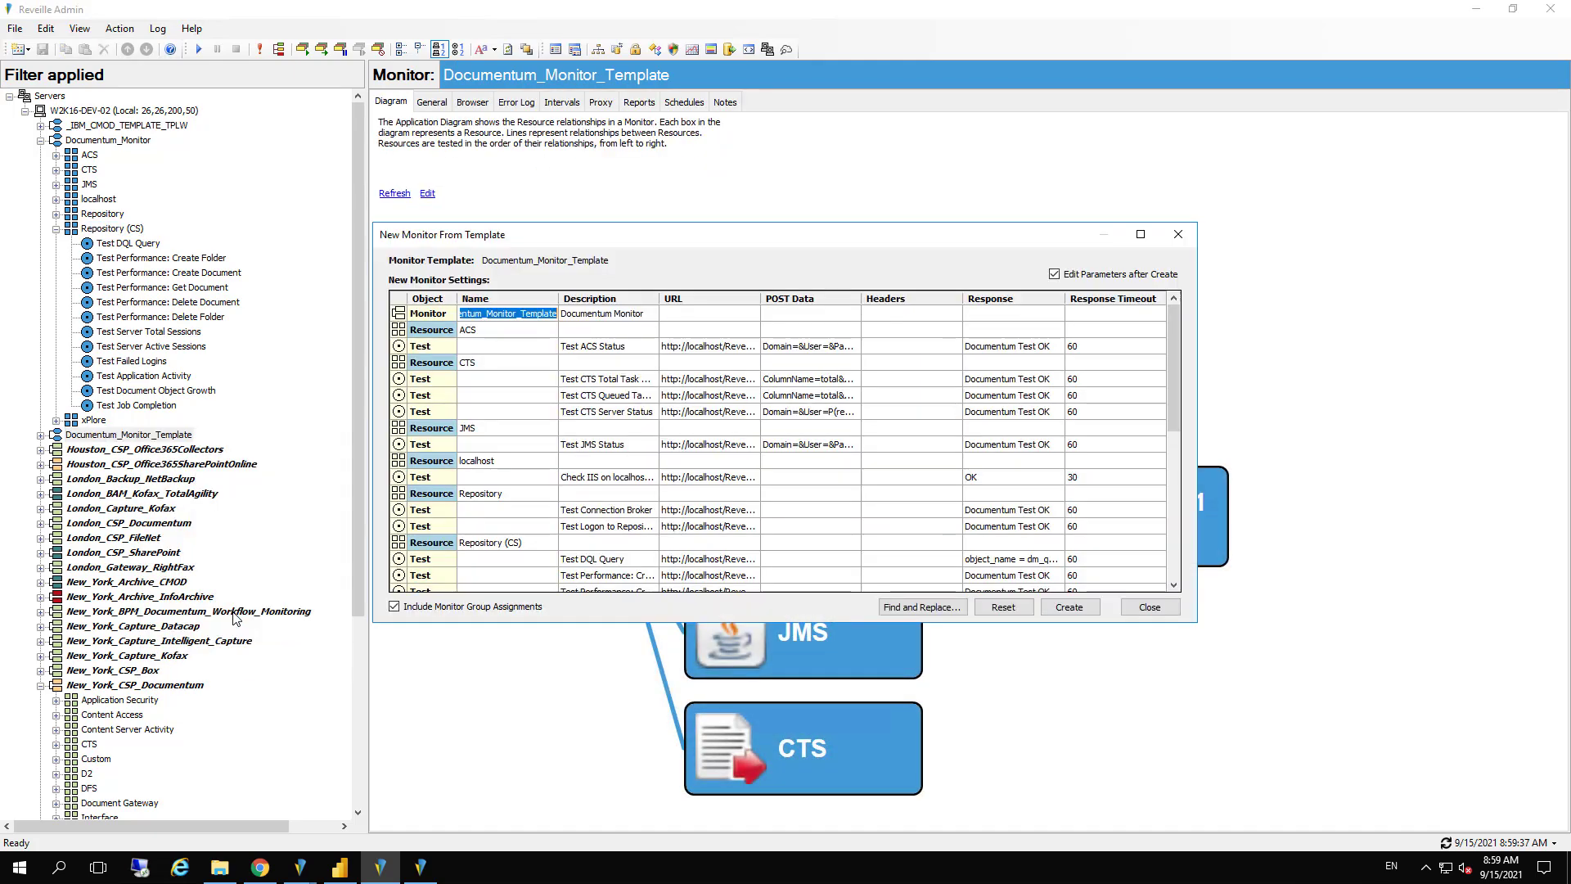
pyautogui.moveTo(522, 315); pyautogui.dragTo(610, 311)
pyautogui.write('2')
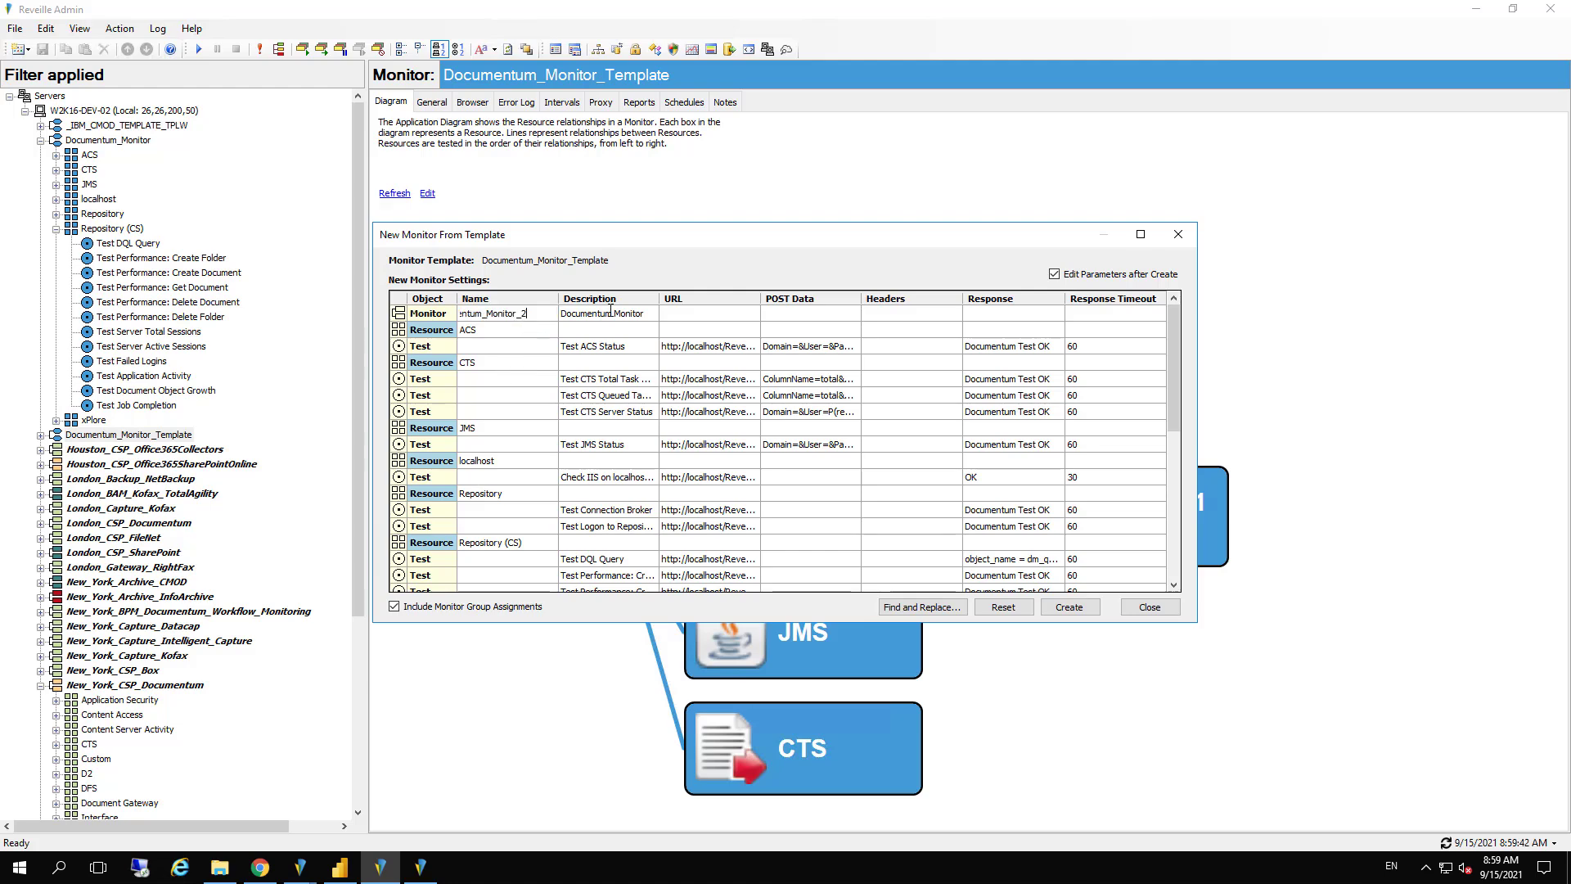
pyautogui.click(1069, 606)
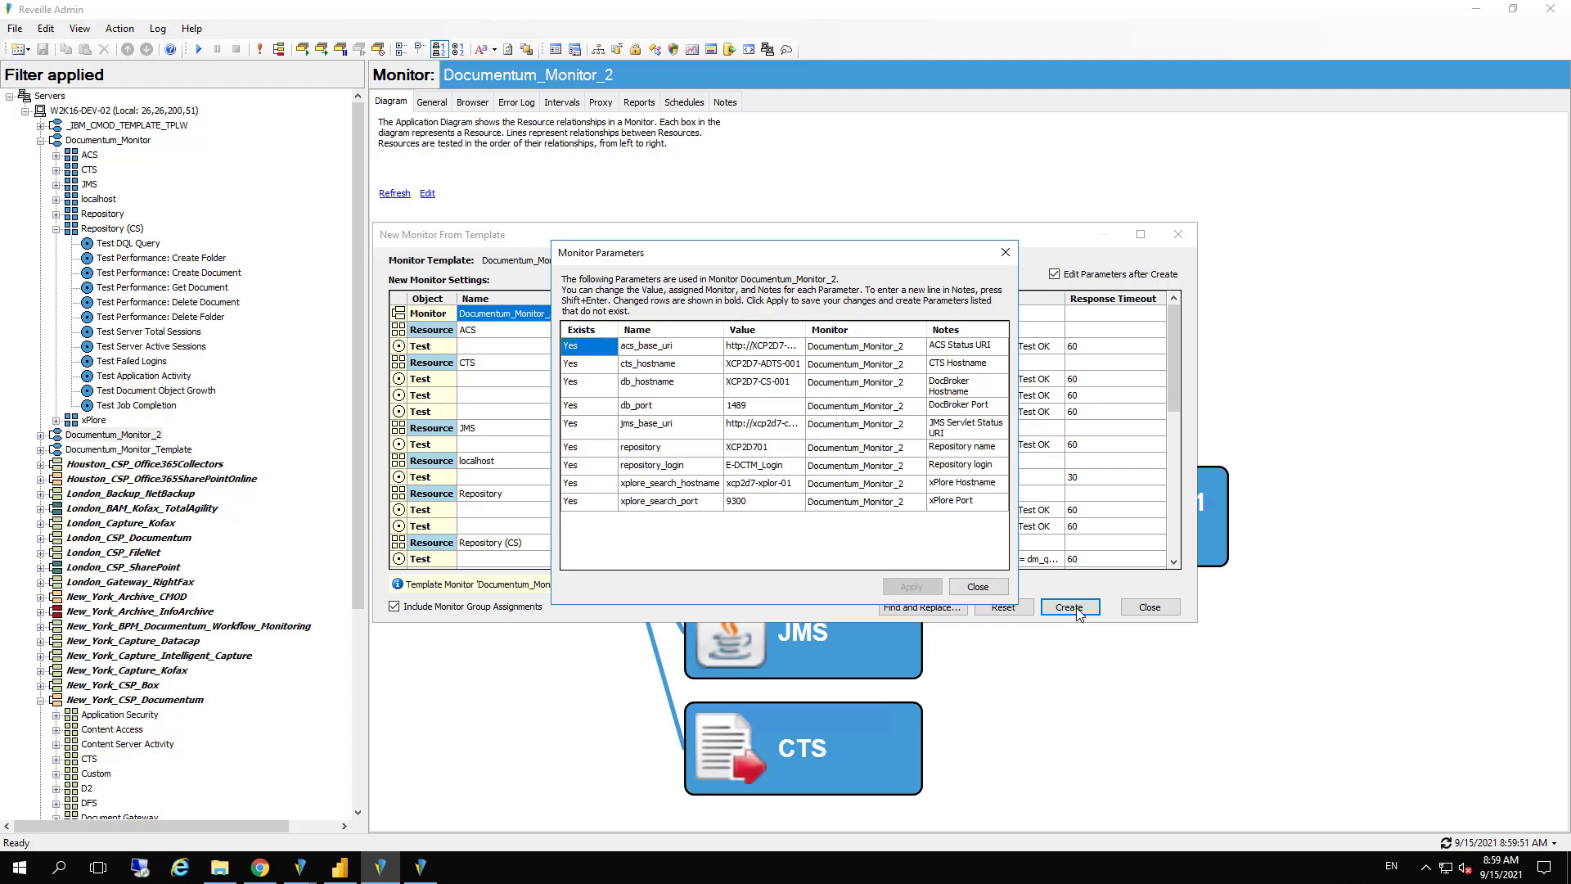
pyautogui.click(979, 587)
pyautogui.click(1149, 608)
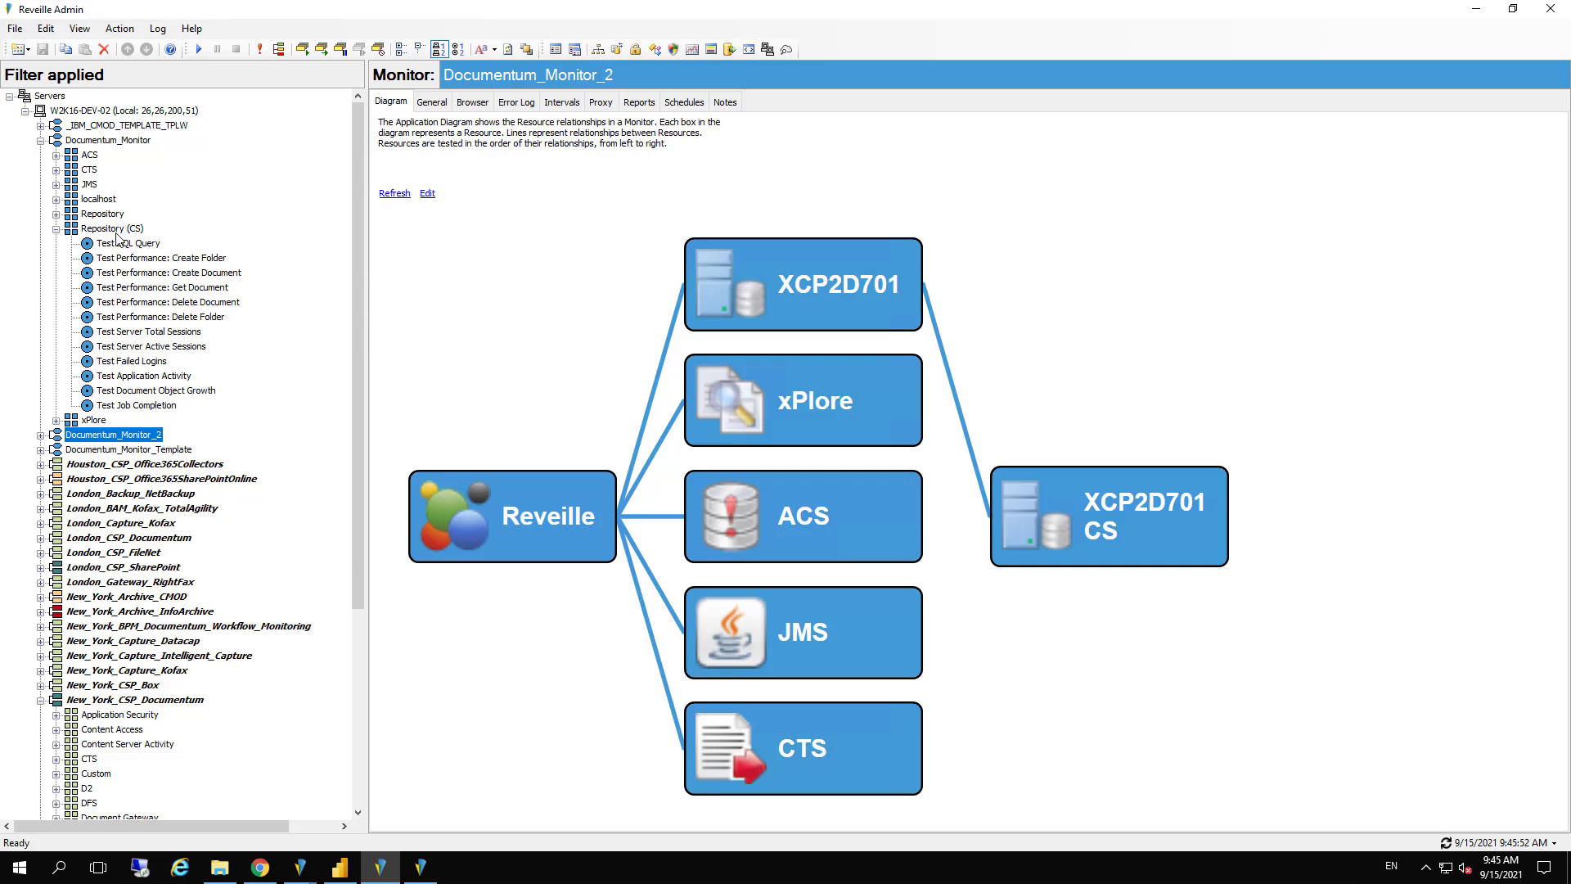
# Add a NewTest DQL Query test expecting object_name = dm_queue to Documentum_Monitor's Repository (CS), using the Documentum/xCP Wizard's Content Server component
pyautogui.click(117, 231)
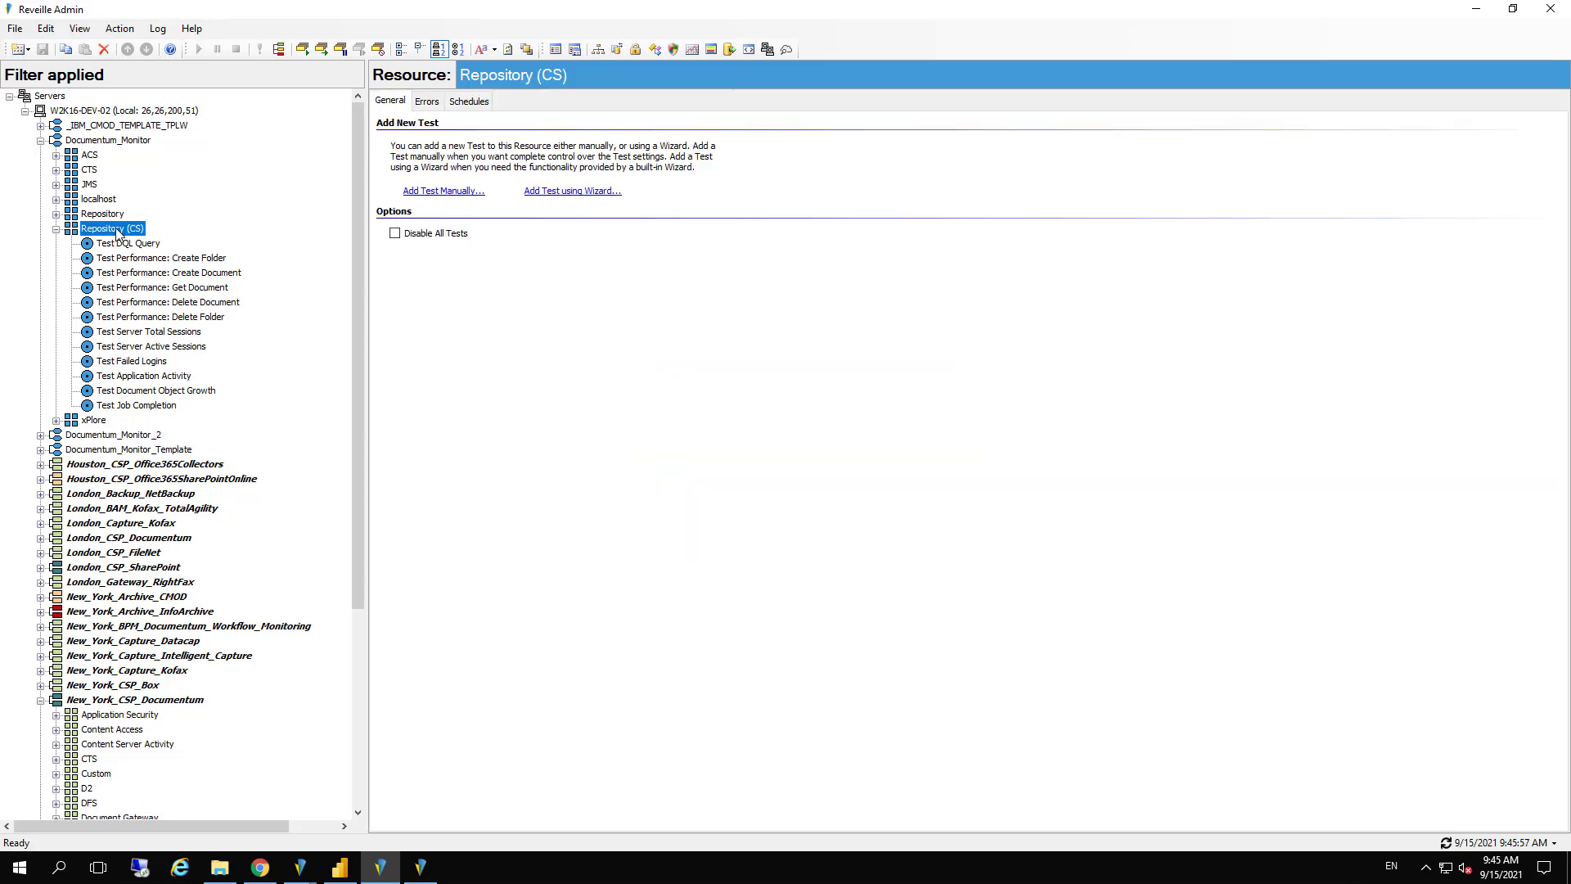
pyautogui.click(563, 192)
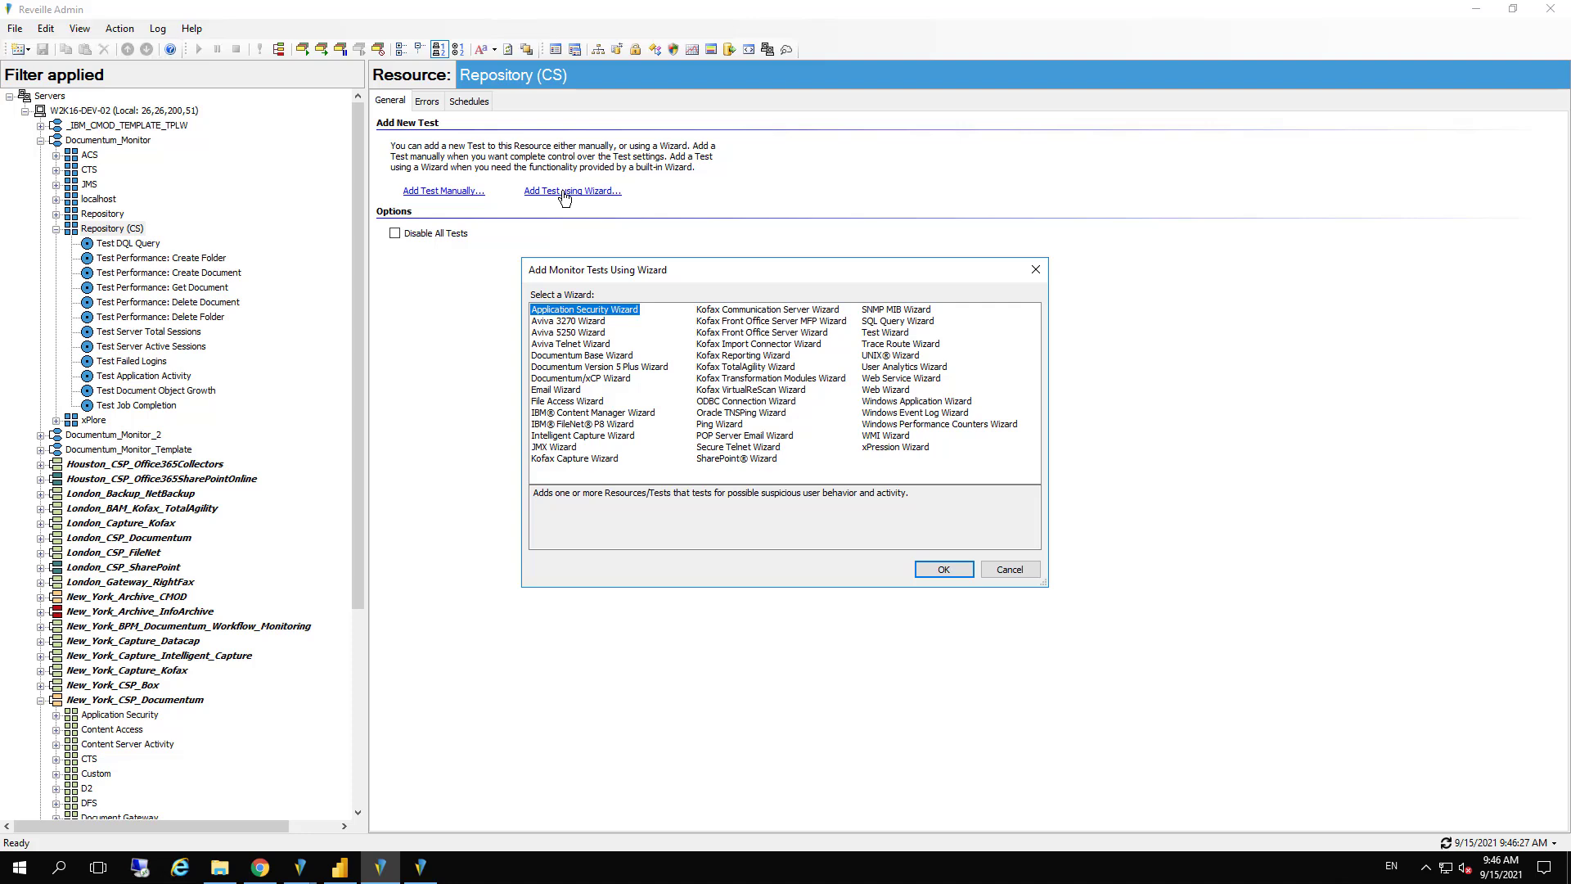
pyautogui.click(592, 379)
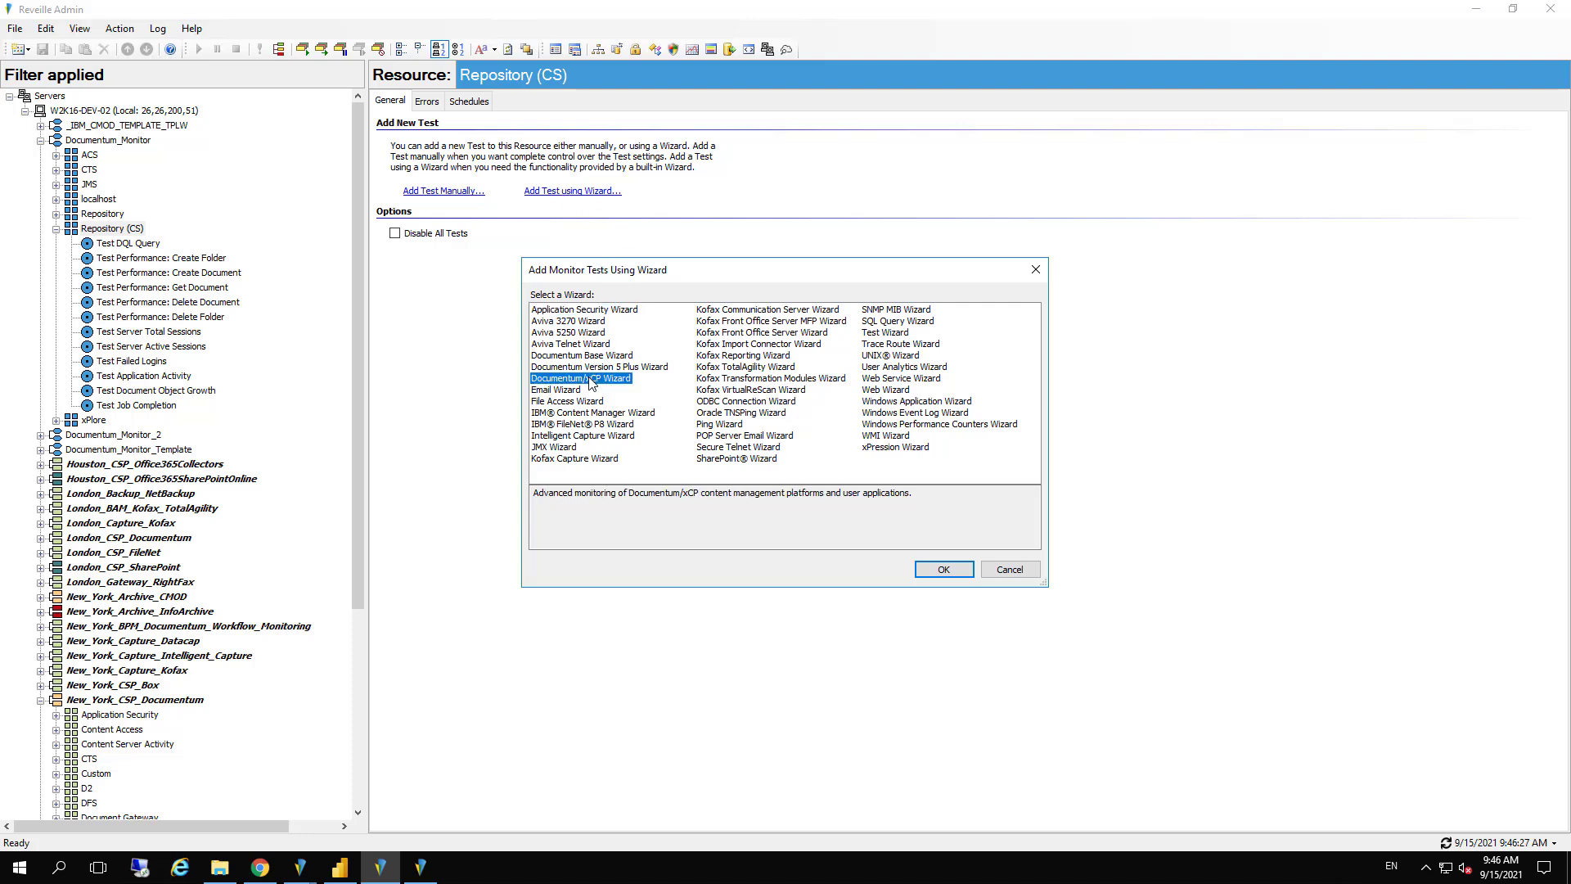
pyautogui.click(942, 569)
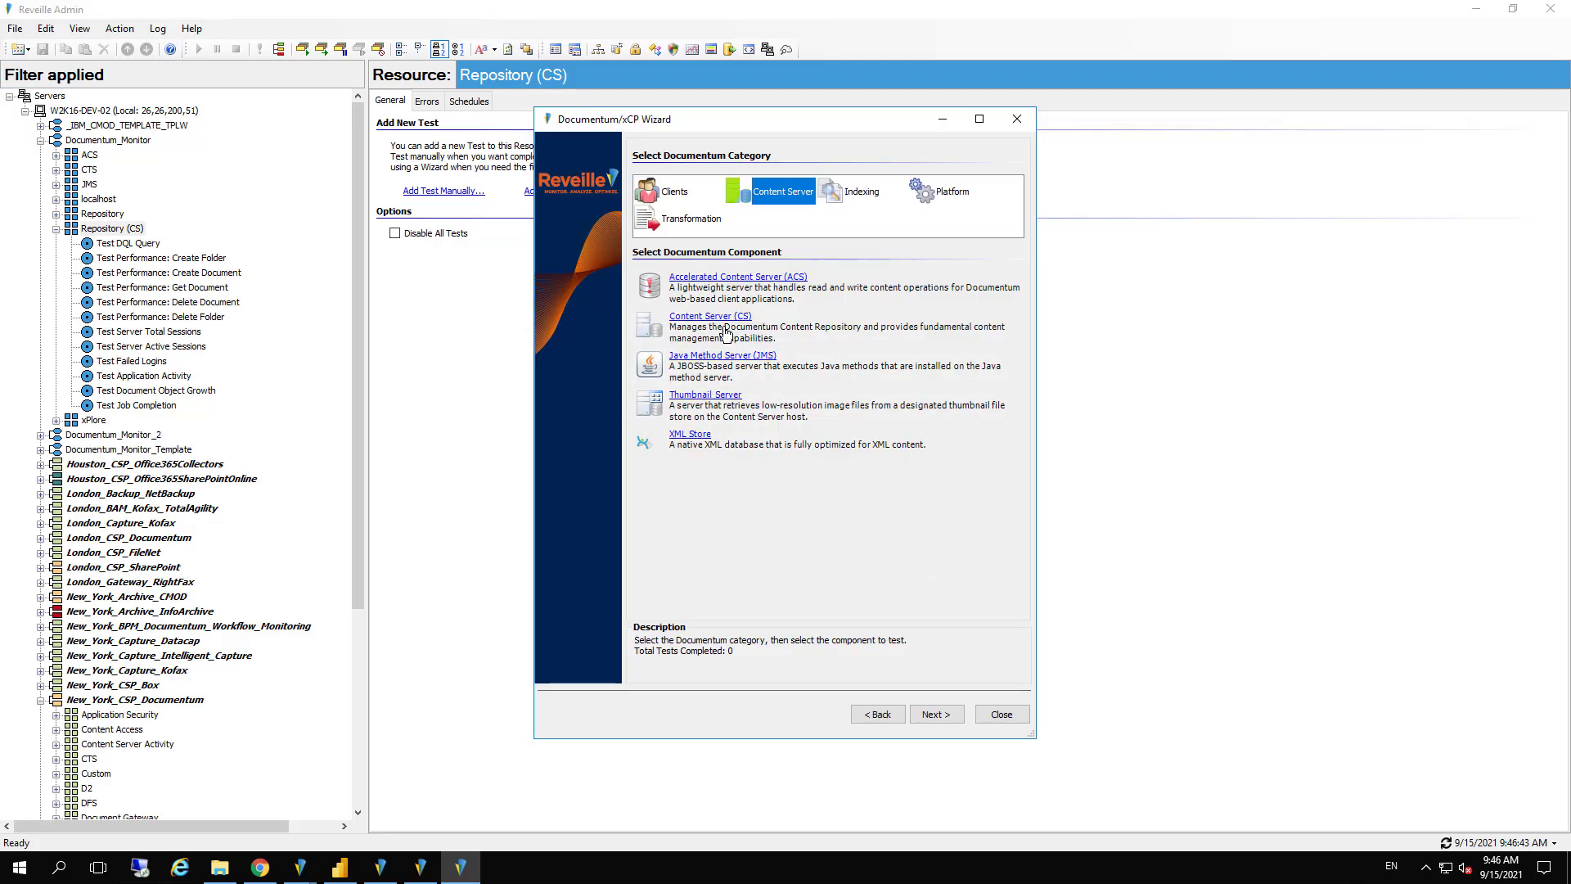
pyautogui.click(713, 319)
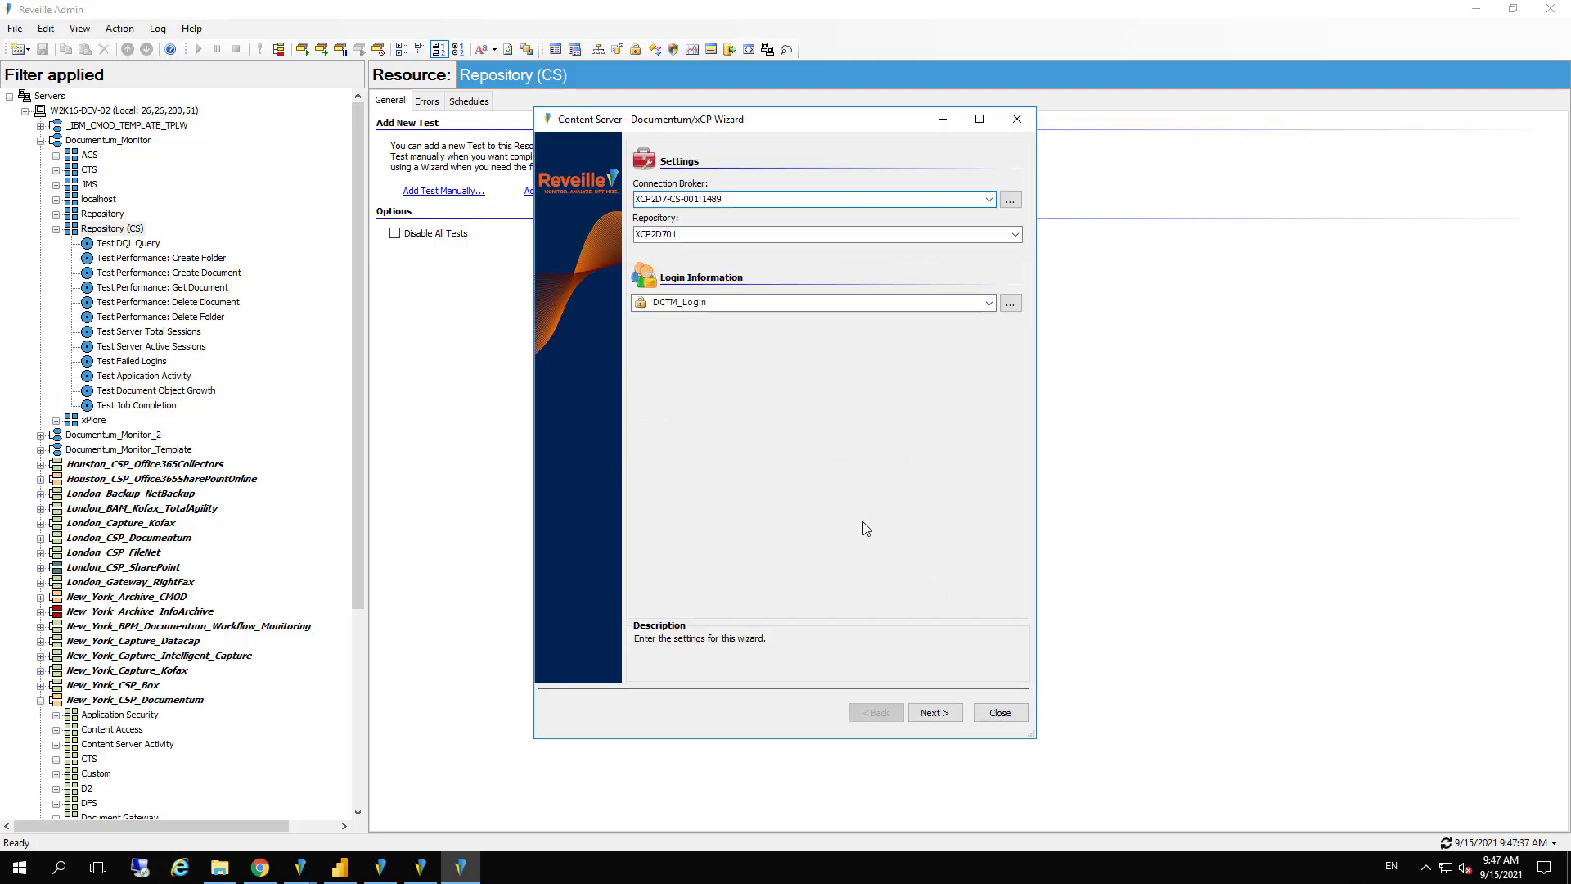
pyautogui.click(930, 717)
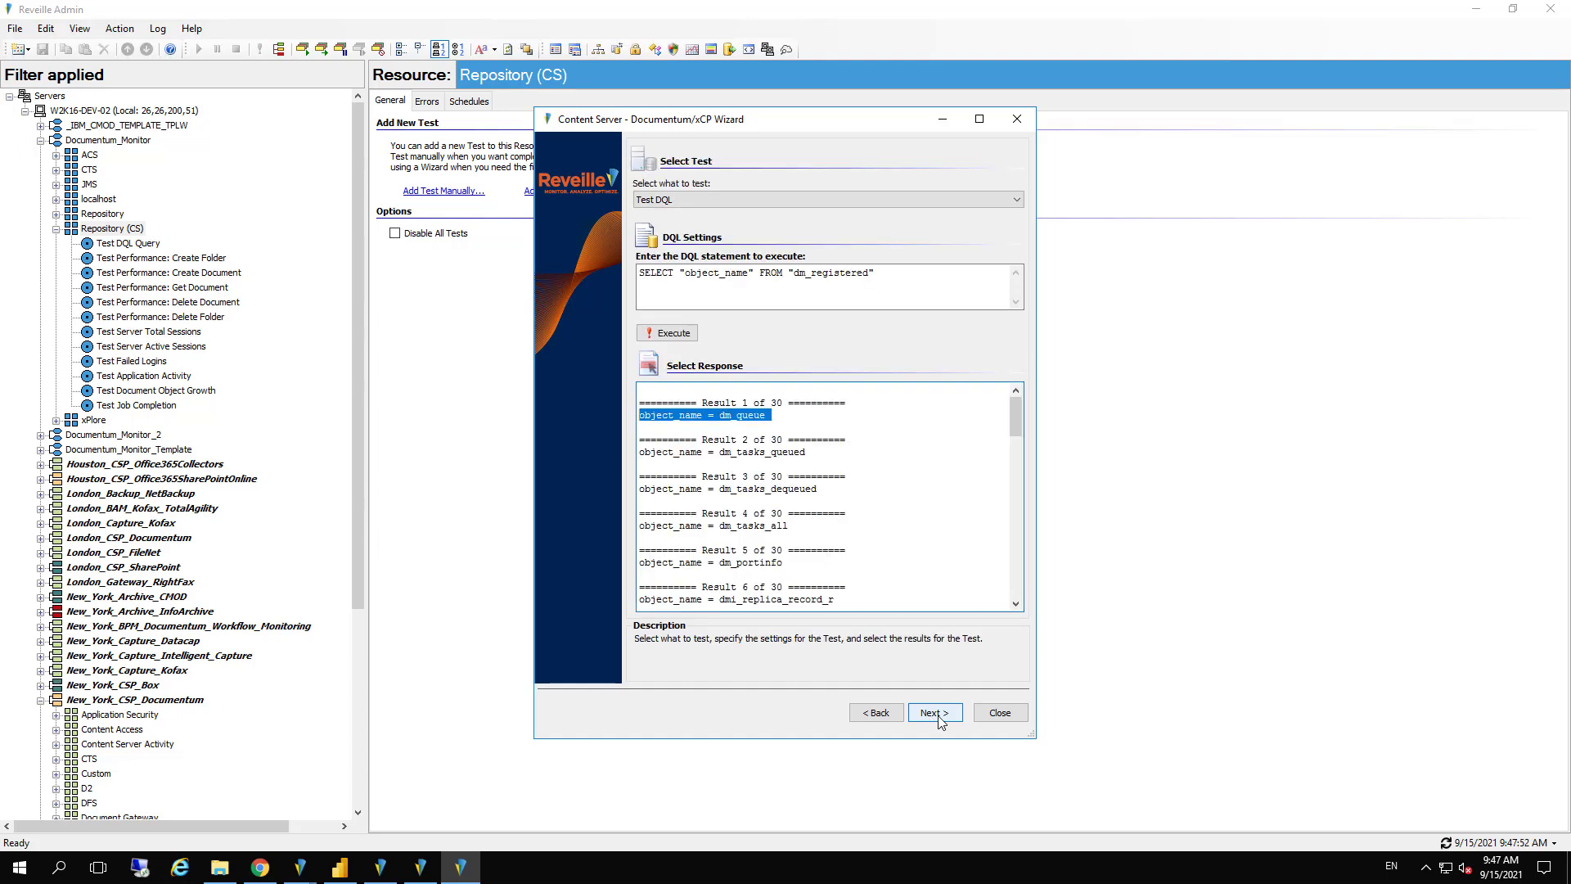
pyautogui.click(935, 717)
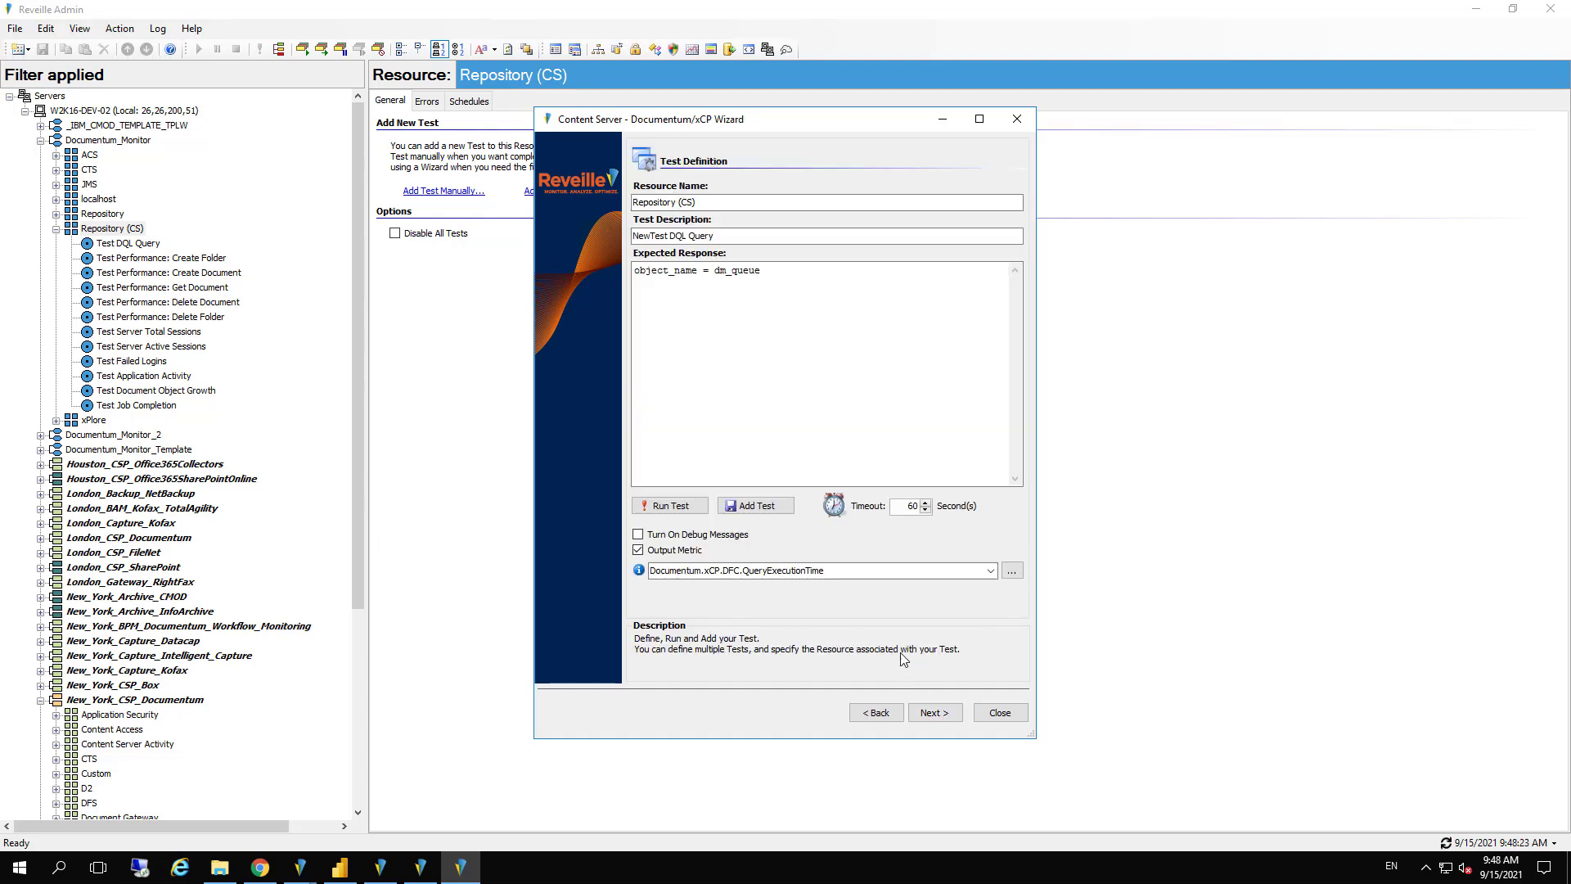
pyautogui.click(750, 508)
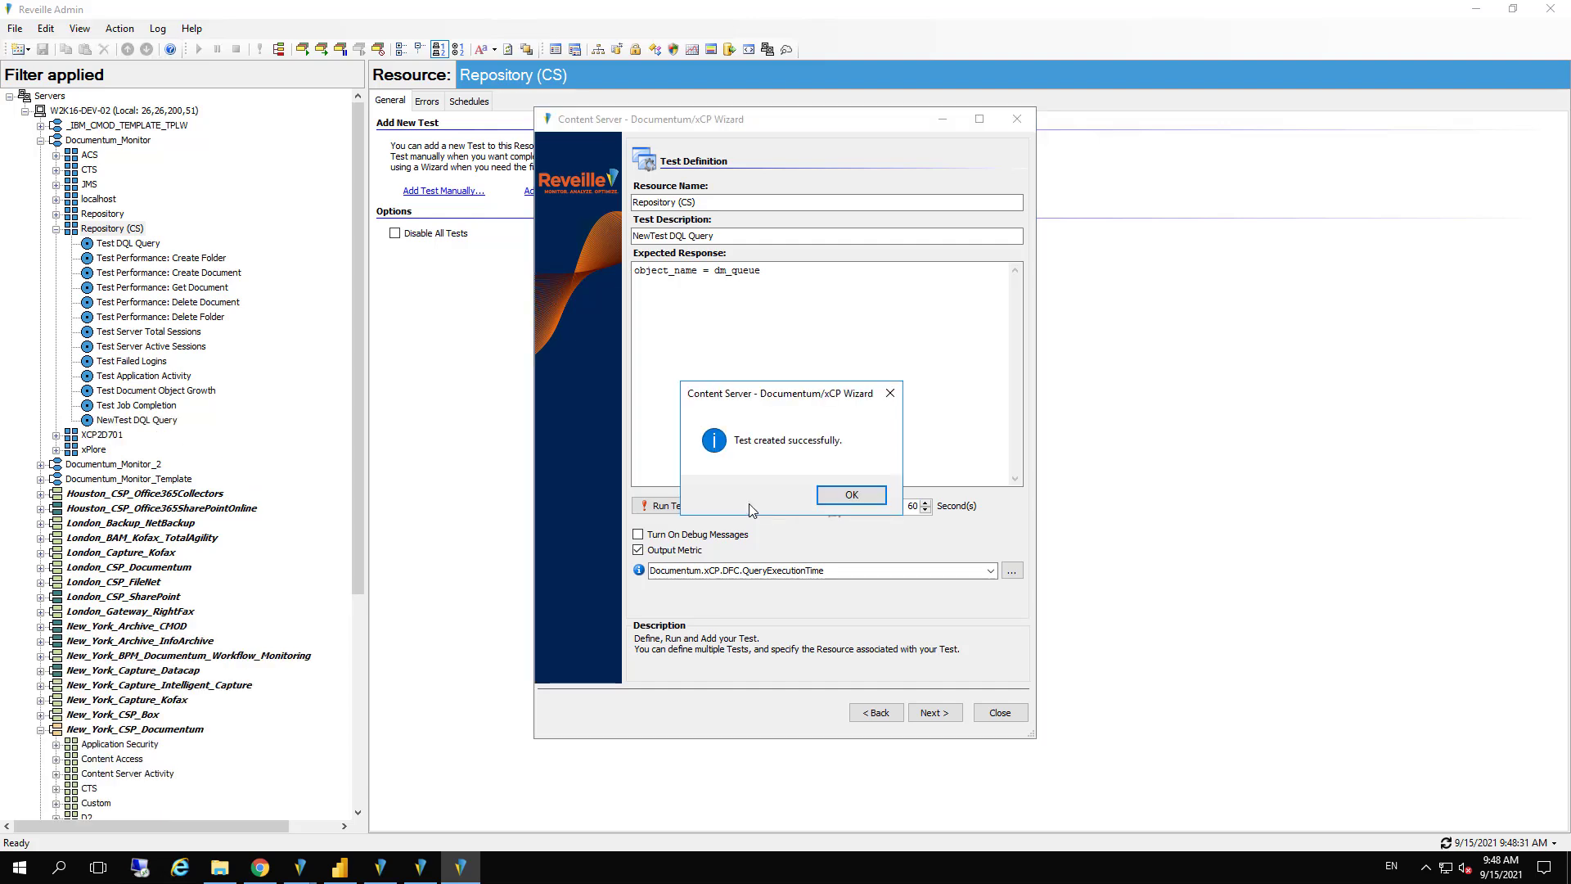
pyautogui.click(843, 495)
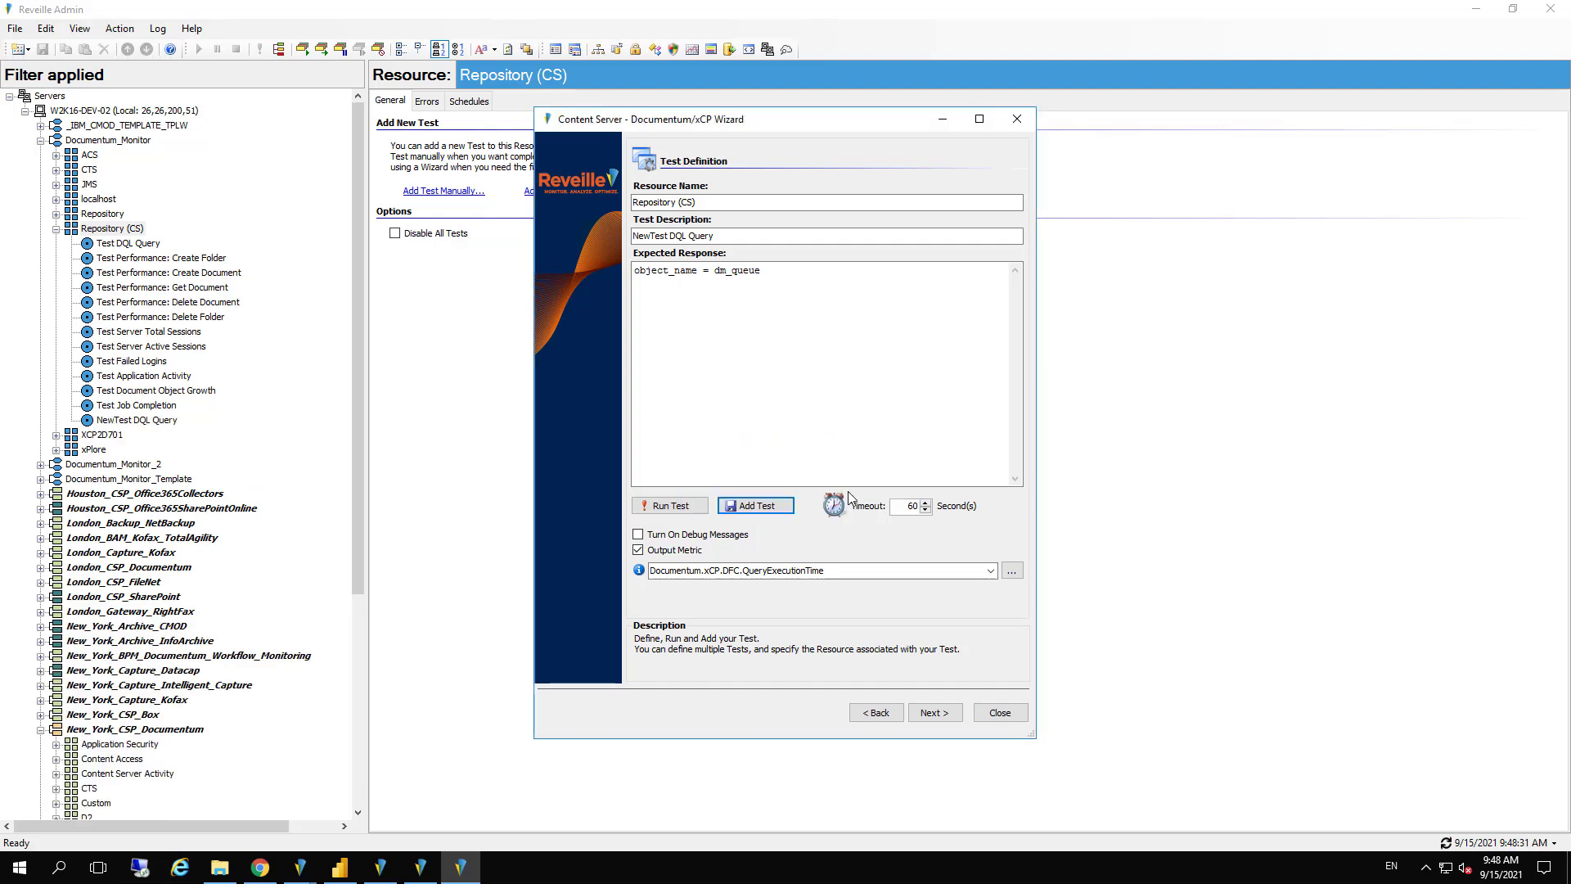
# Open the NewTest DQL Query test's configuration and review the evaluations of its Documentum.xCP.DFC.QueryExecutionTime metric
pyautogui.click(148, 422)
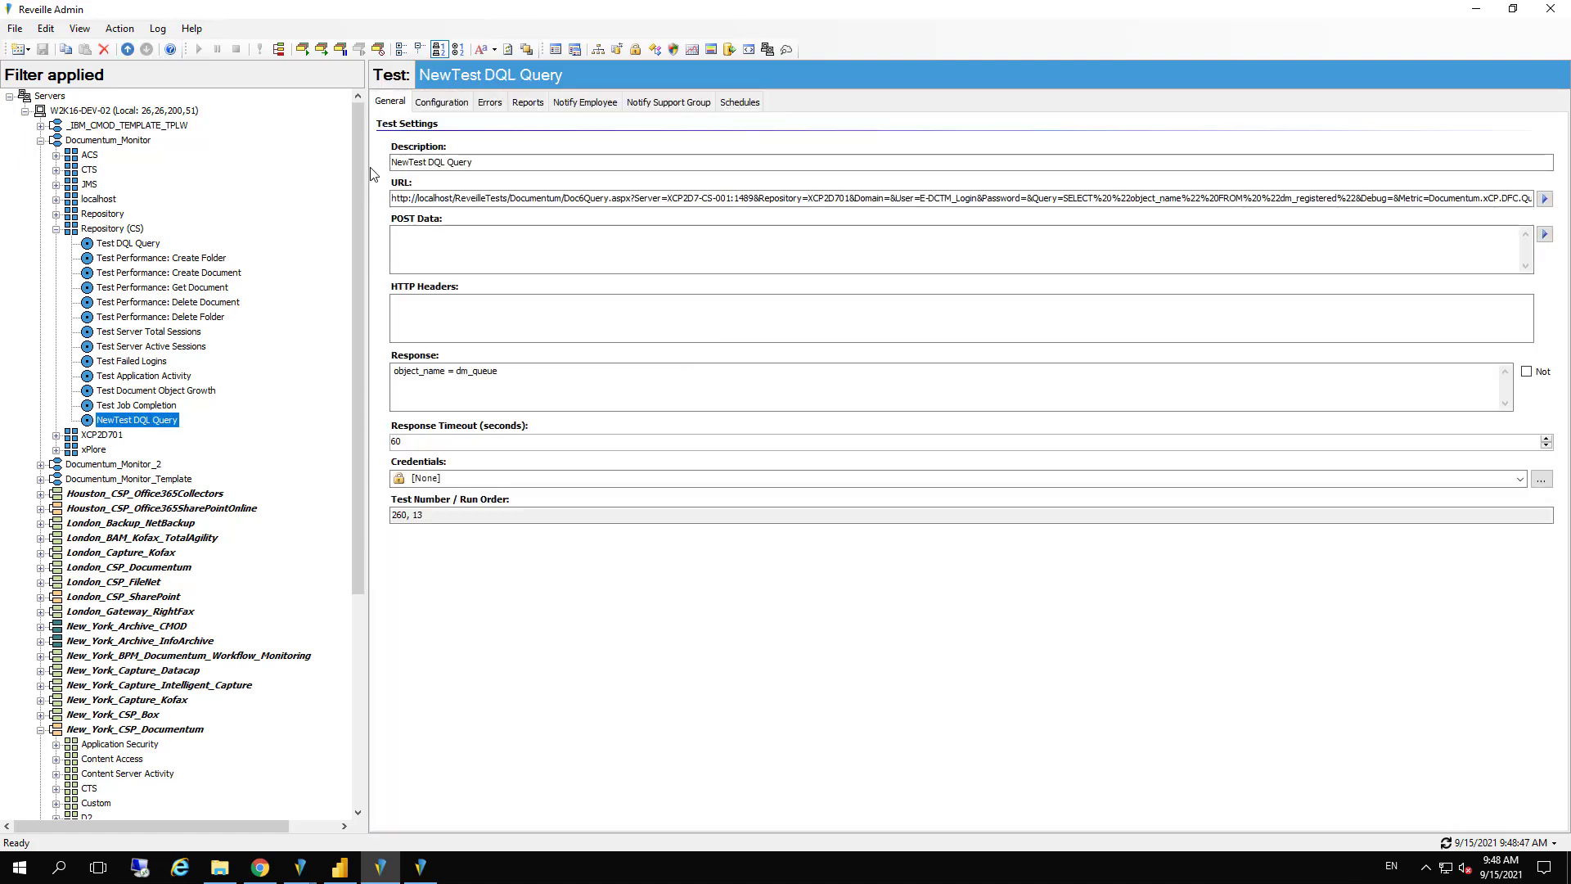
pyautogui.click(452, 103)
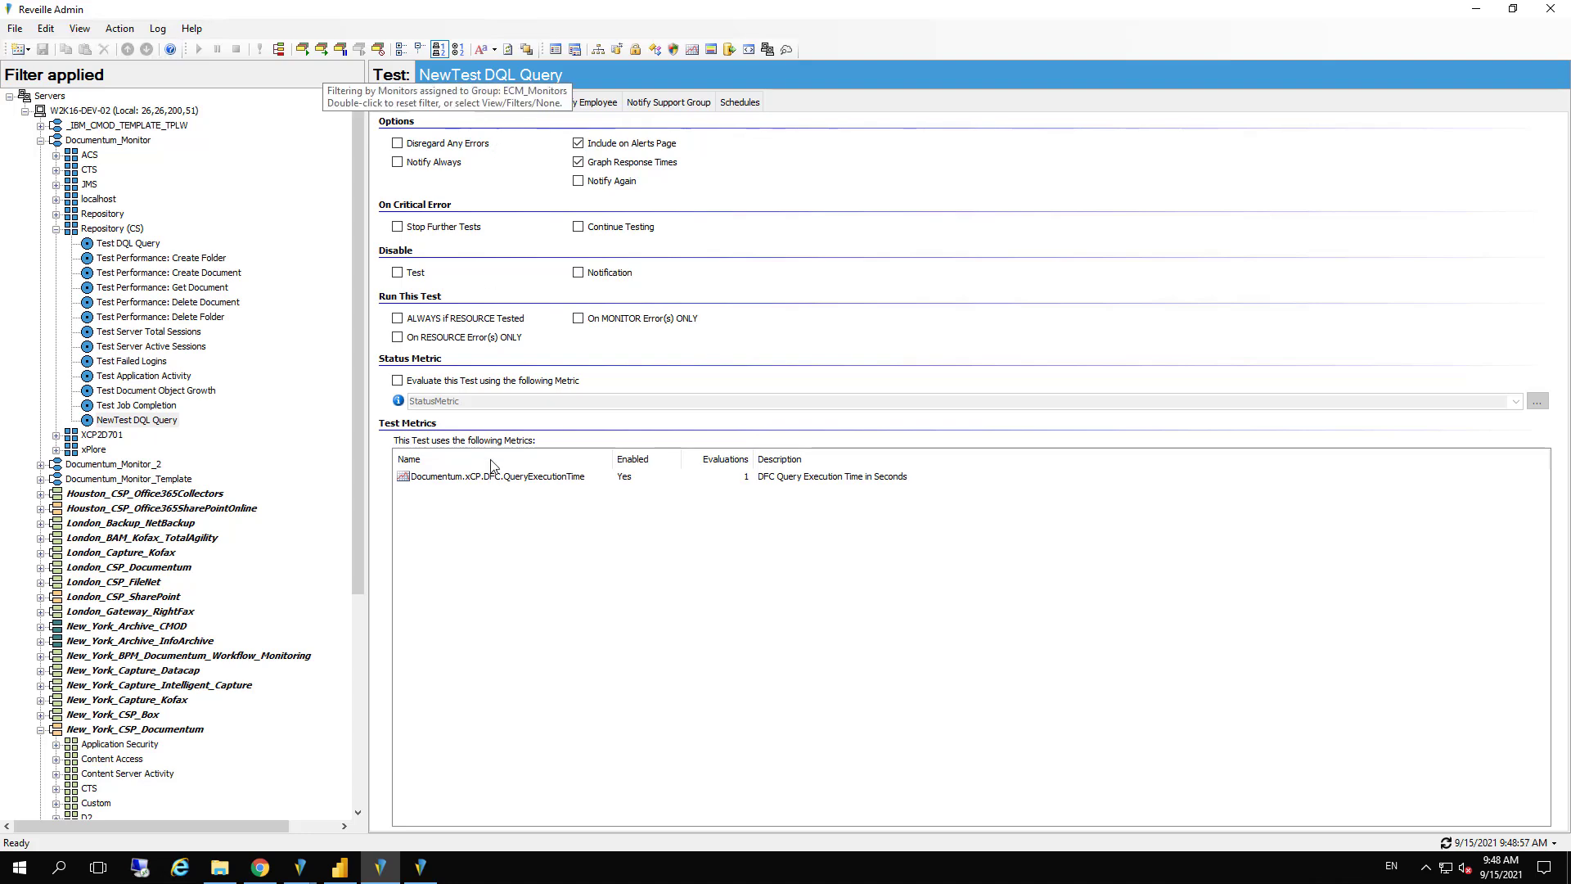
pyautogui.click(492, 482)
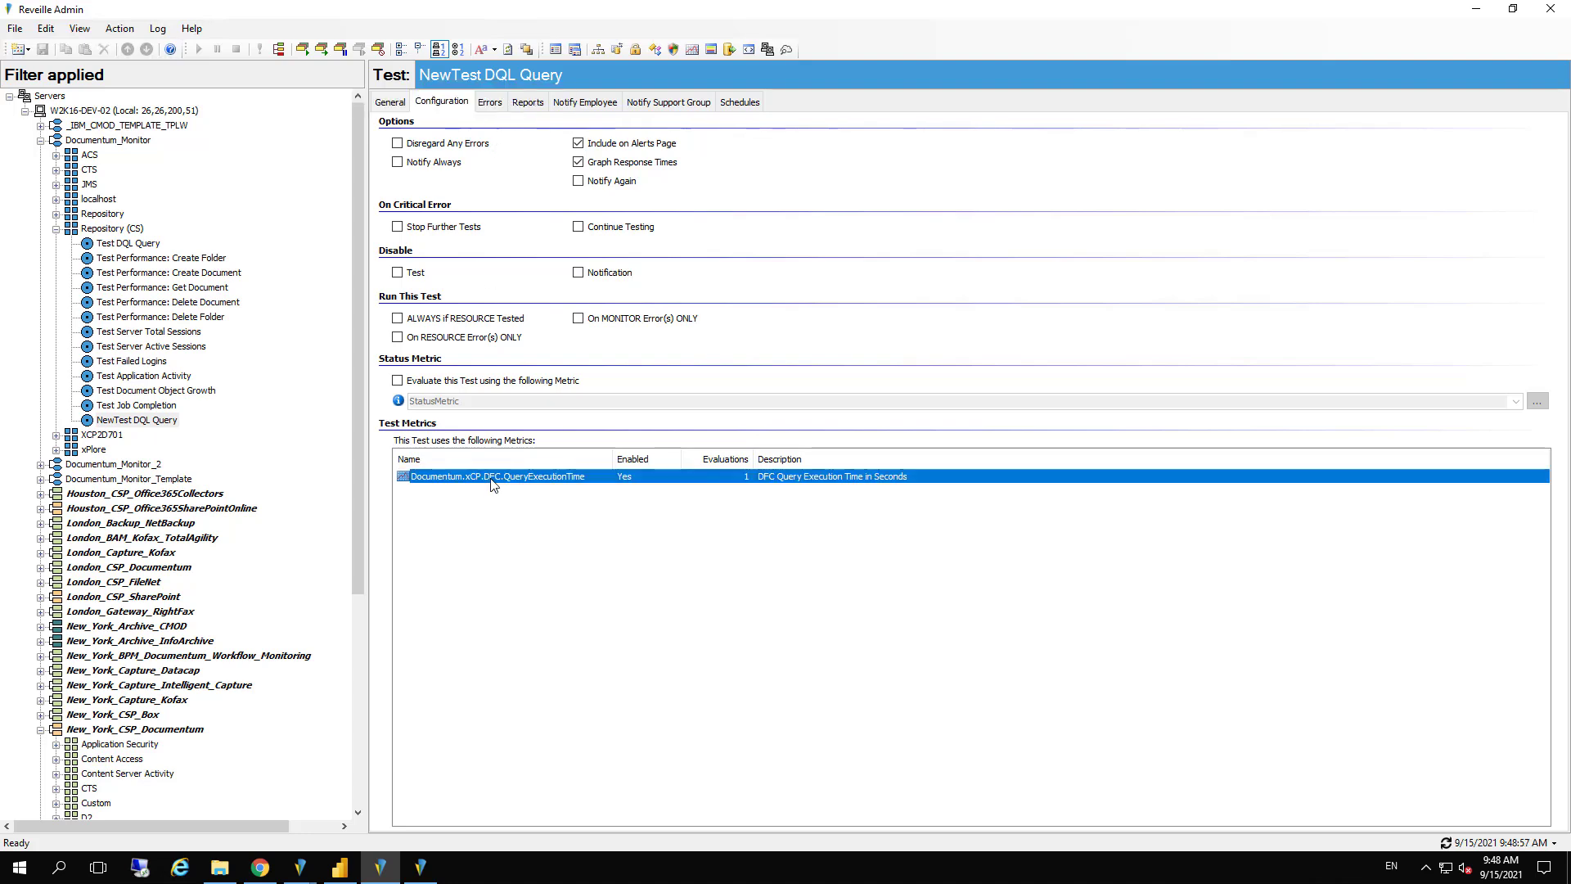
pyautogui.doubleClick(492, 482)
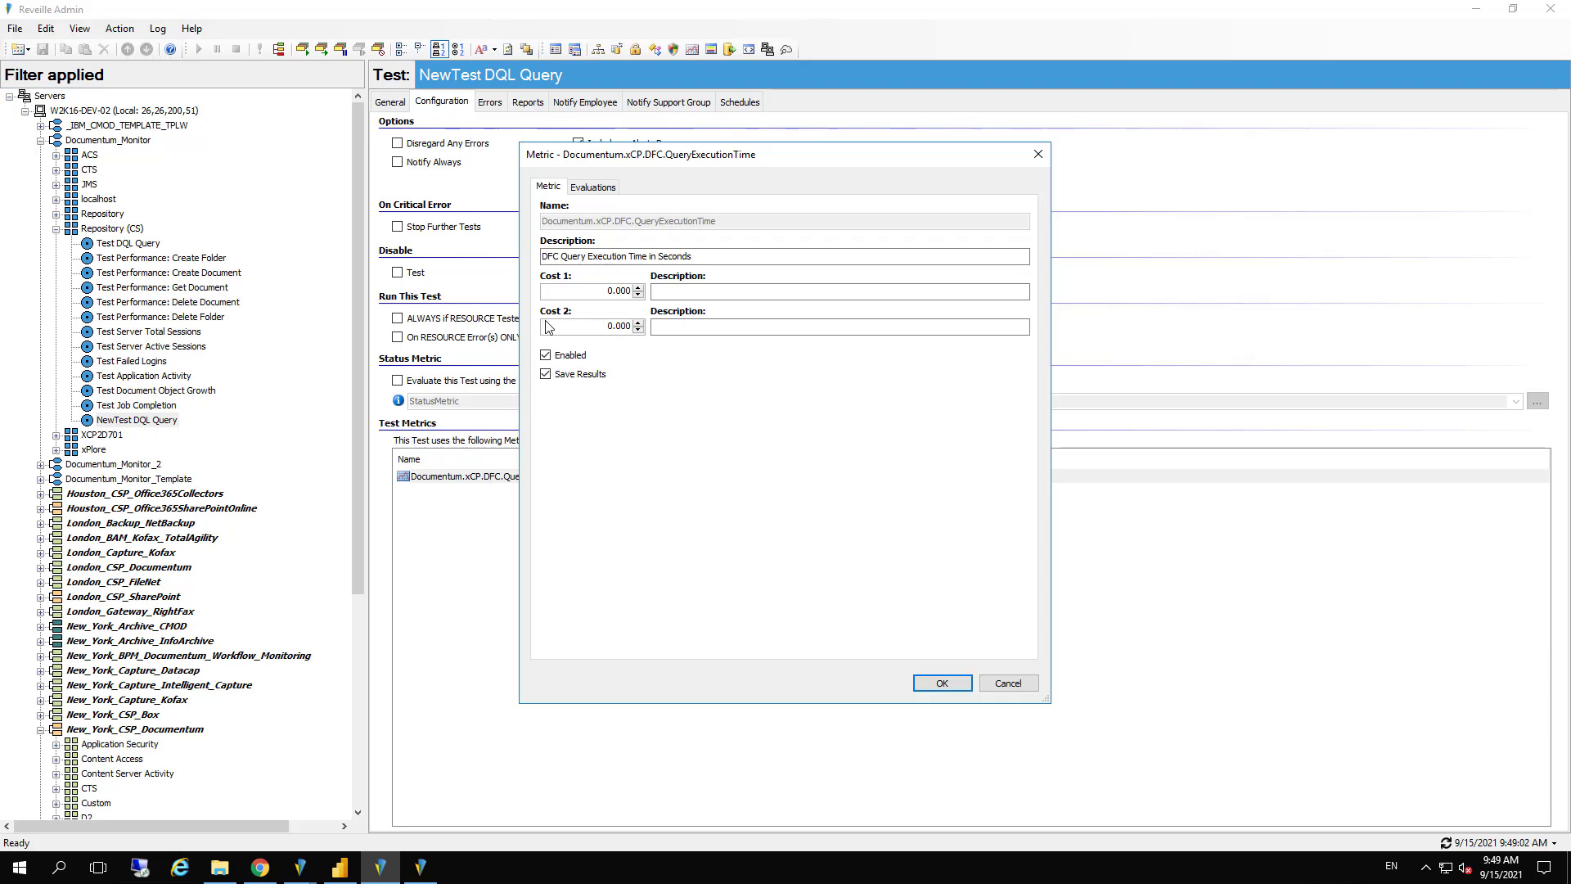
pyautogui.click(590, 189)
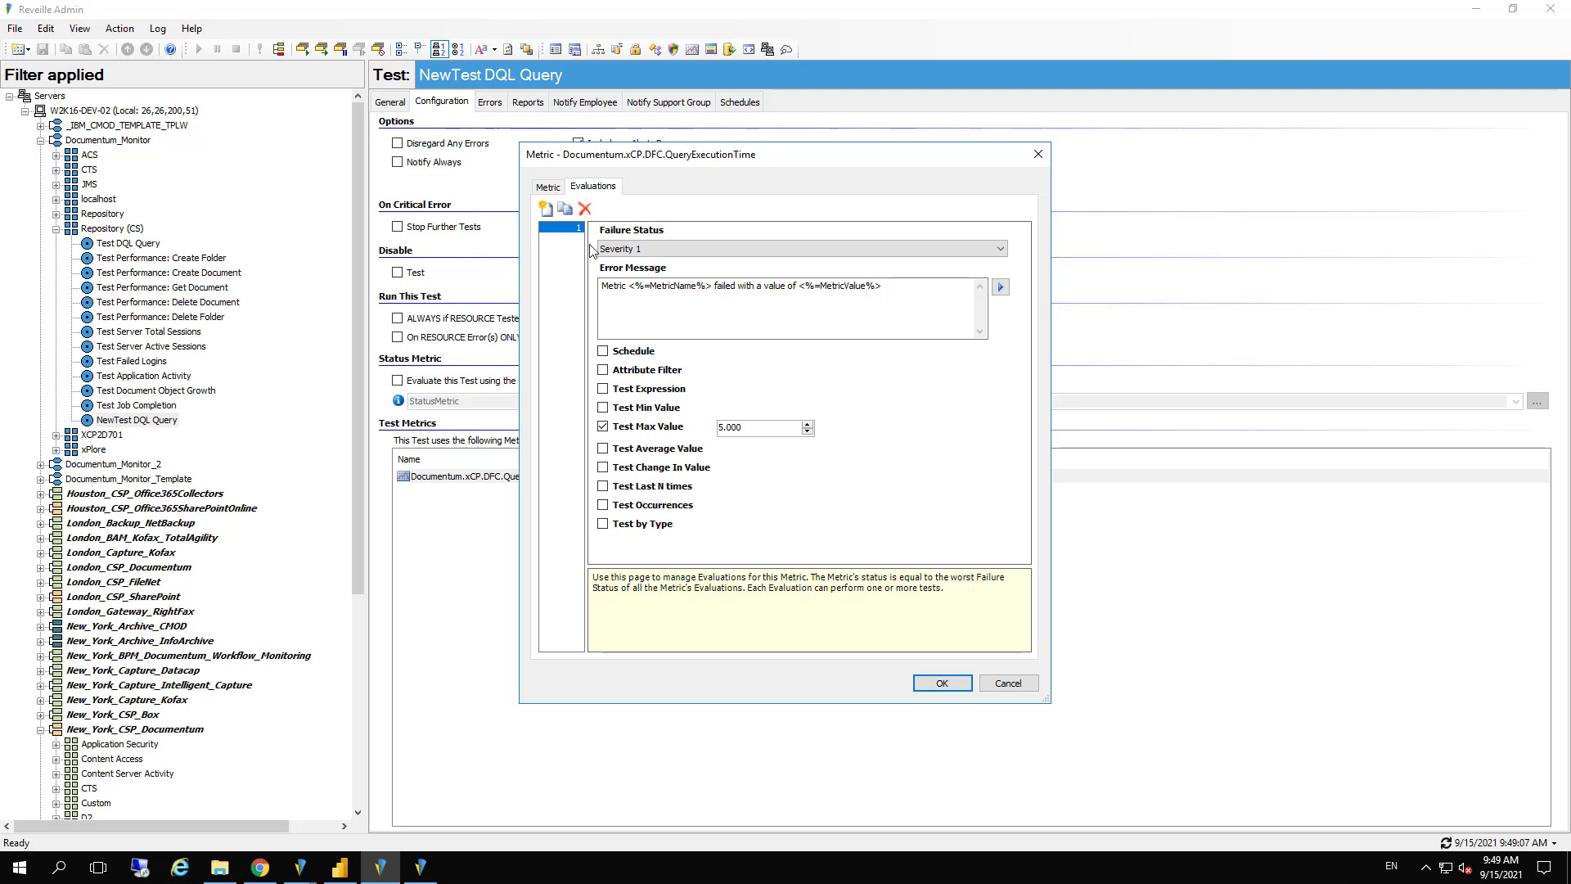
# Enable a schedule for the metric's evaluation, look through the available schedules, and discard the changes
pyautogui.click(603, 352)
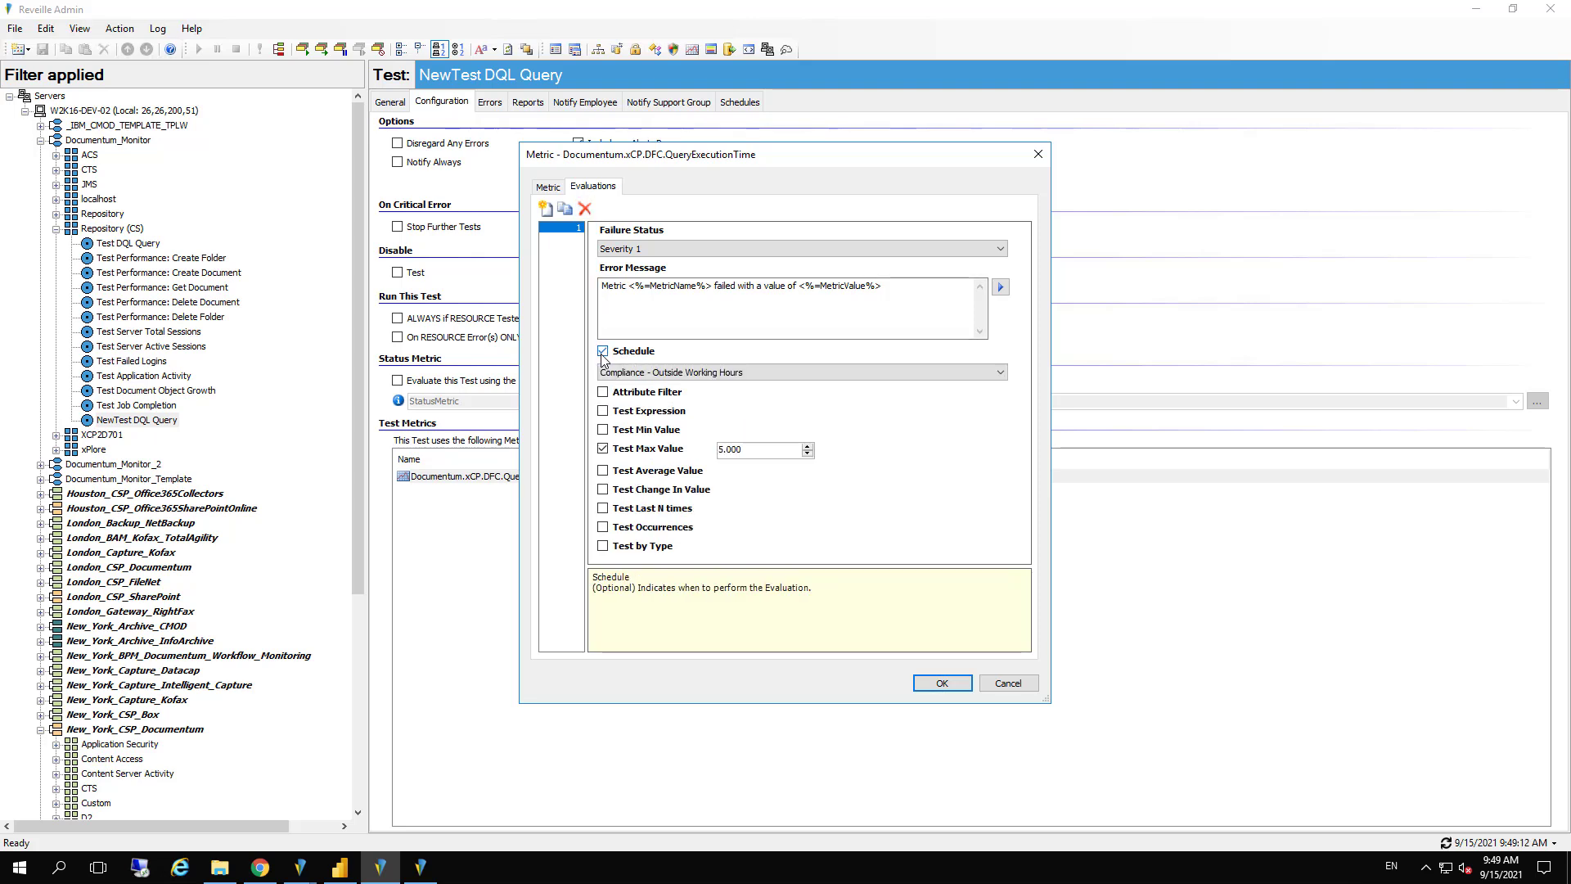
pyautogui.click(640, 373)
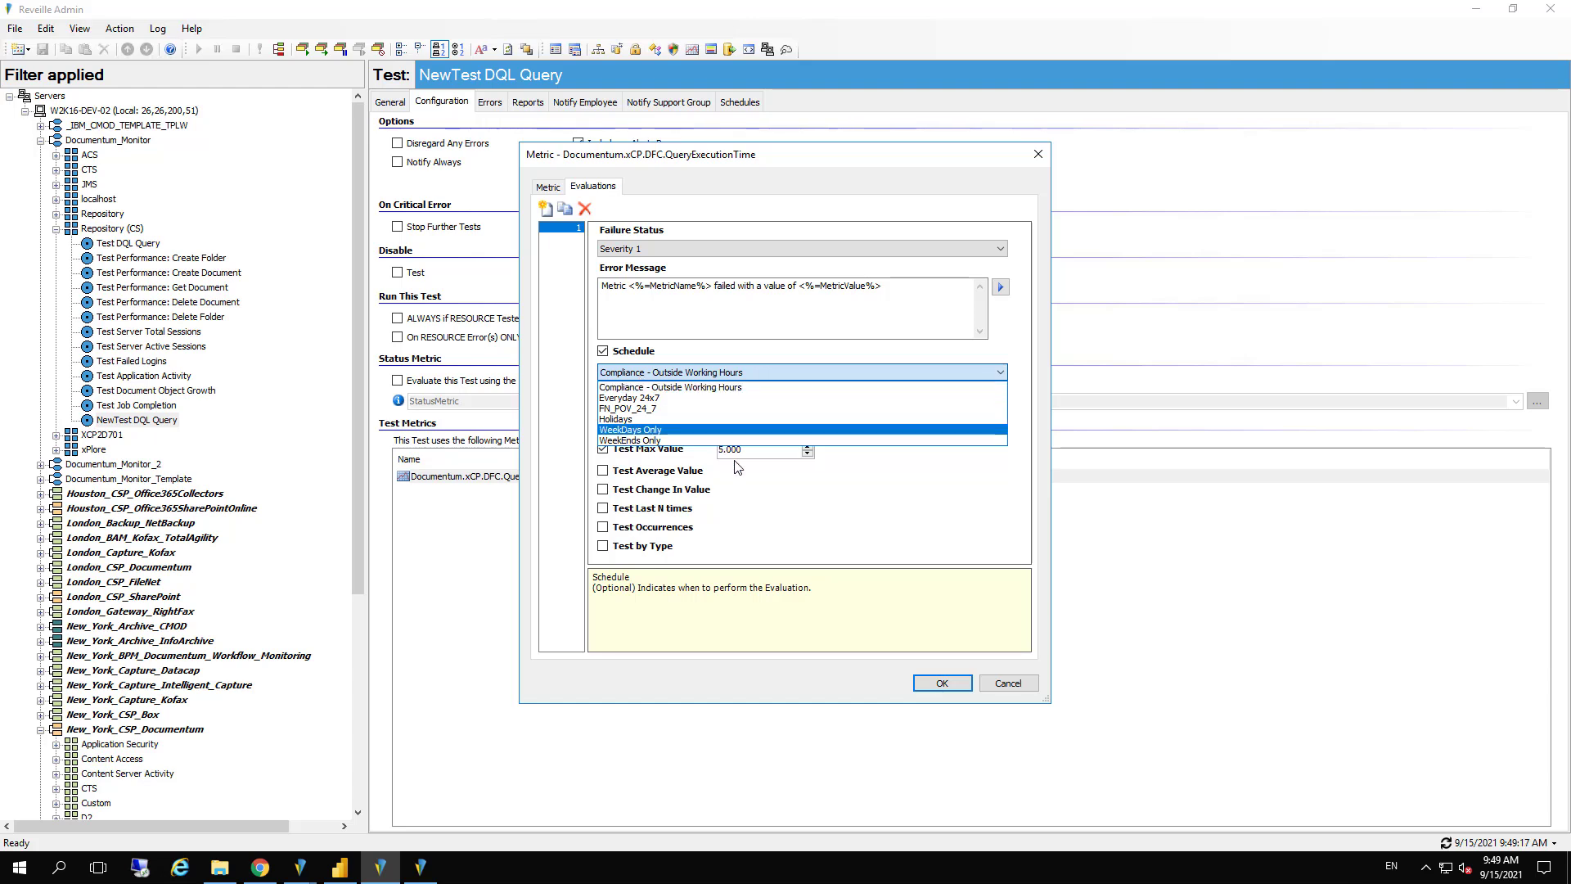
pyautogui.click(1015, 686)
pyautogui.click(1014, 686)
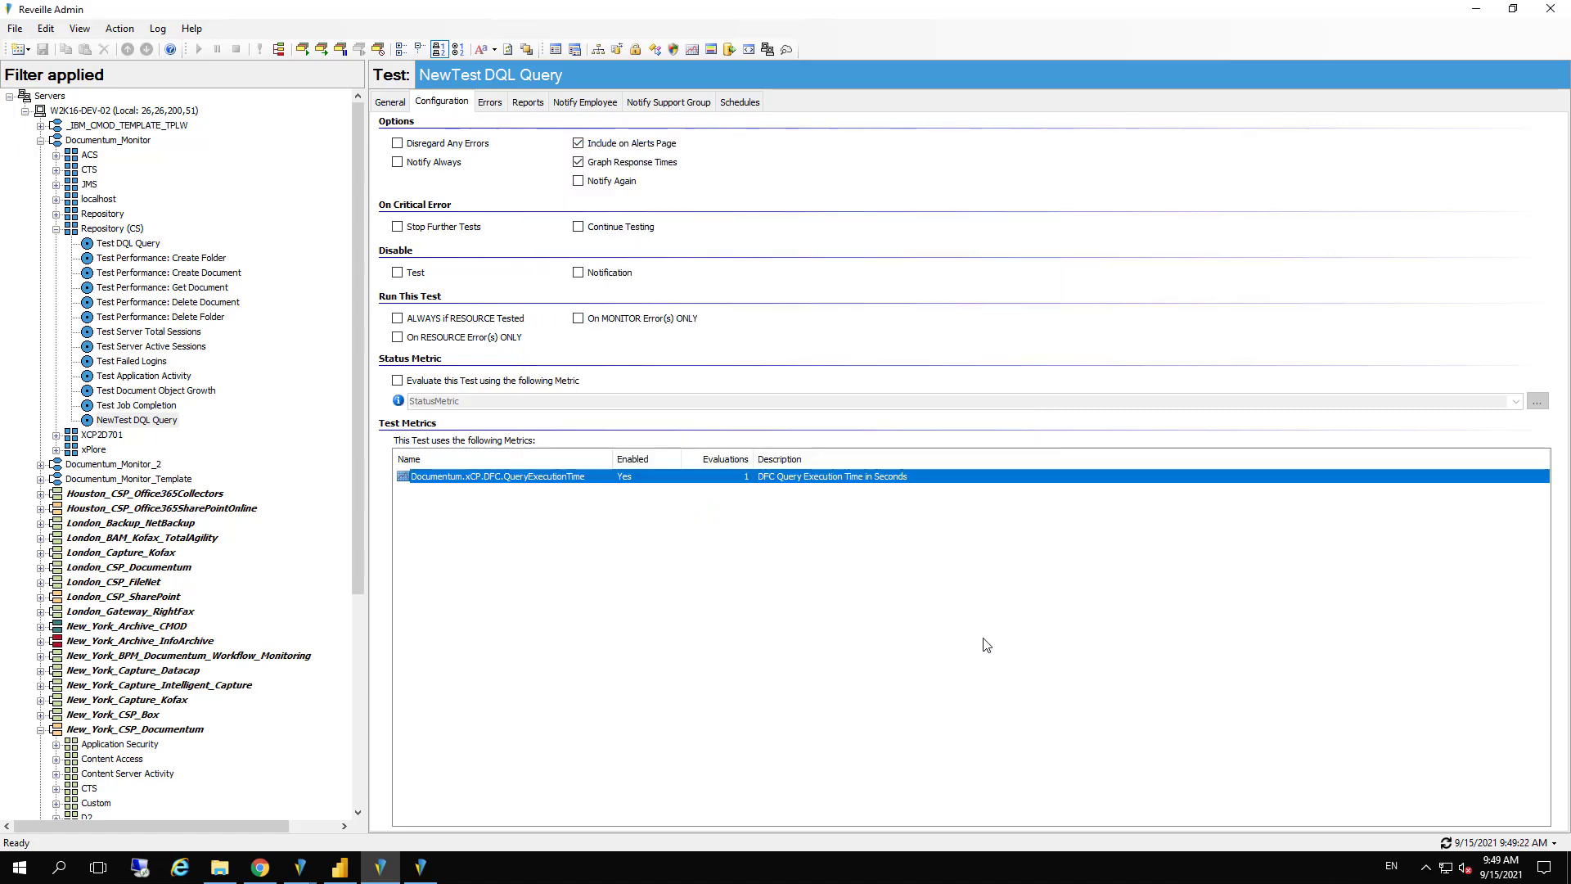
# Review the monitor parameters and their values in the Parameter Store and close it
pyautogui.click(750, 49)
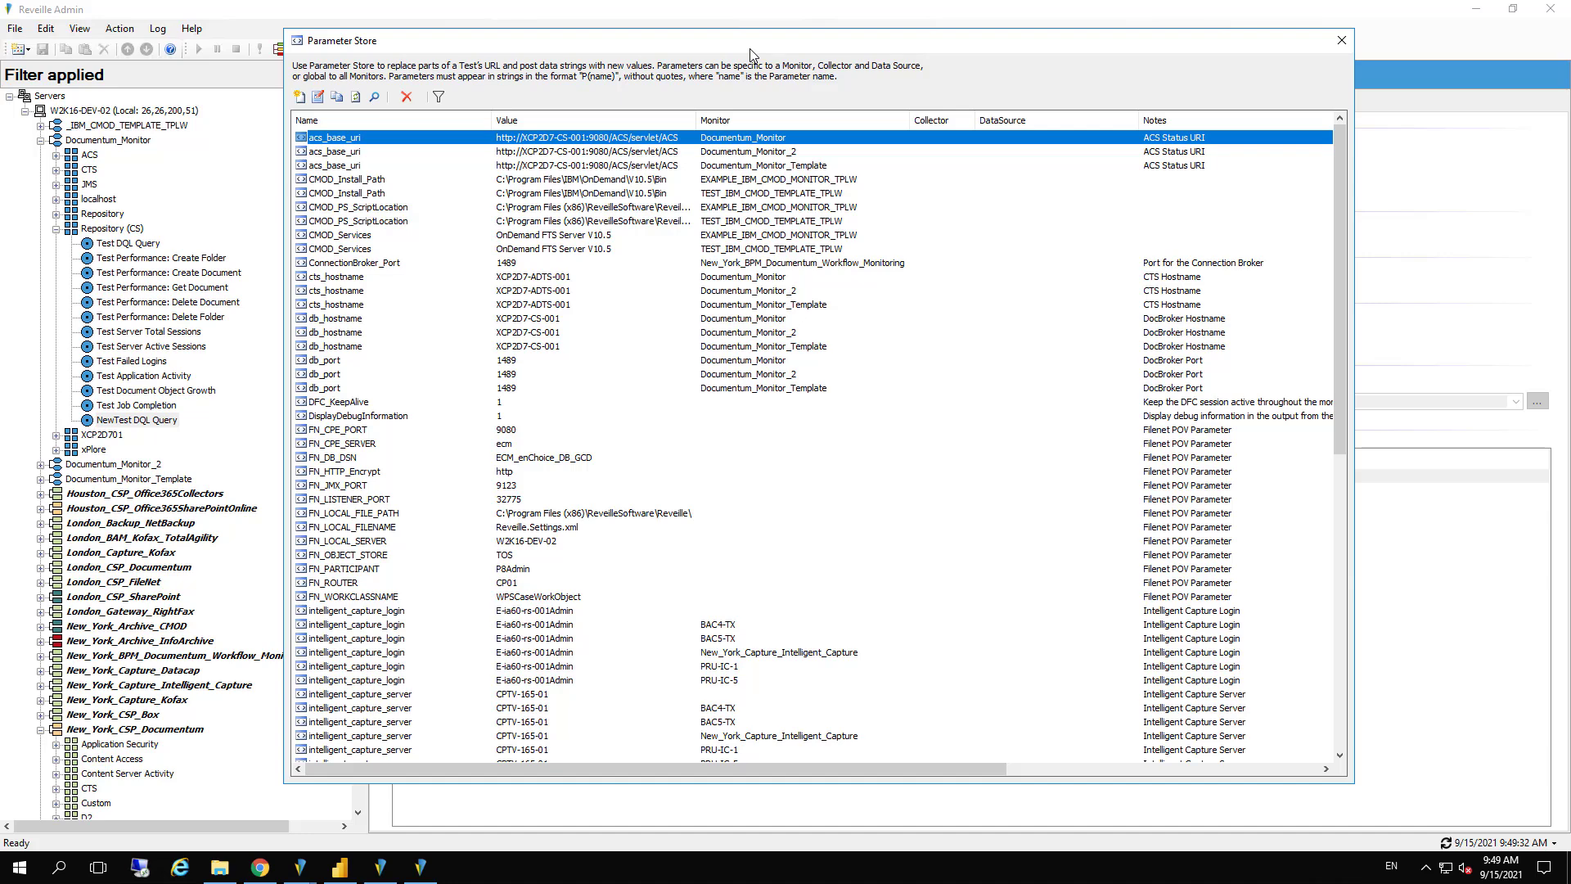
pyautogui.click(1342, 41)
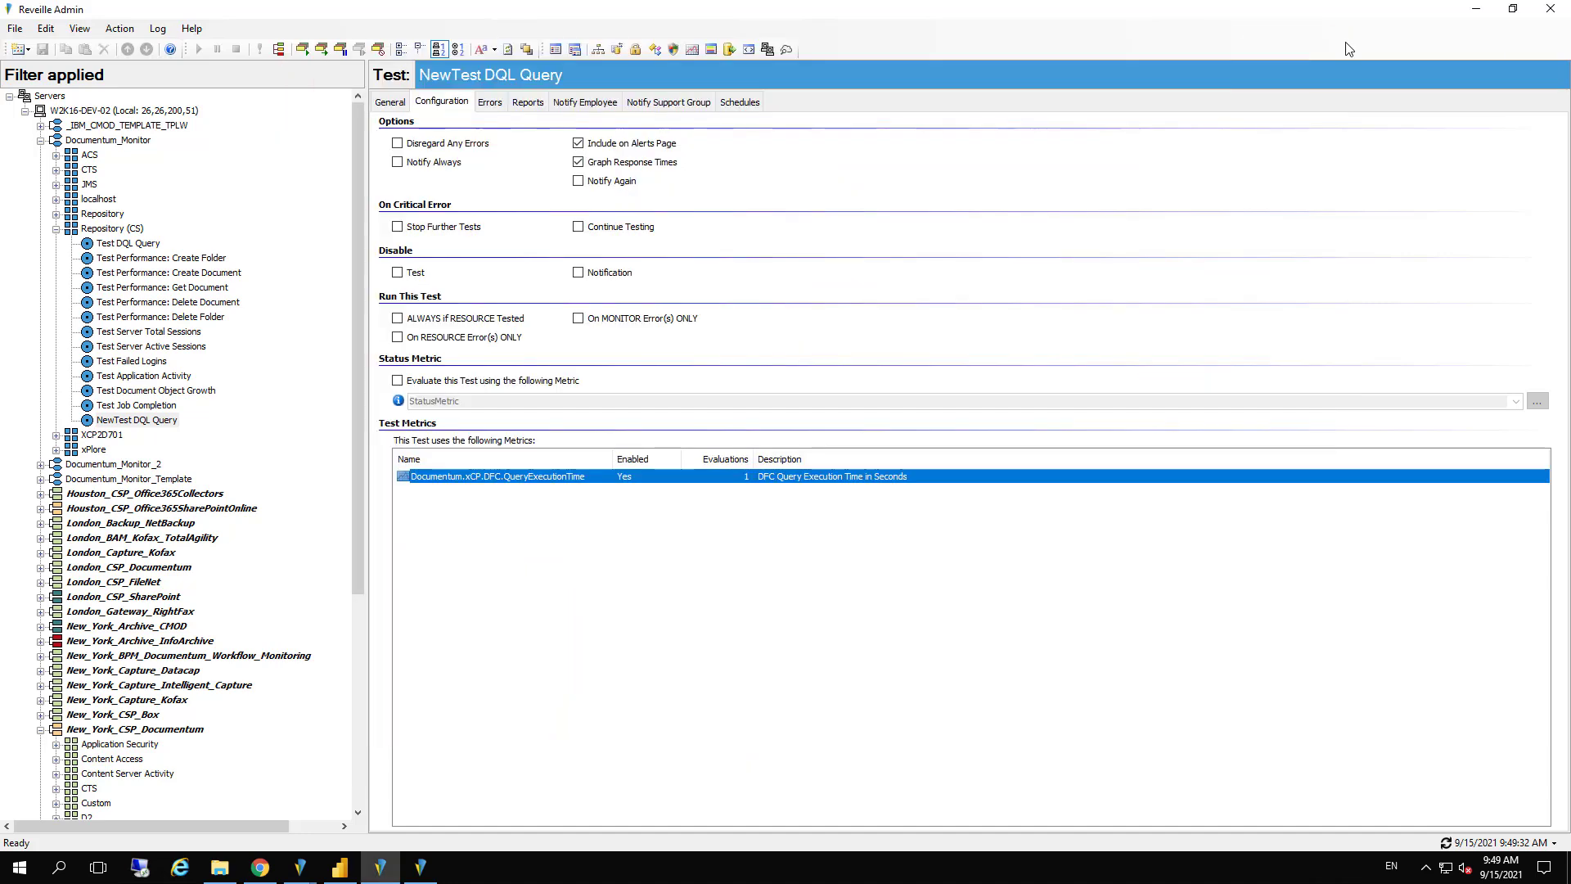
# Run an immediate test cycle of the Documentum_Monitor monitor
pyautogui.click(132, 141)
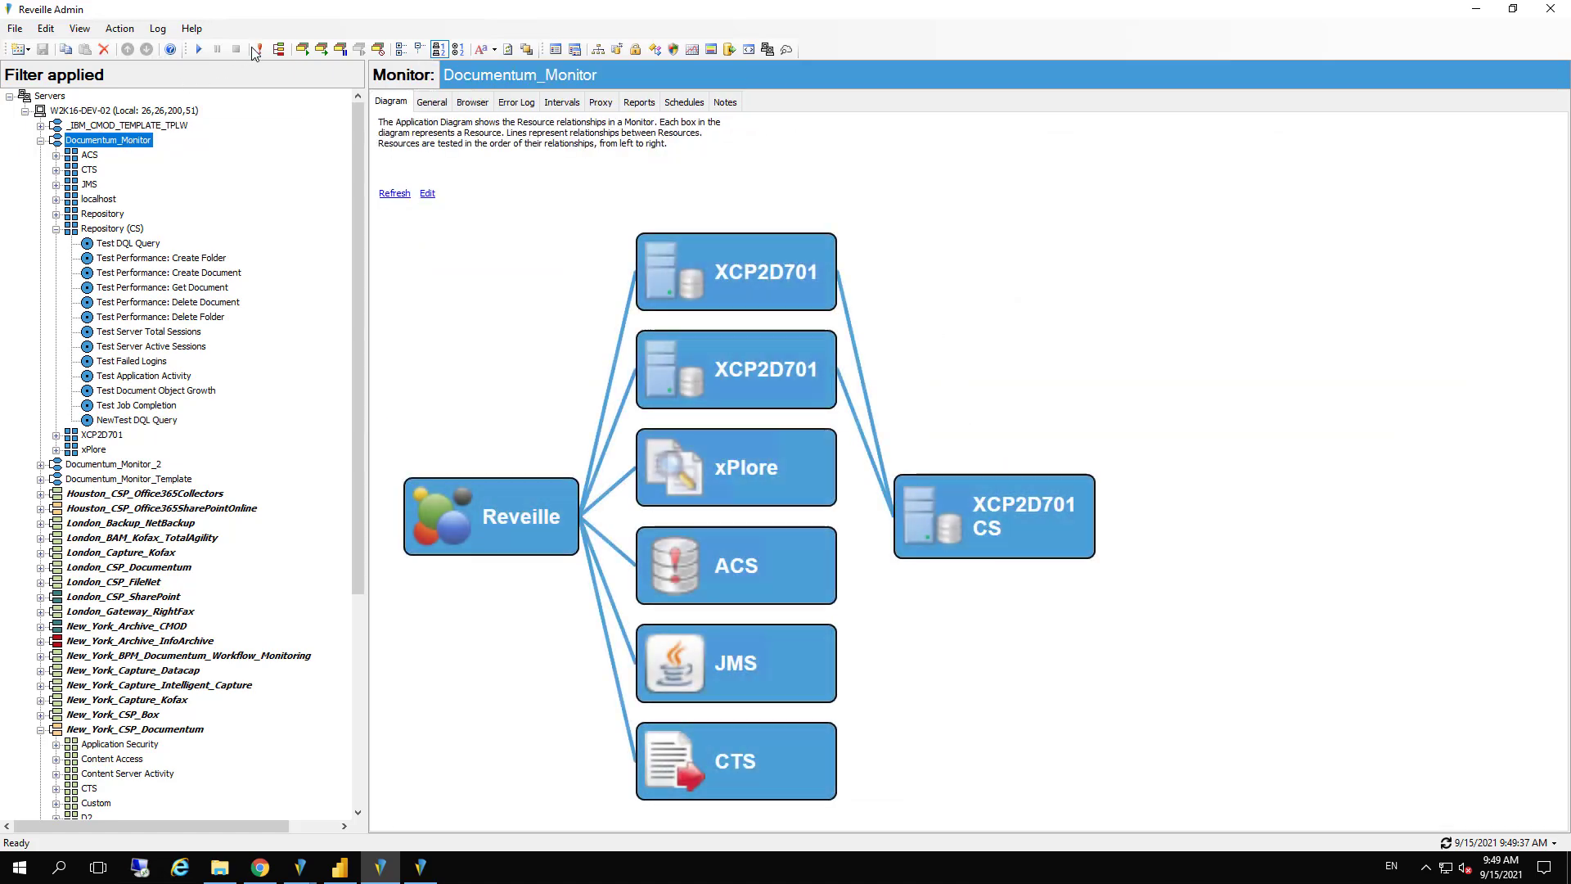
pyautogui.click(261, 50)
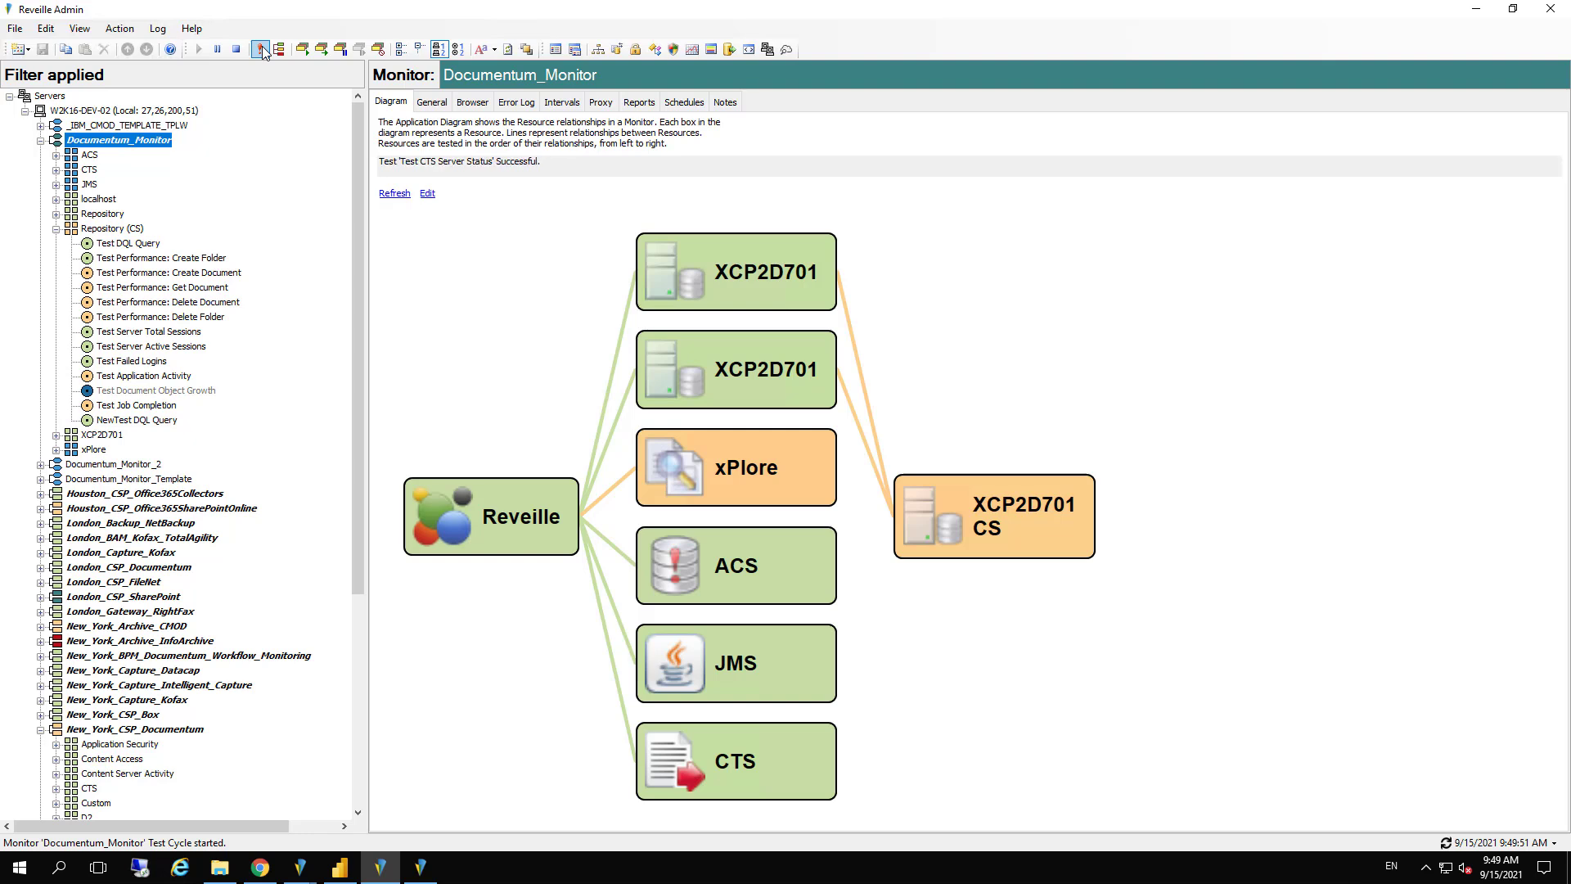
pyautogui.click(261, 50)
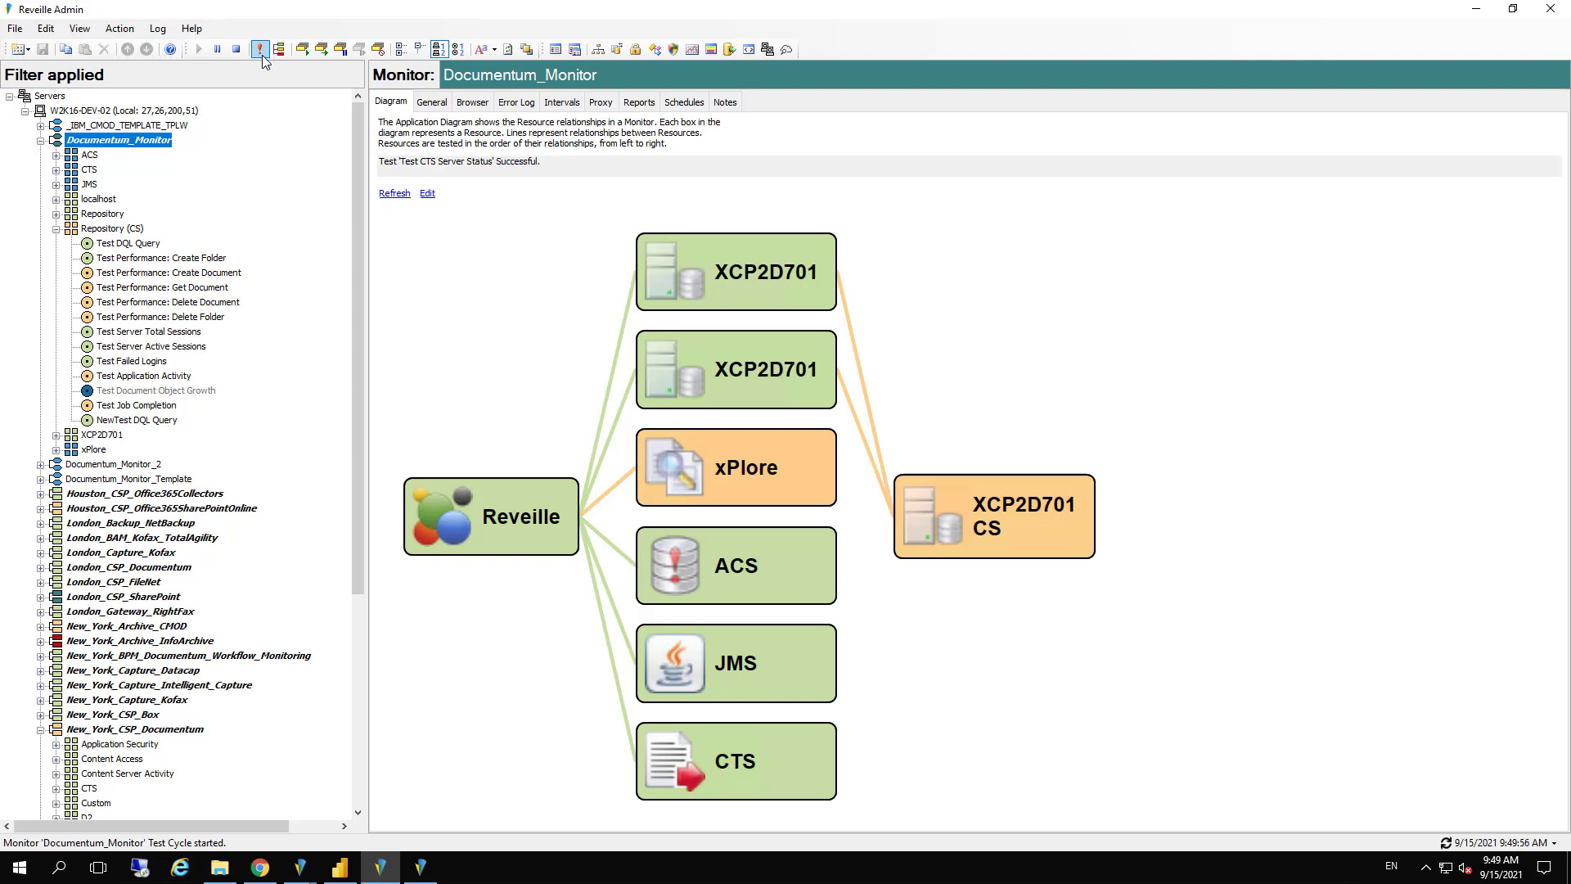
# Examine the Repository (CS) resource's errors and start a proactive action for any test error, checking its available modes
pyautogui.click(110, 229)
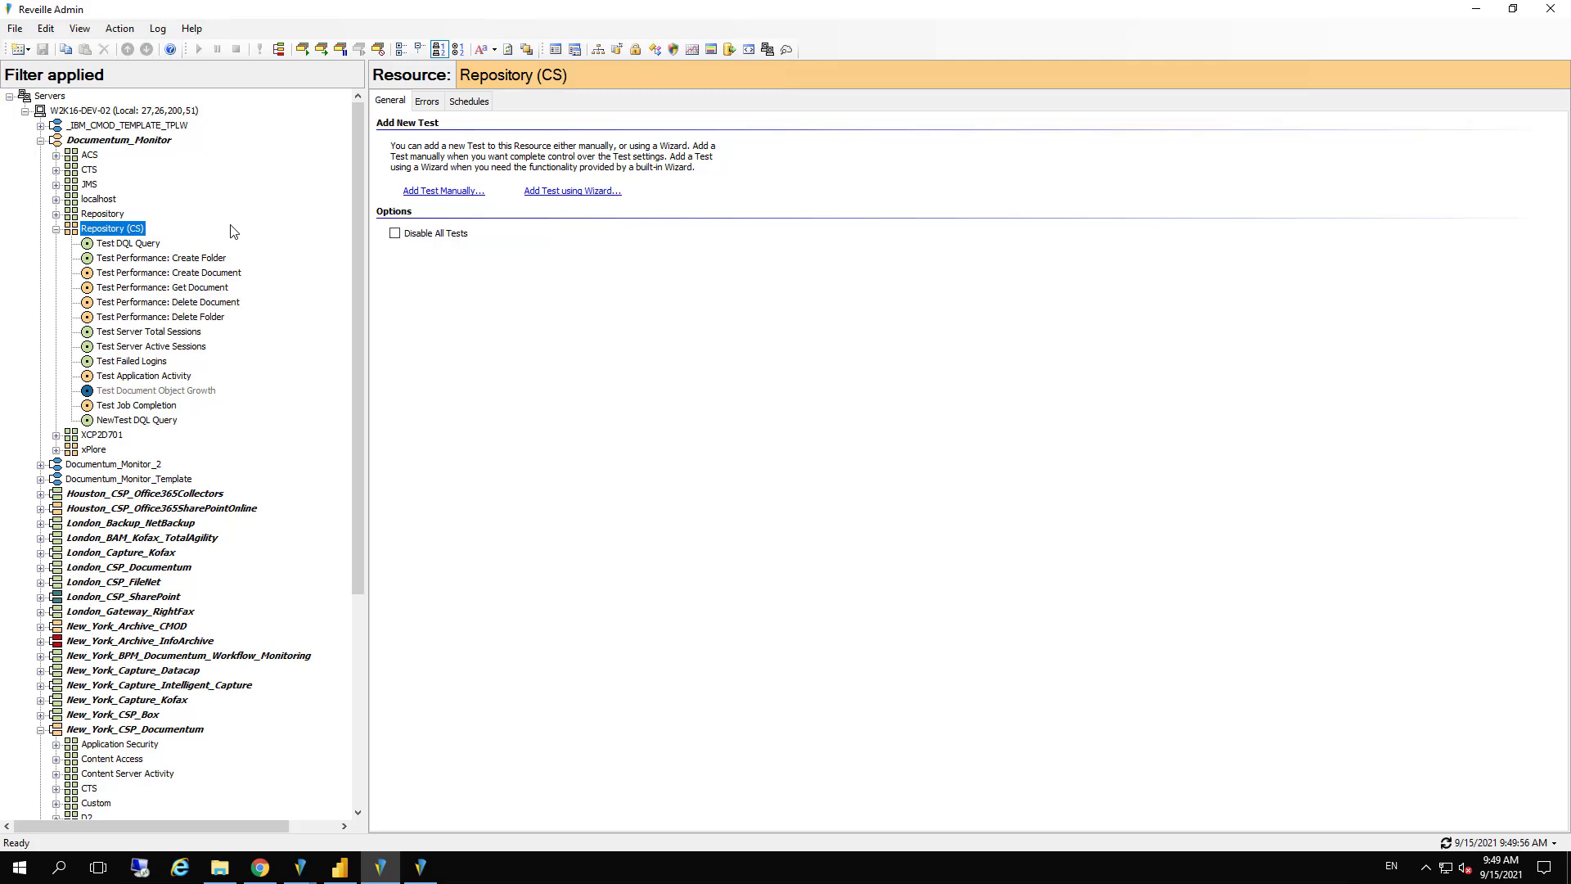
pyautogui.click(437, 100)
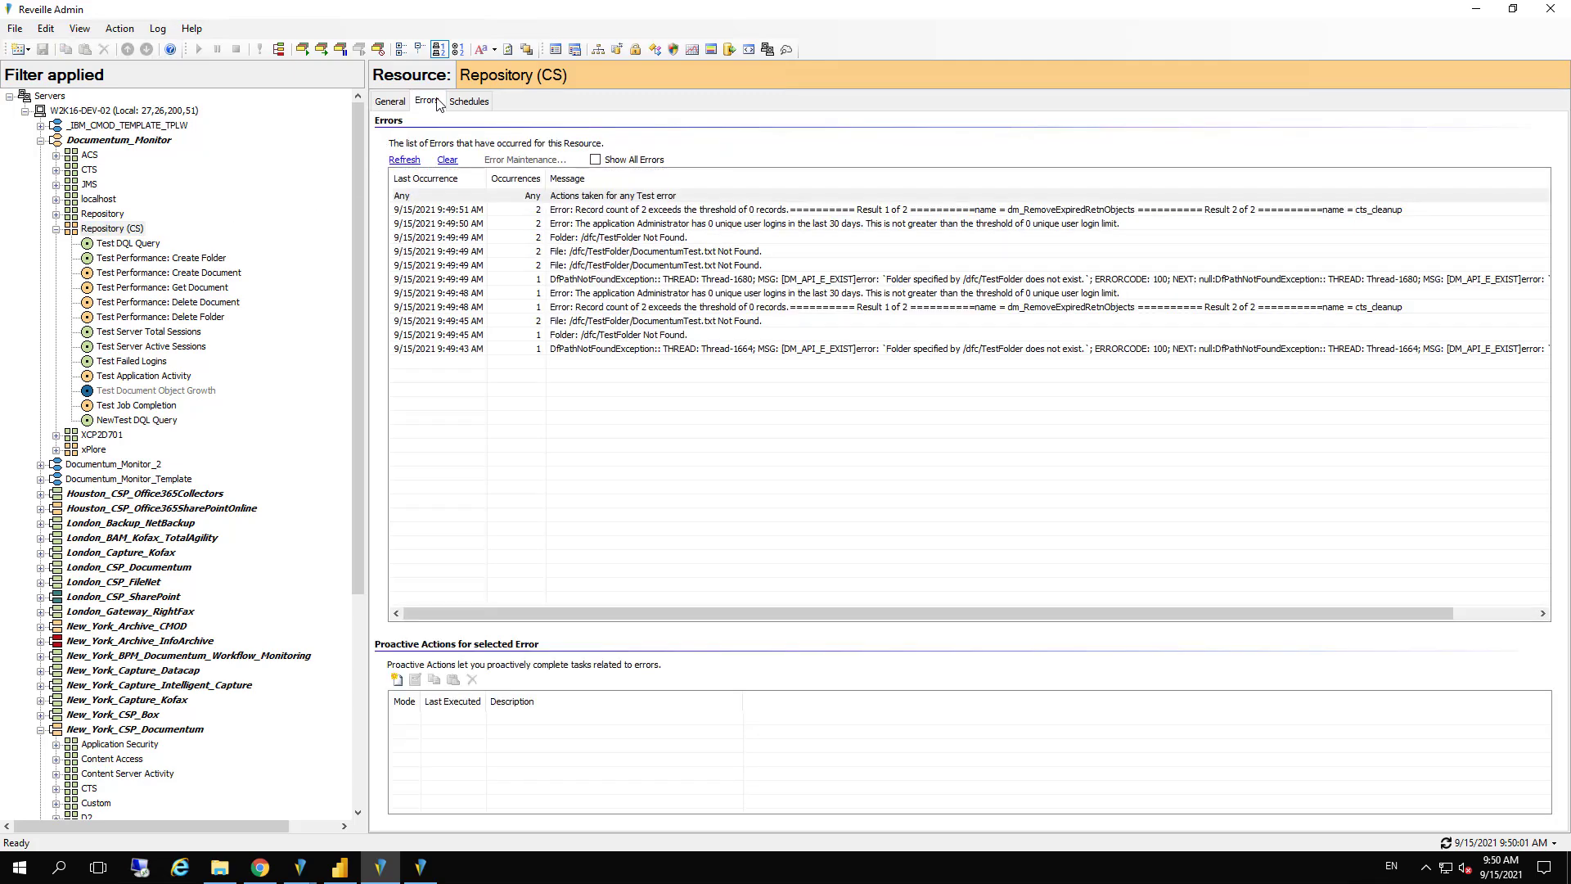
pyautogui.click(397, 680)
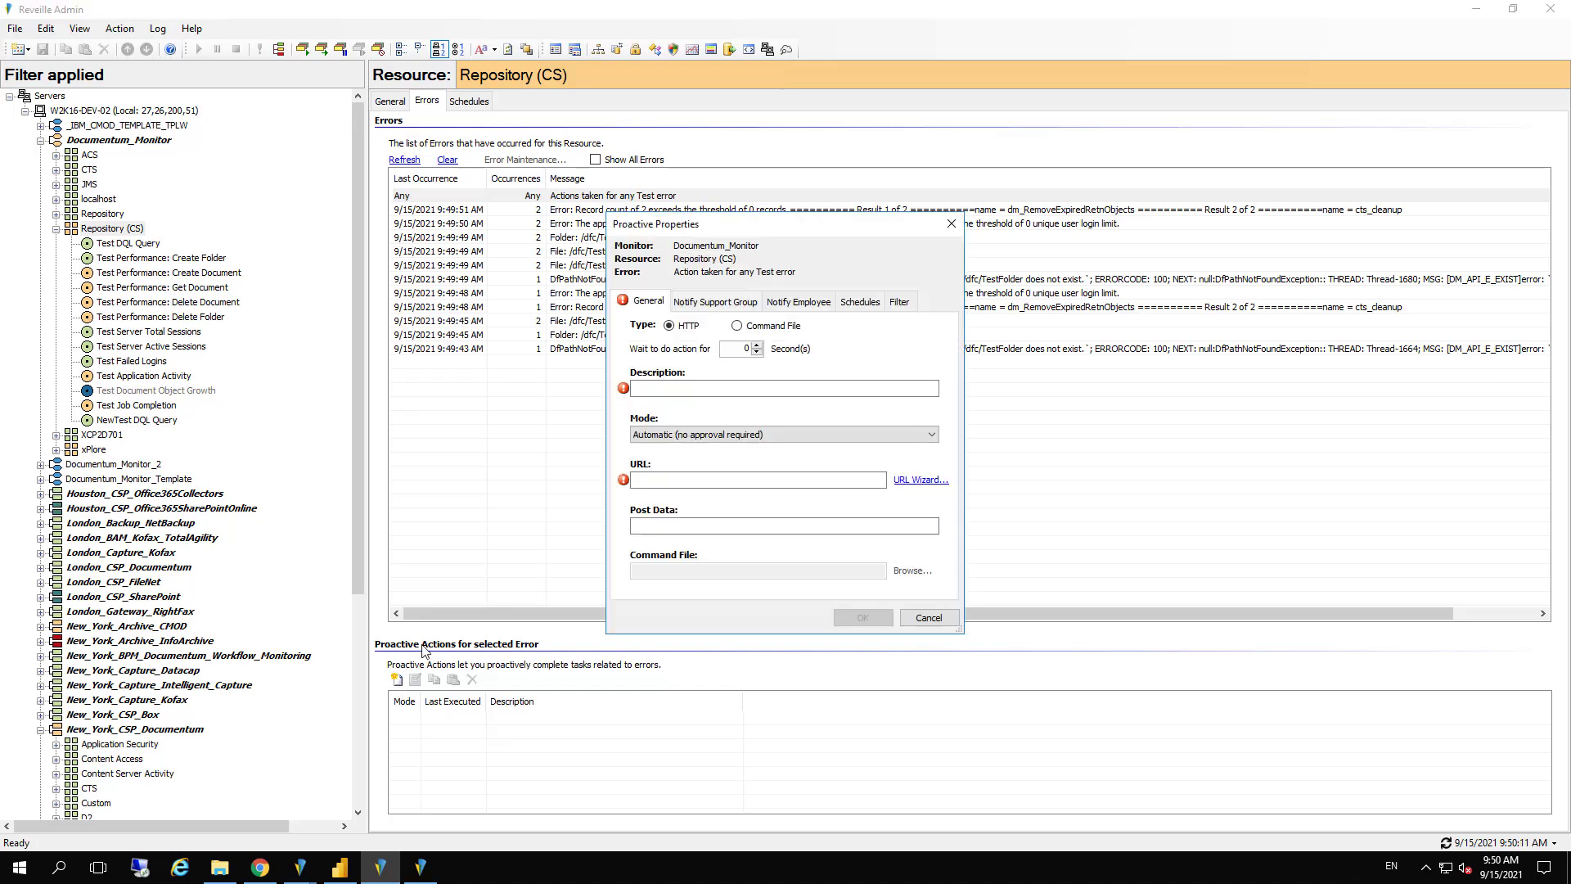
pyautogui.click(718, 438)
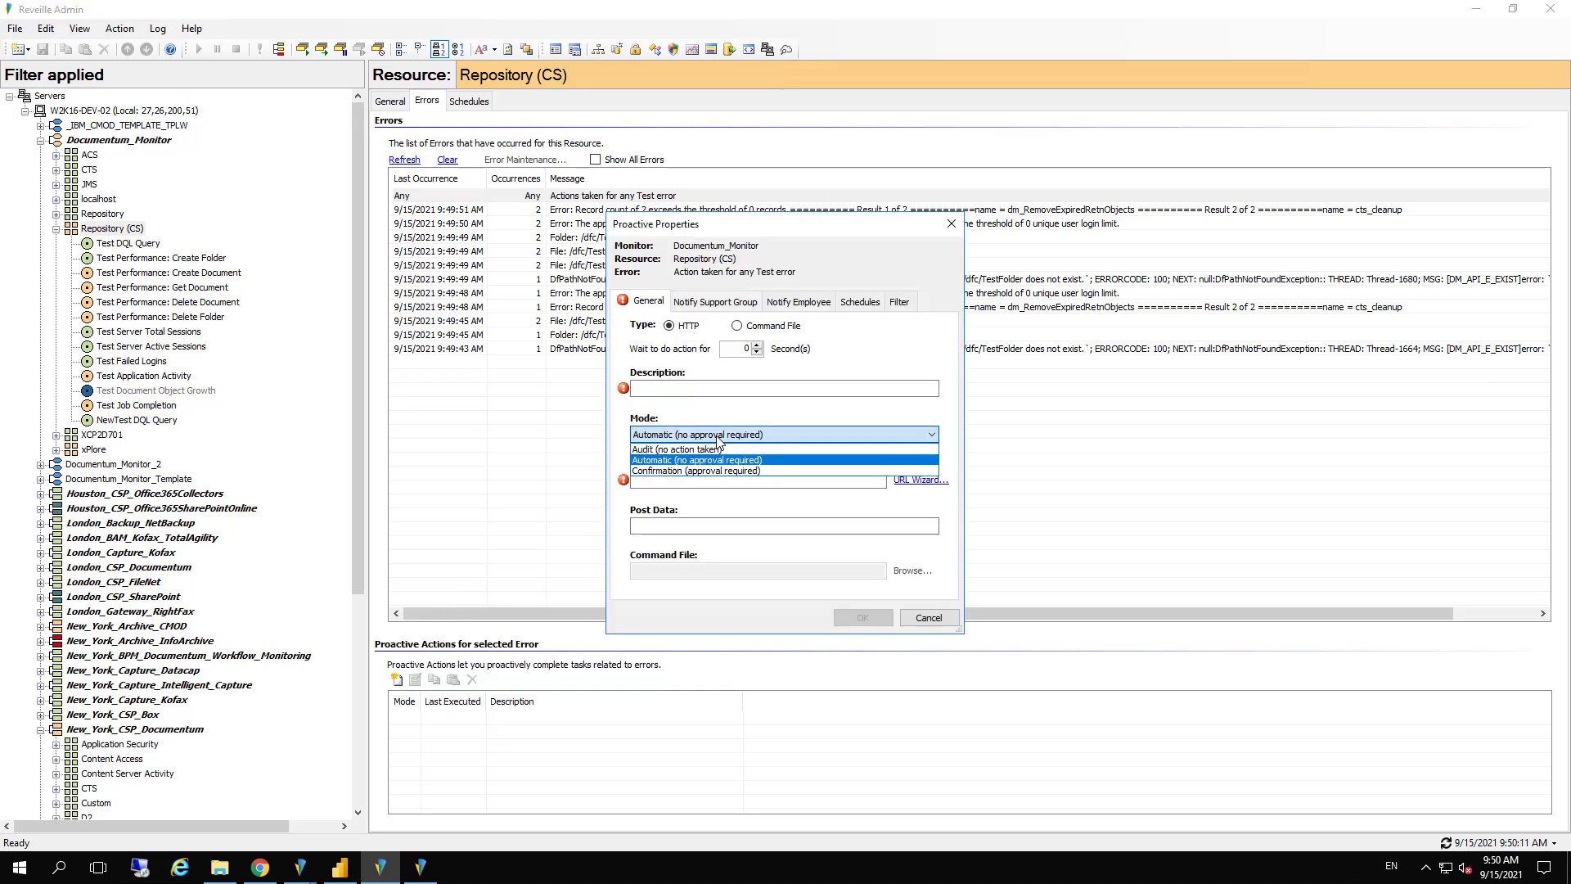
pyautogui.click(717, 438)
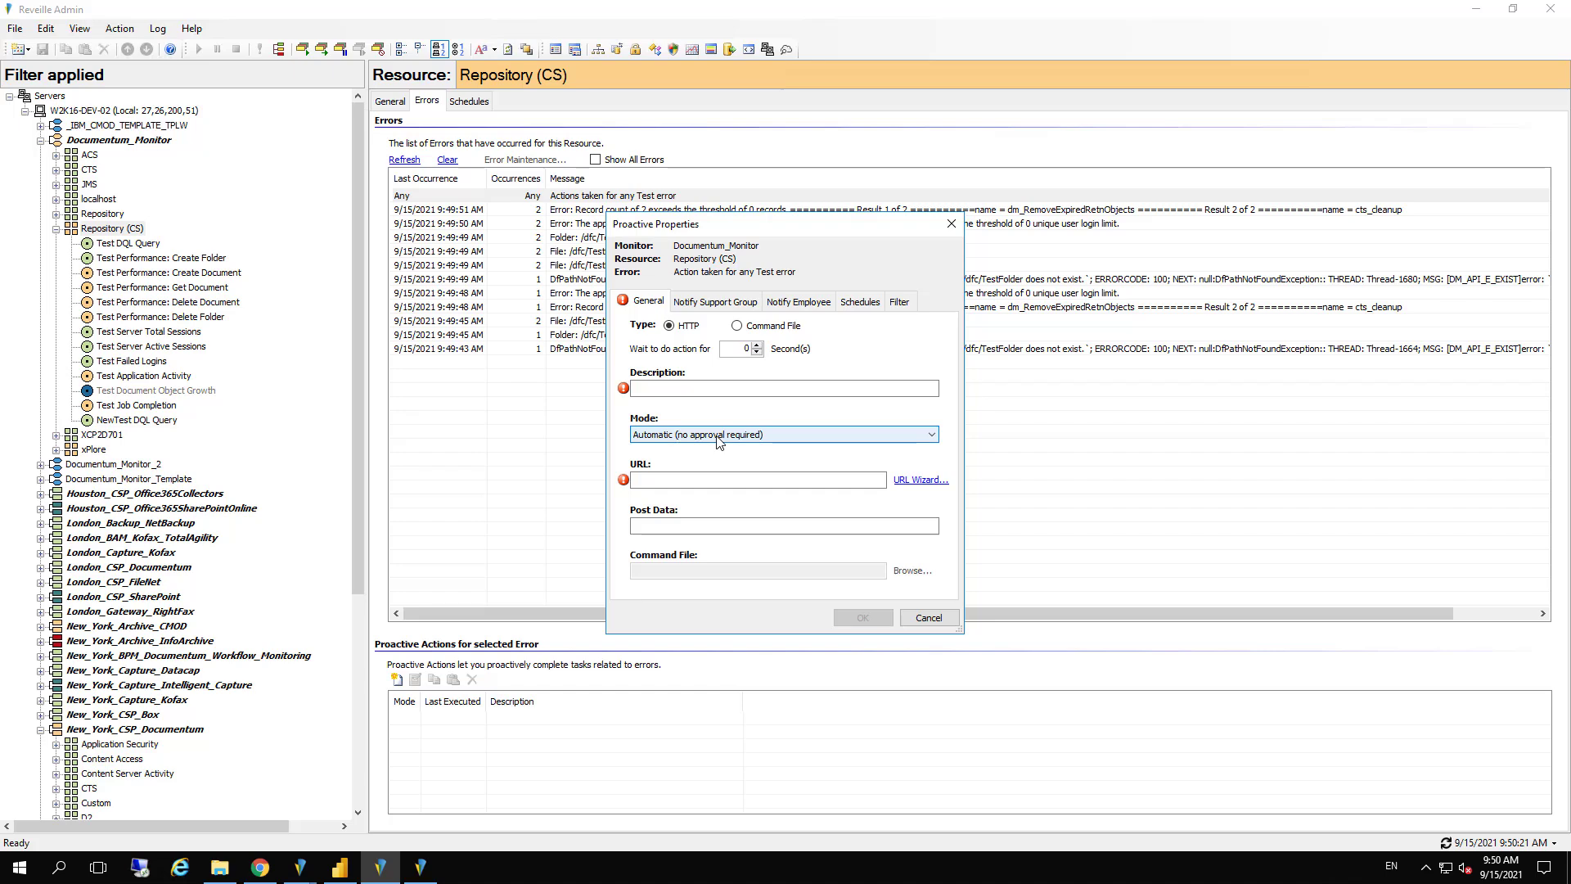
# Look through the actions offered by the ProActive Wizard and discard the new proactive action
pyautogui.click(936, 480)
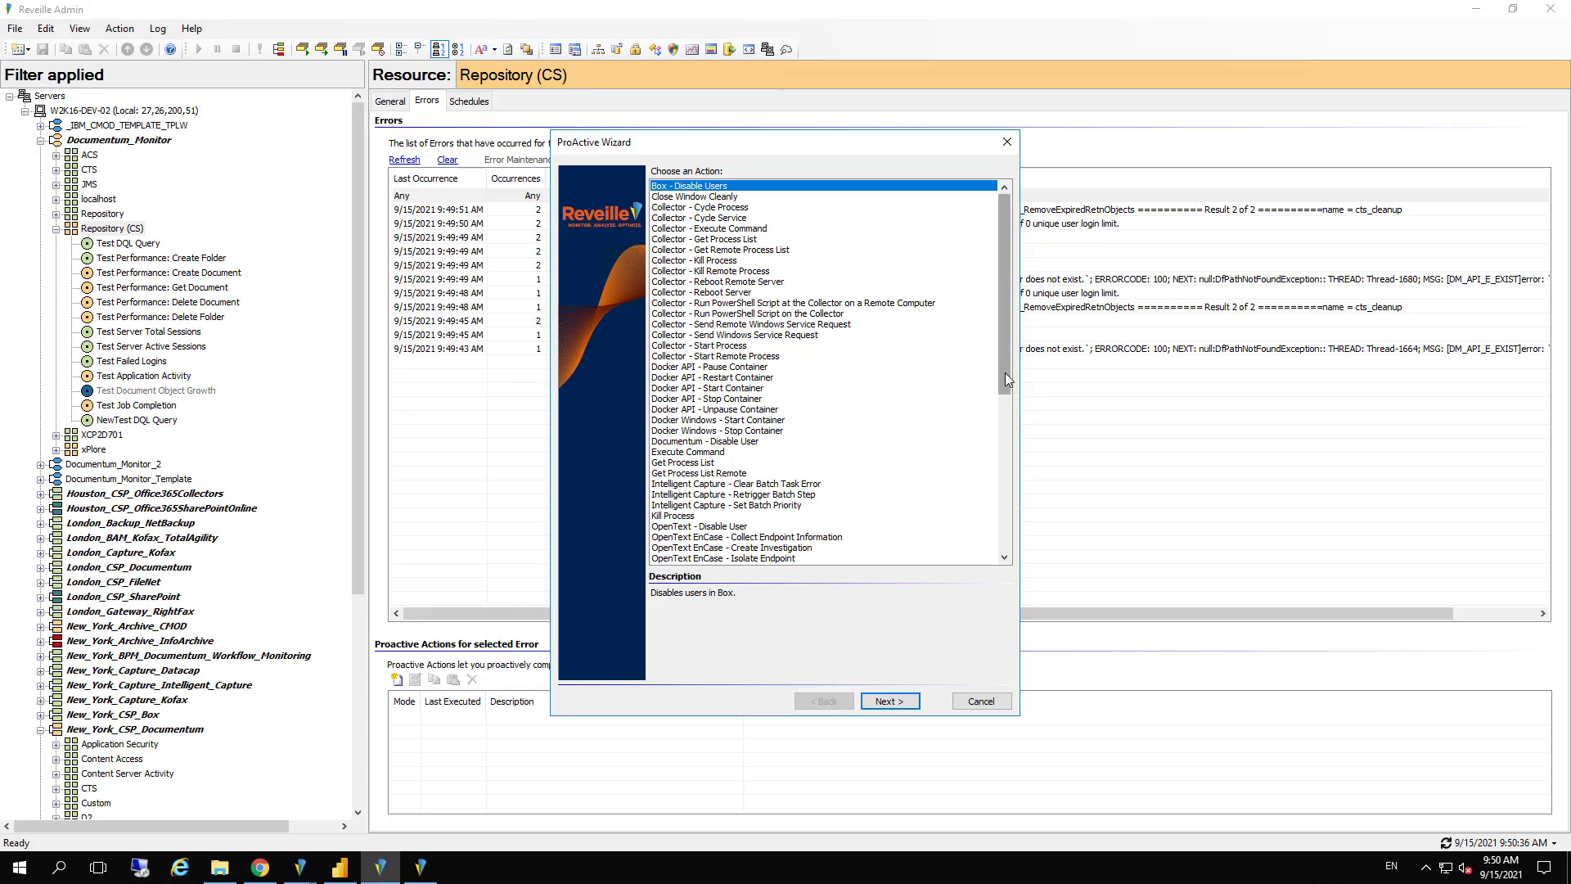
pyautogui.moveTo(1005, 374); pyautogui.dragTo(1026, 508)
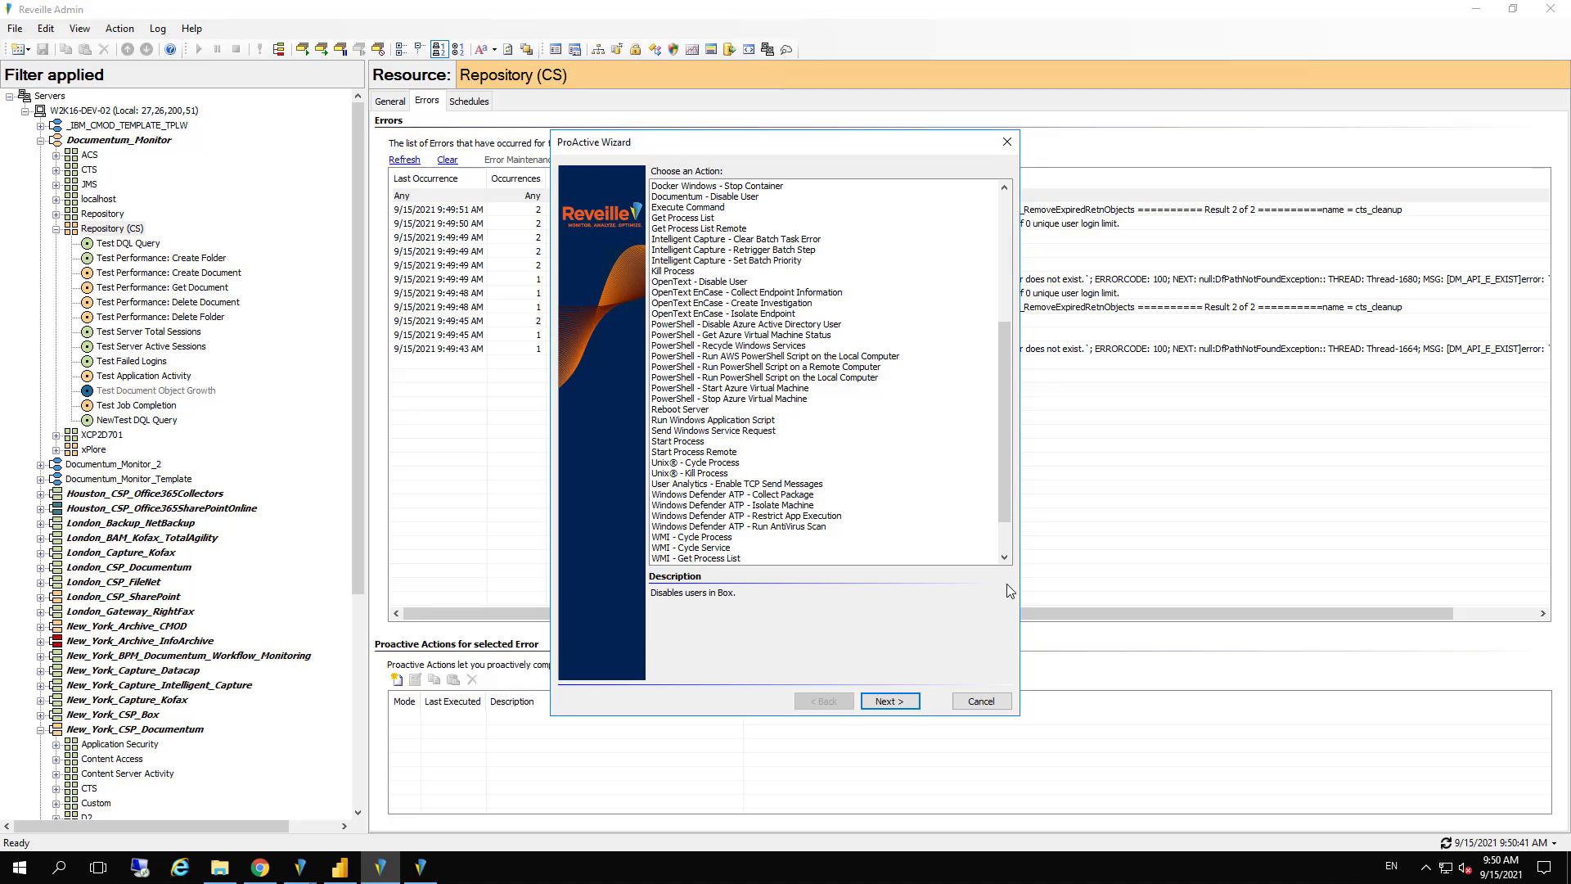
pyautogui.click(981, 701)
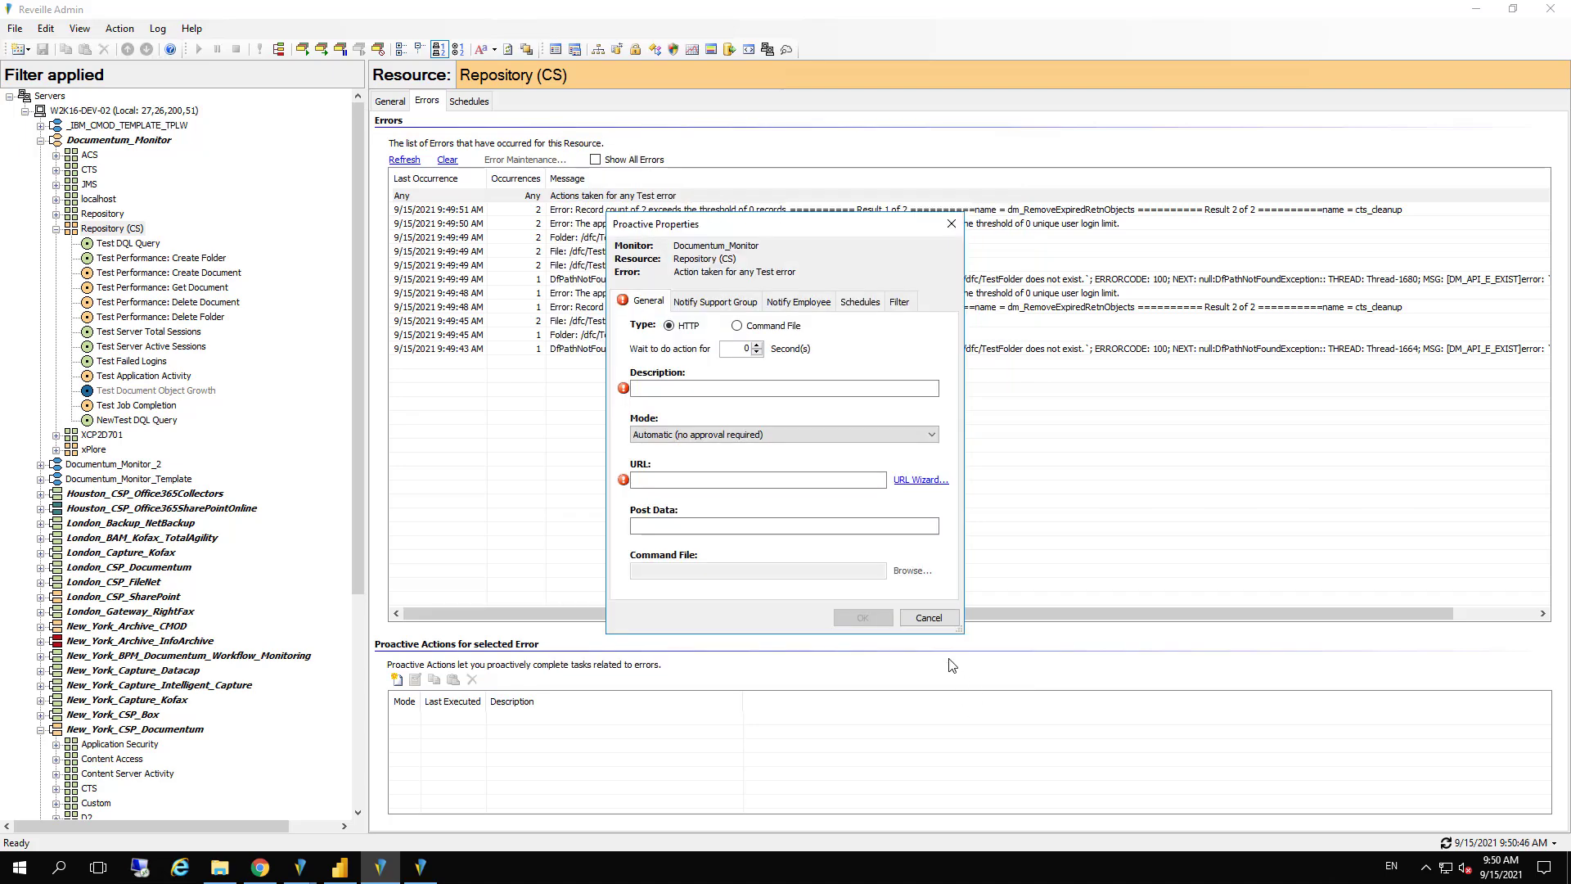
pyautogui.click(930, 620)
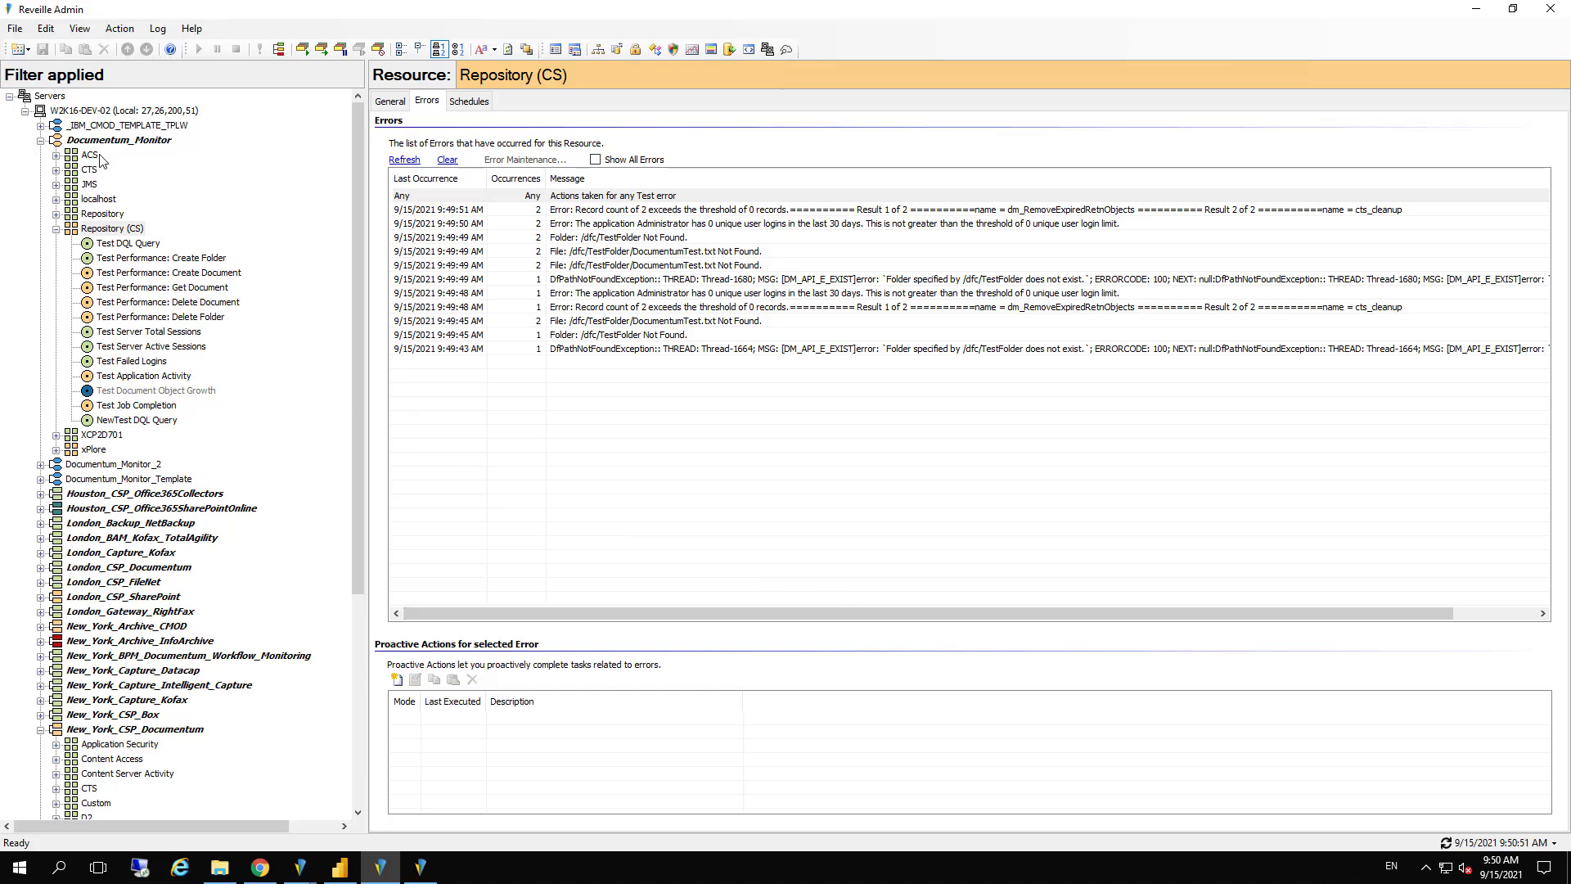
# Open the Import / Export Wizard and proceed with the Export to file action
pyautogui.click(15, 30)
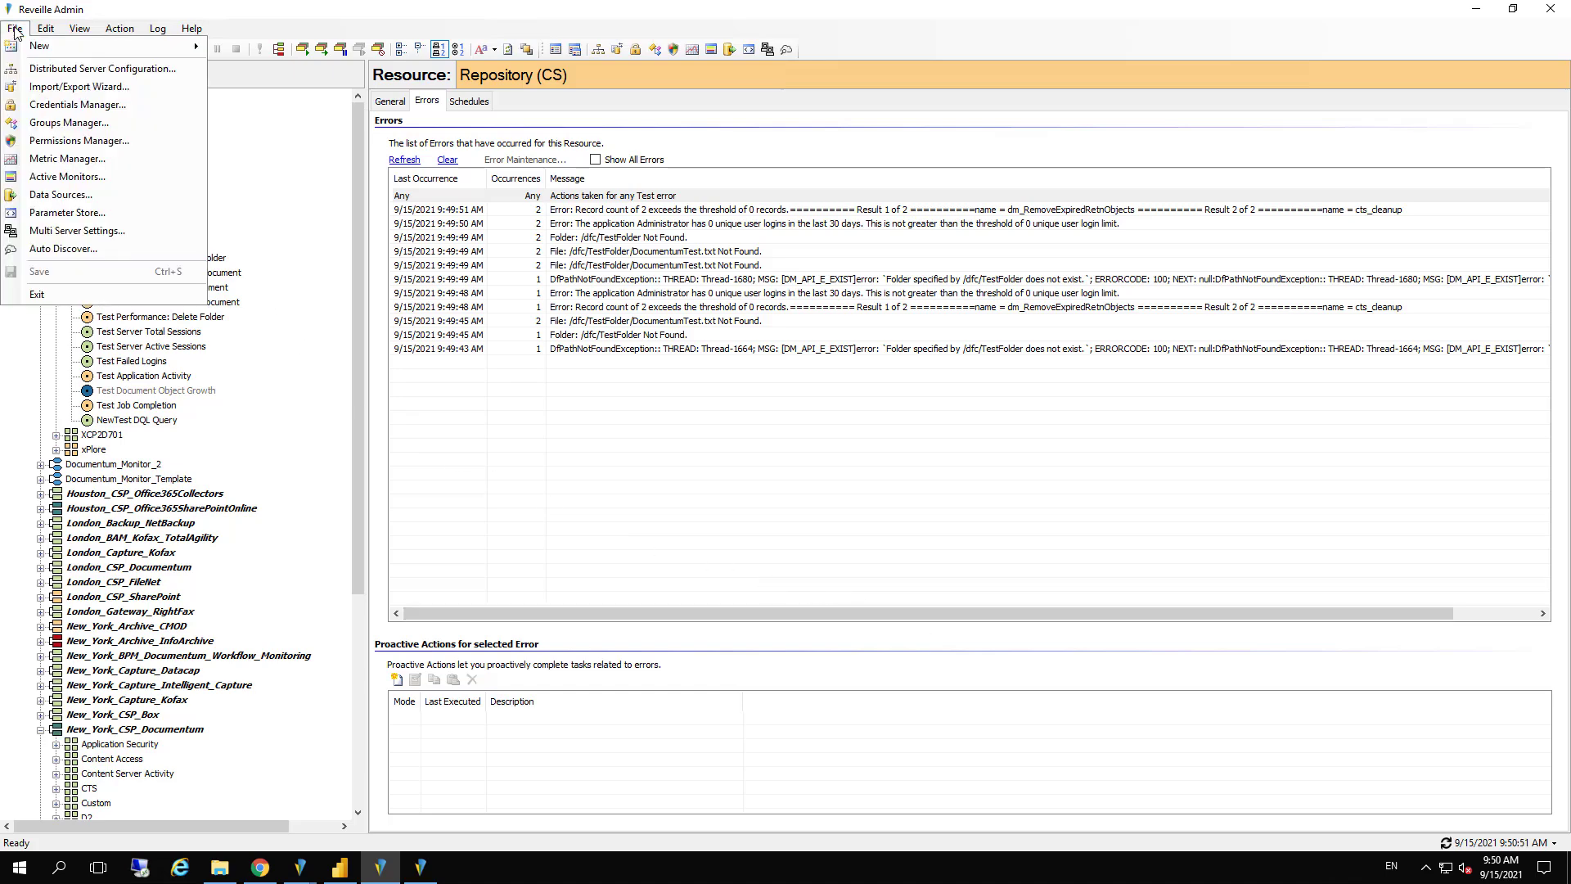
pyautogui.click(23, 86)
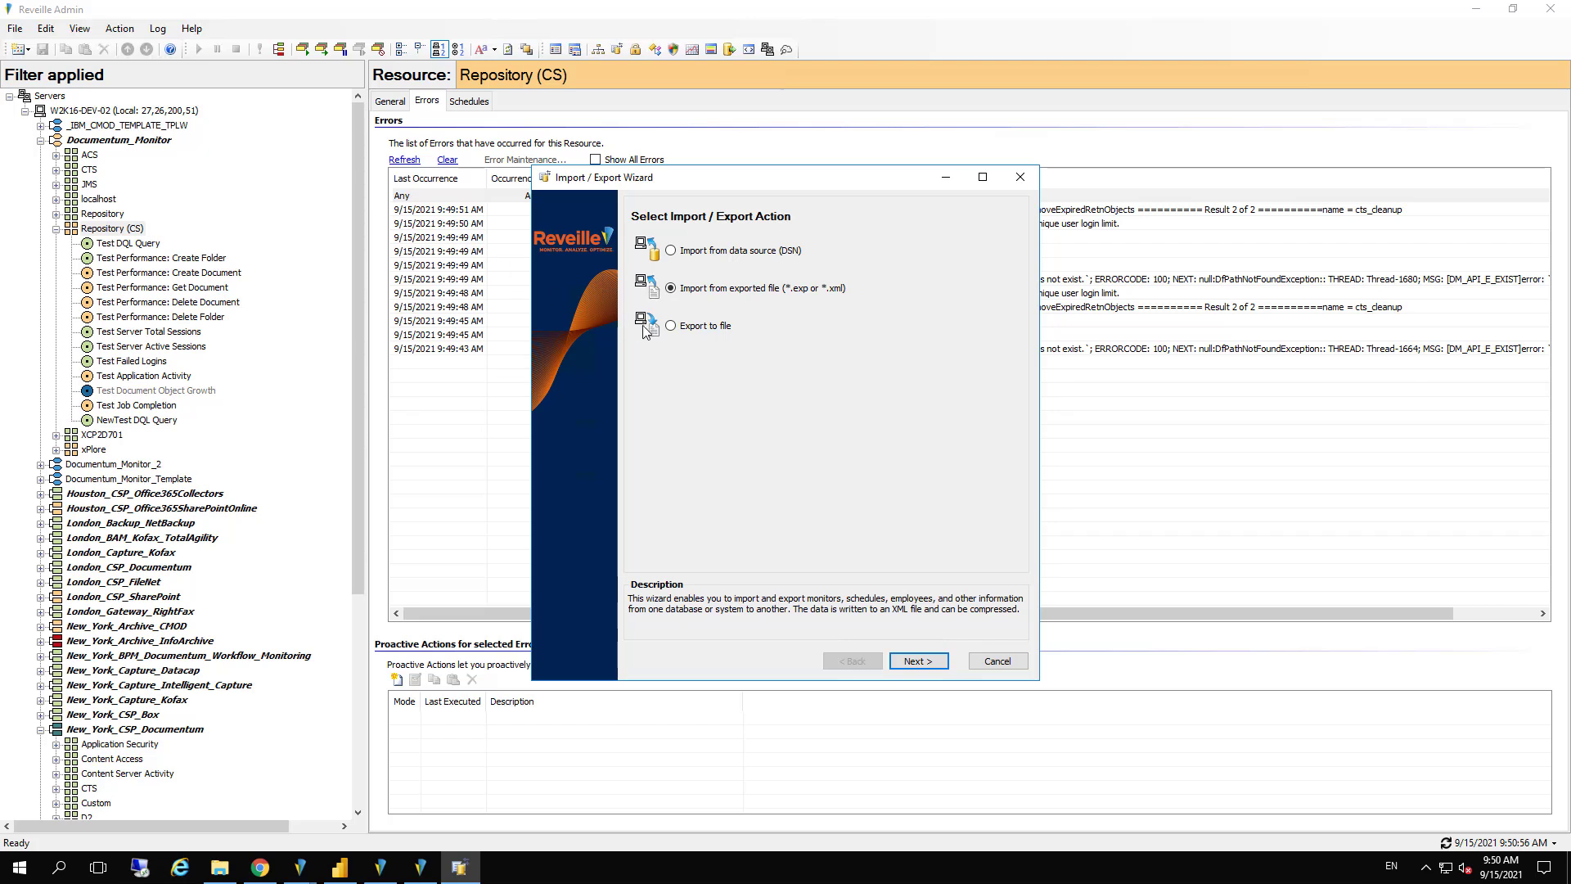
pyautogui.click(670, 326)
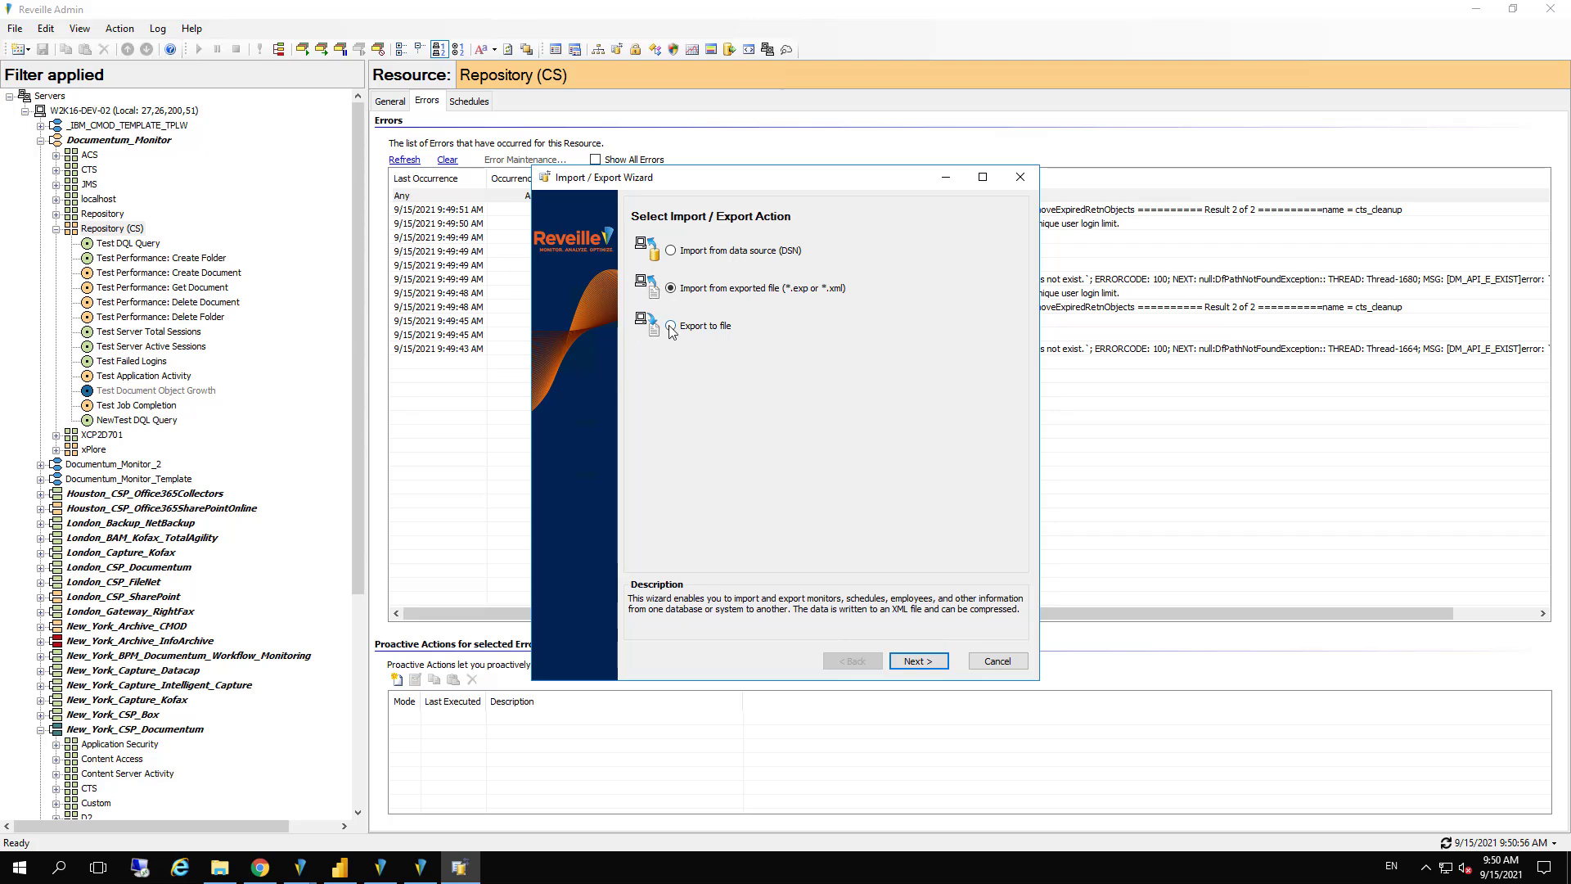
pyautogui.click(919, 662)
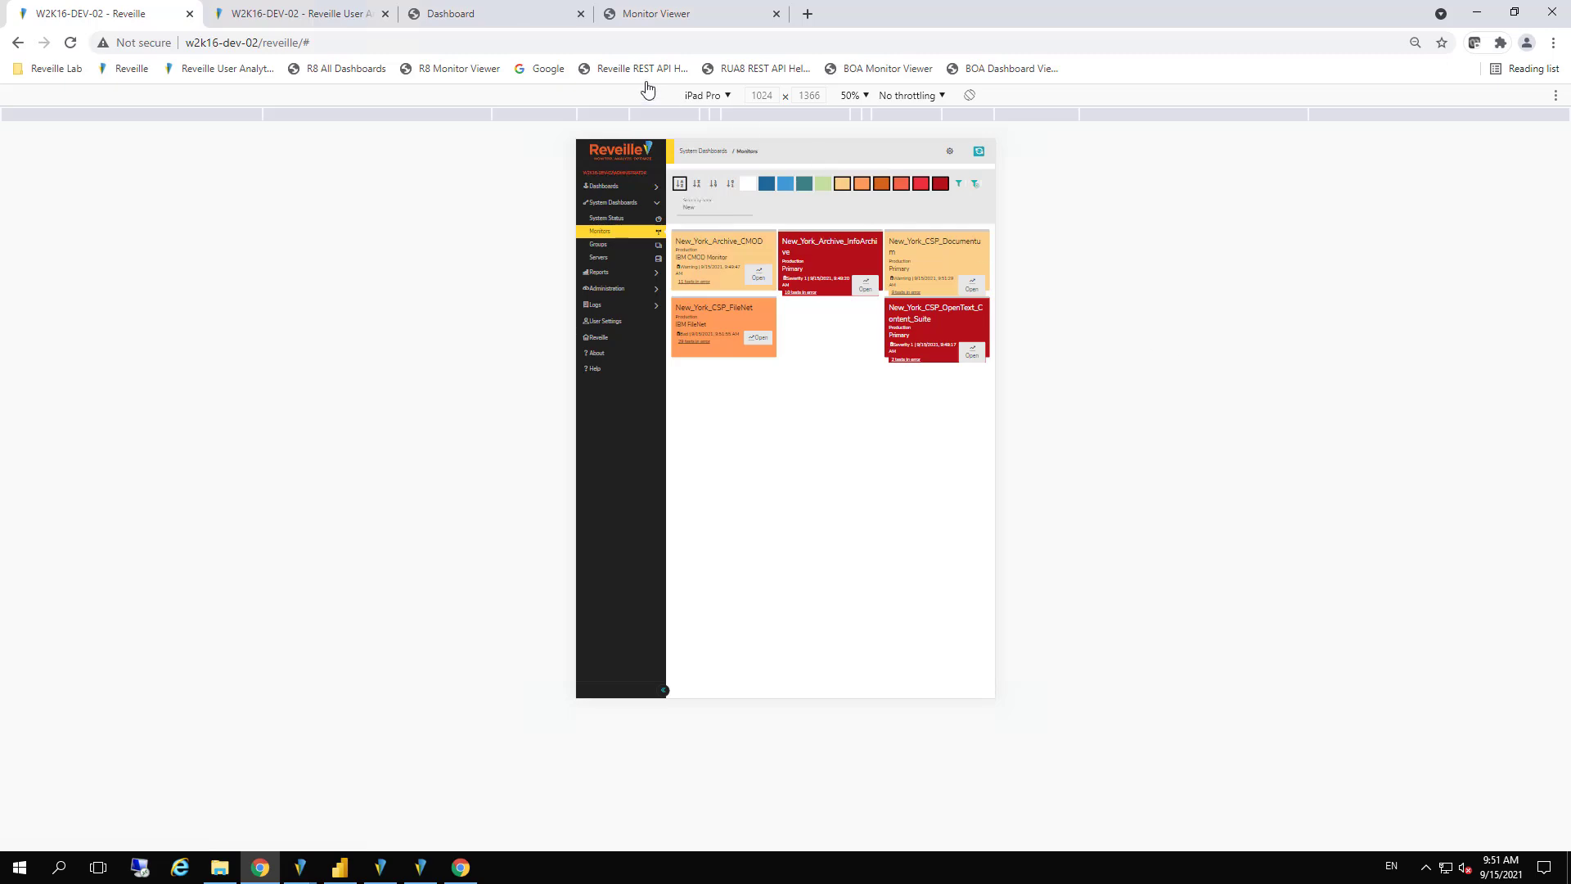
# Switch to Chrome and view the New_York_CSP_Documentum monitor diagram and the Monitor Content Application Performance dashboard
pyautogui.click(703, 23)
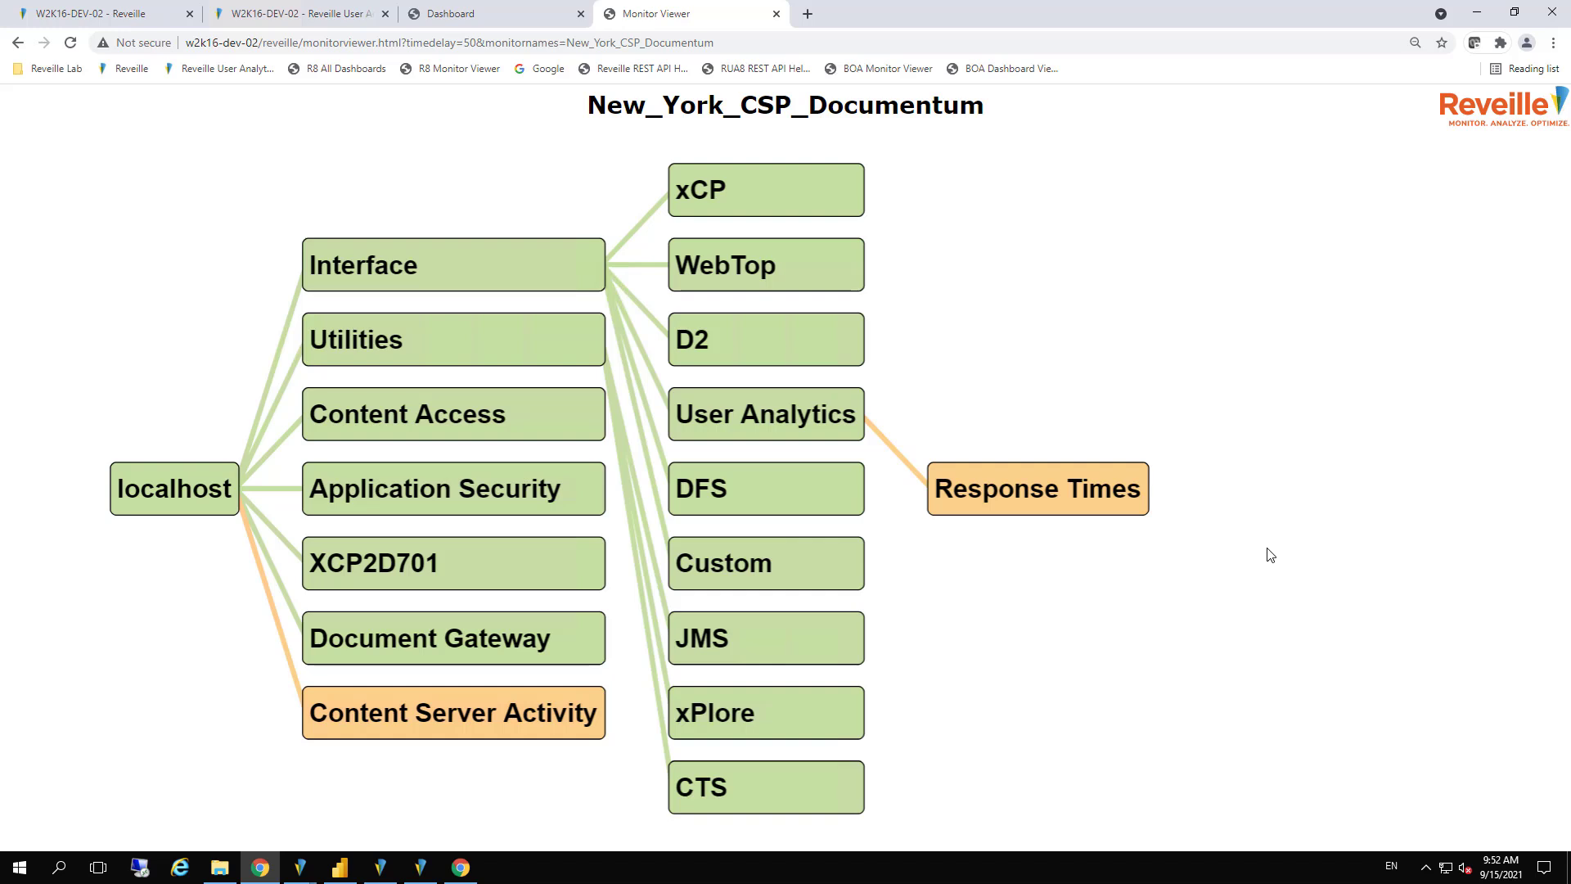
pyautogui.click(483, 18)
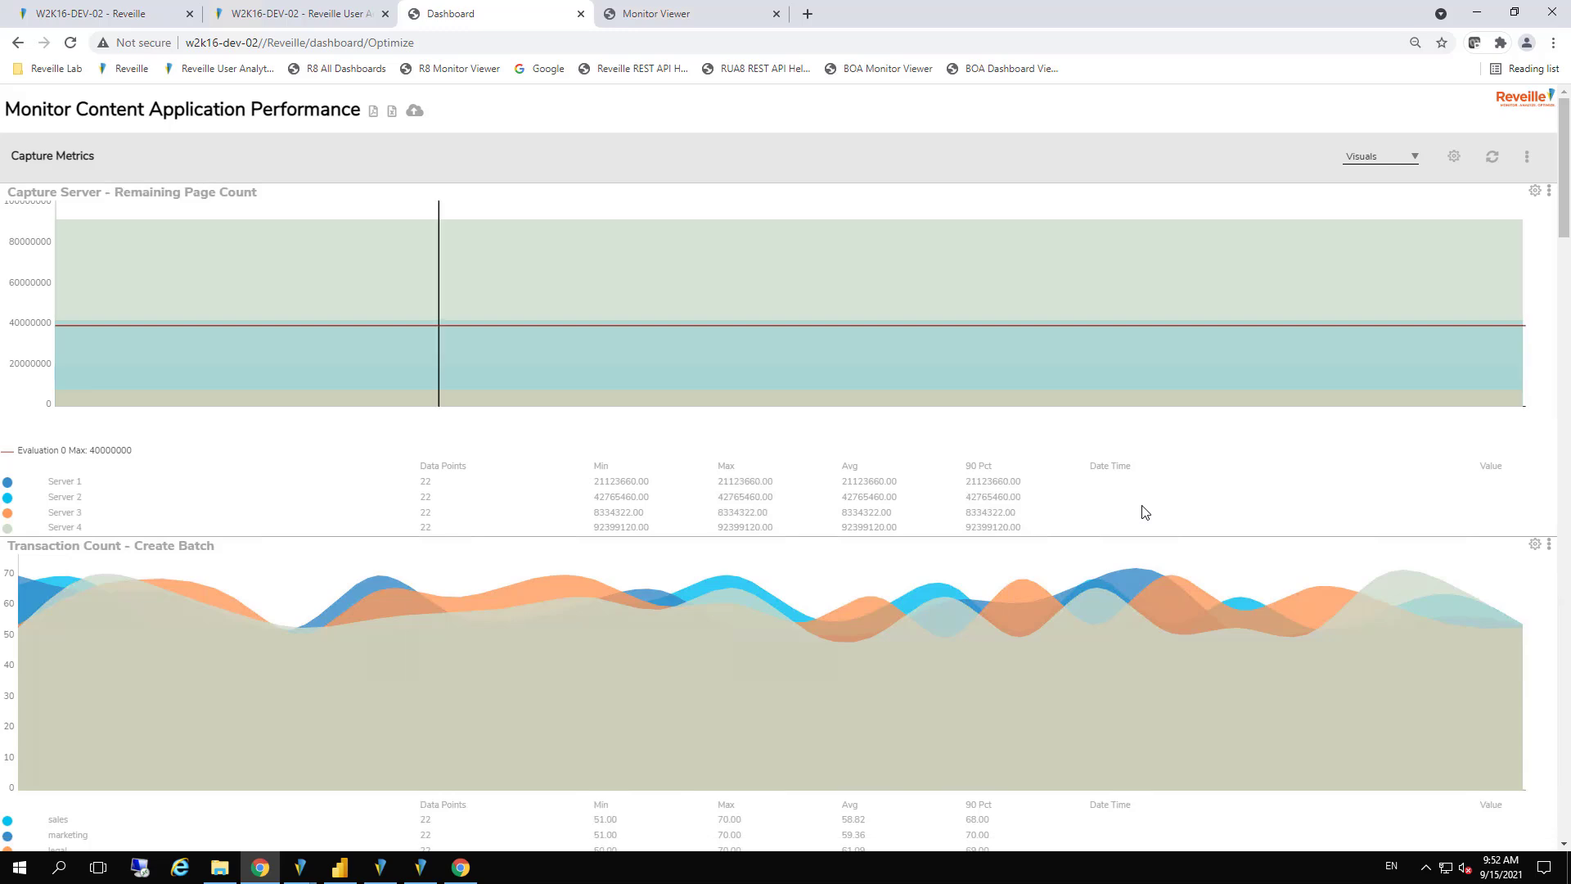